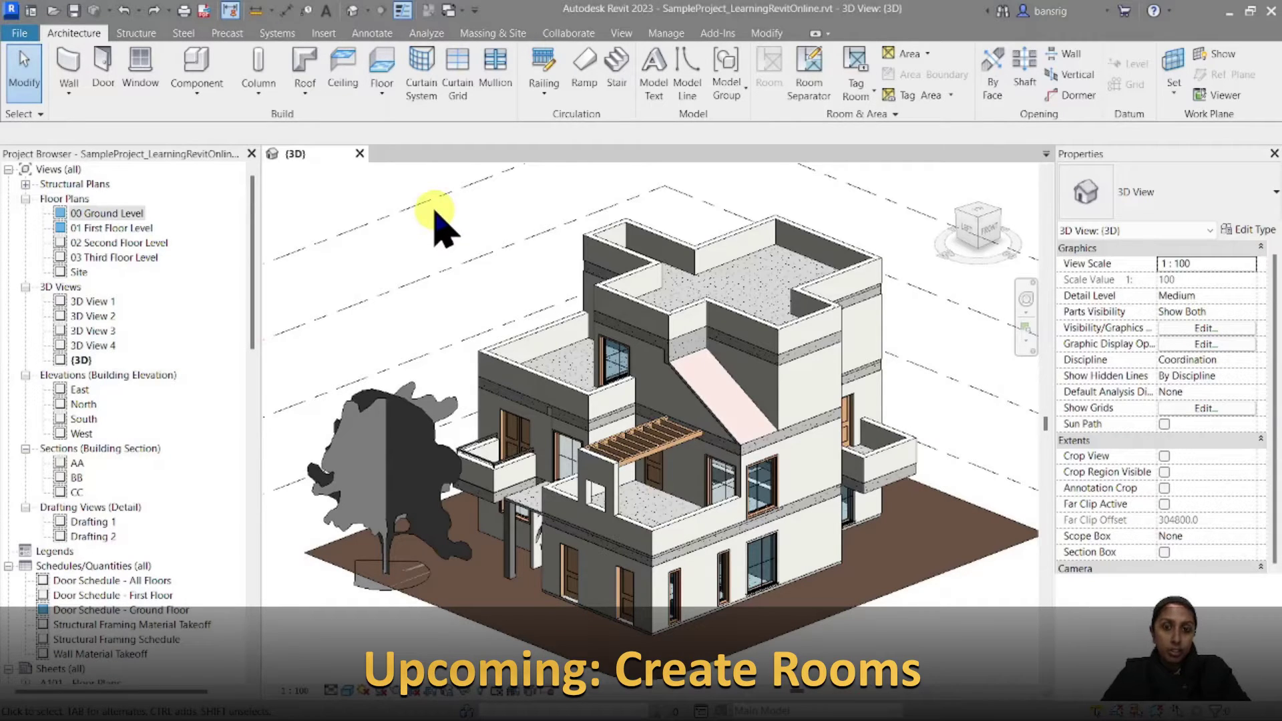
Open the 00 Ground Level floor plan and place a tagged room in the enclosed space west of the small toilet.
double_click(122, 215)
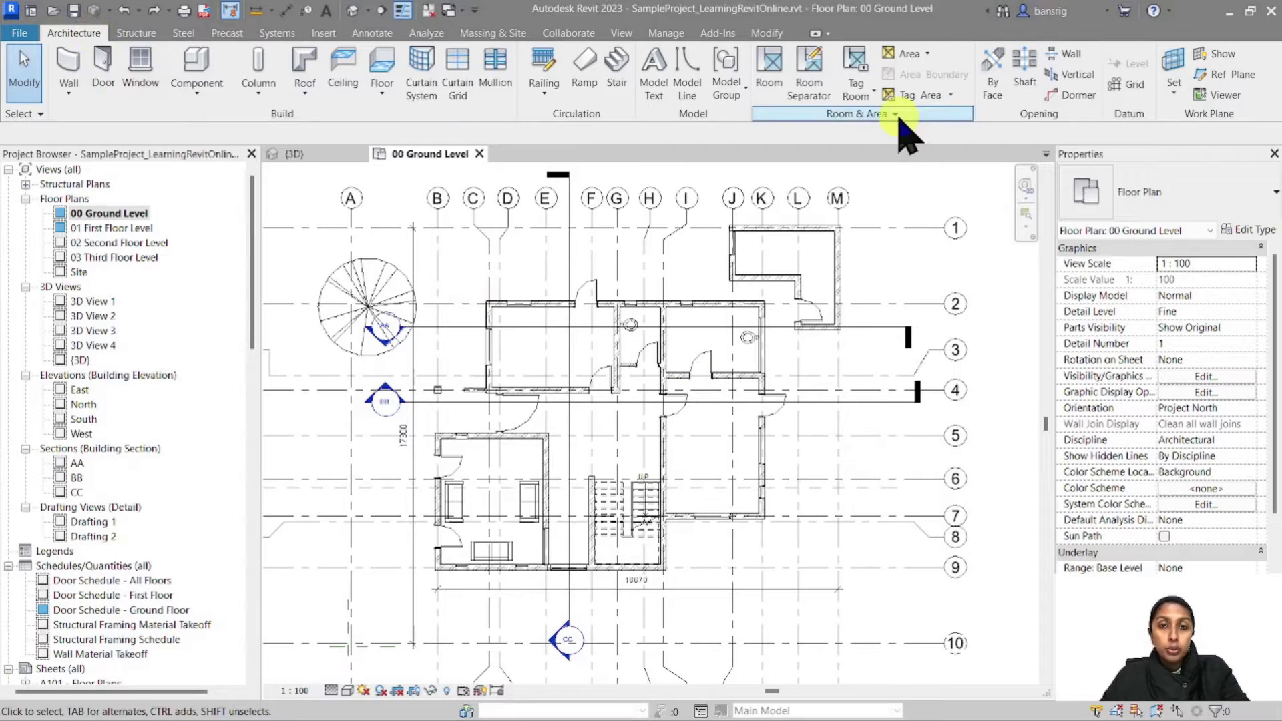
click(772, 81)
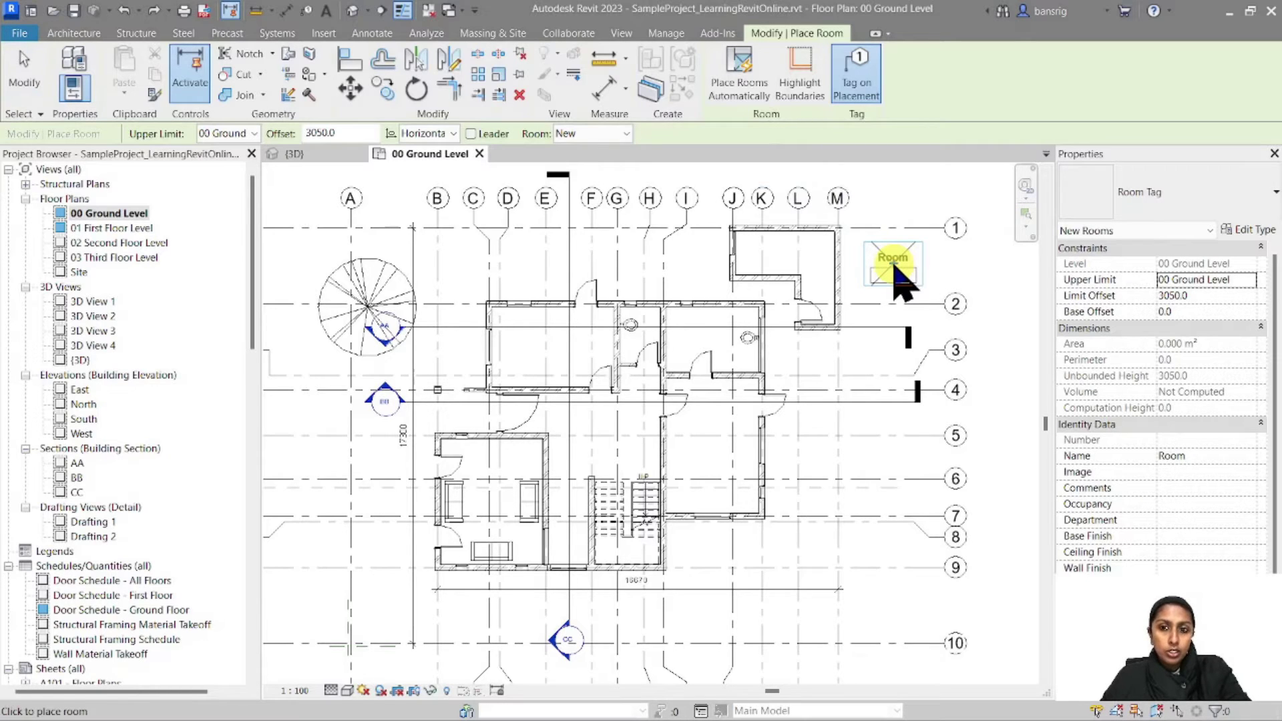
scroll(901, 284, up, 3)
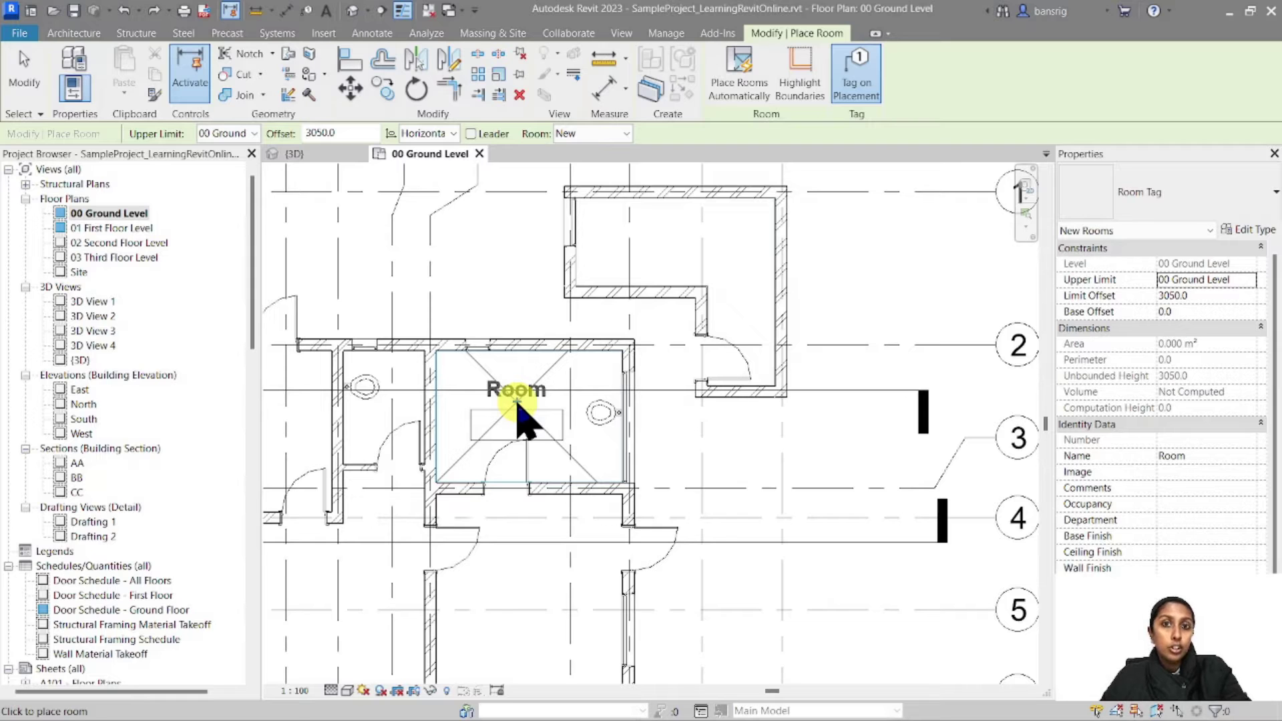
middle_drag(518, 417, 911, 341)
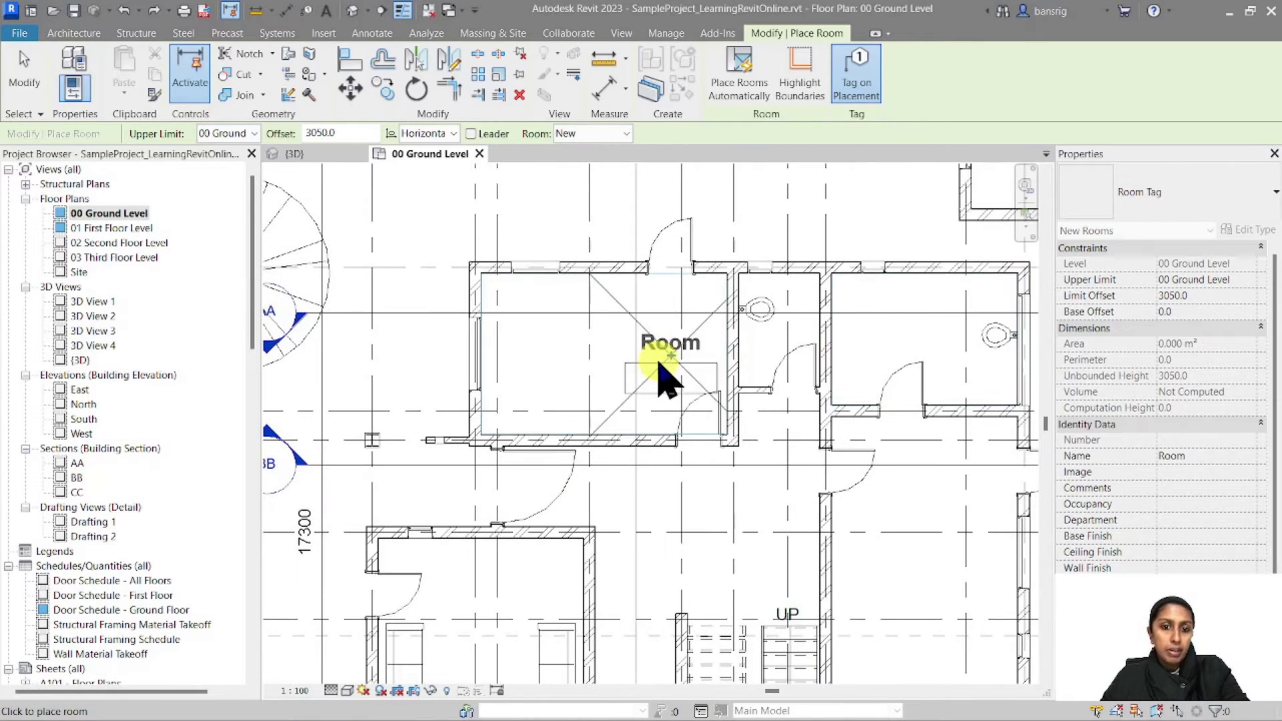
click(586, 364)
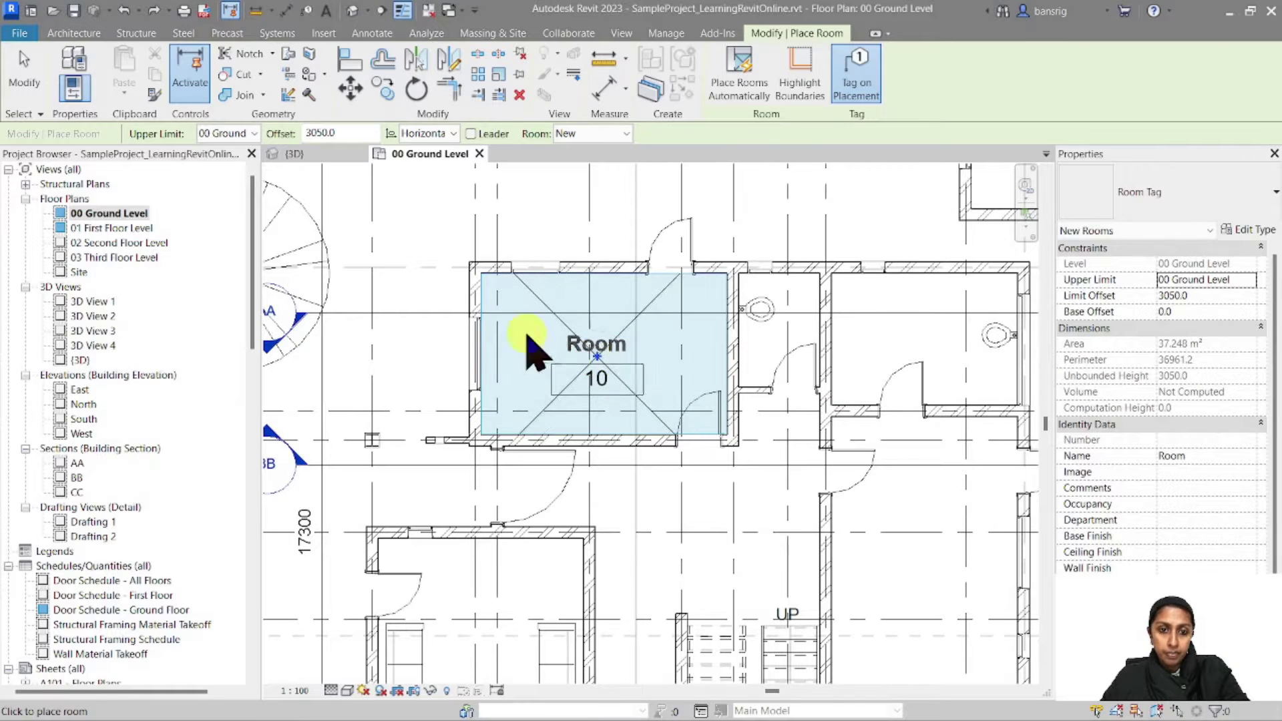
key(Escape)
key(Escape)
Turn off tagging on placement and place an untagged room in the larger toilet.
click(797, 93)
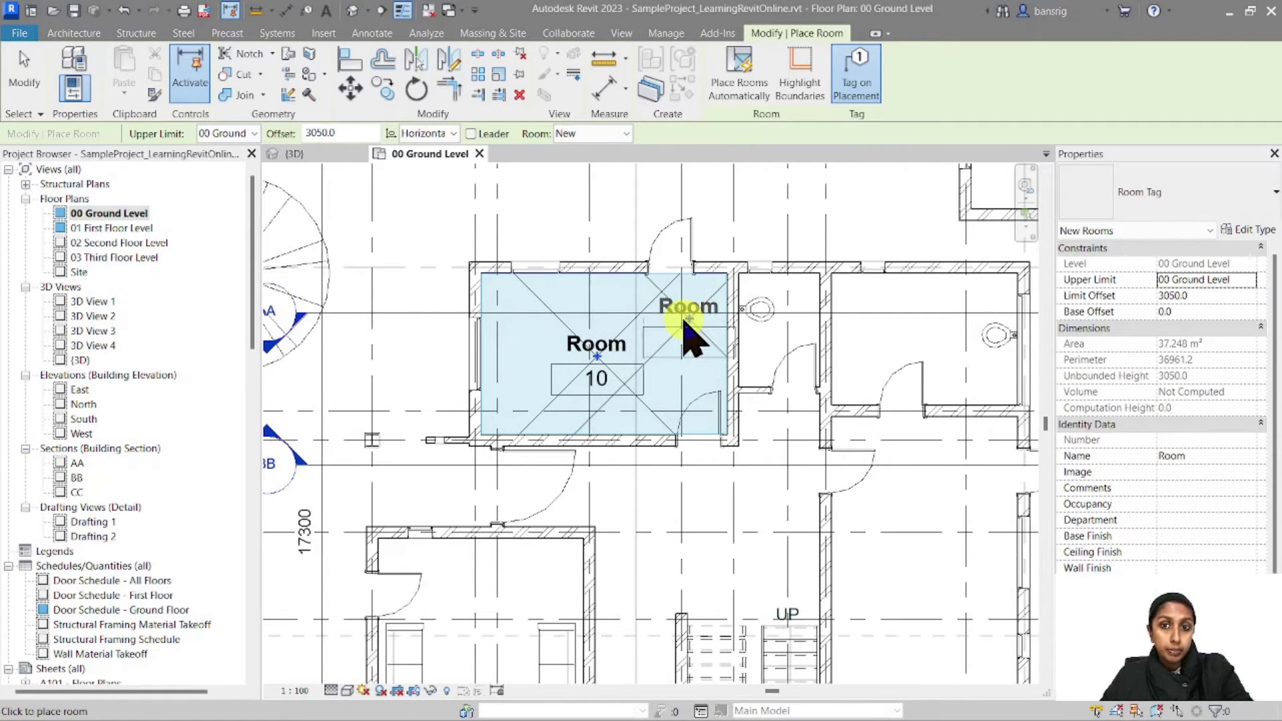
click(858, 84)
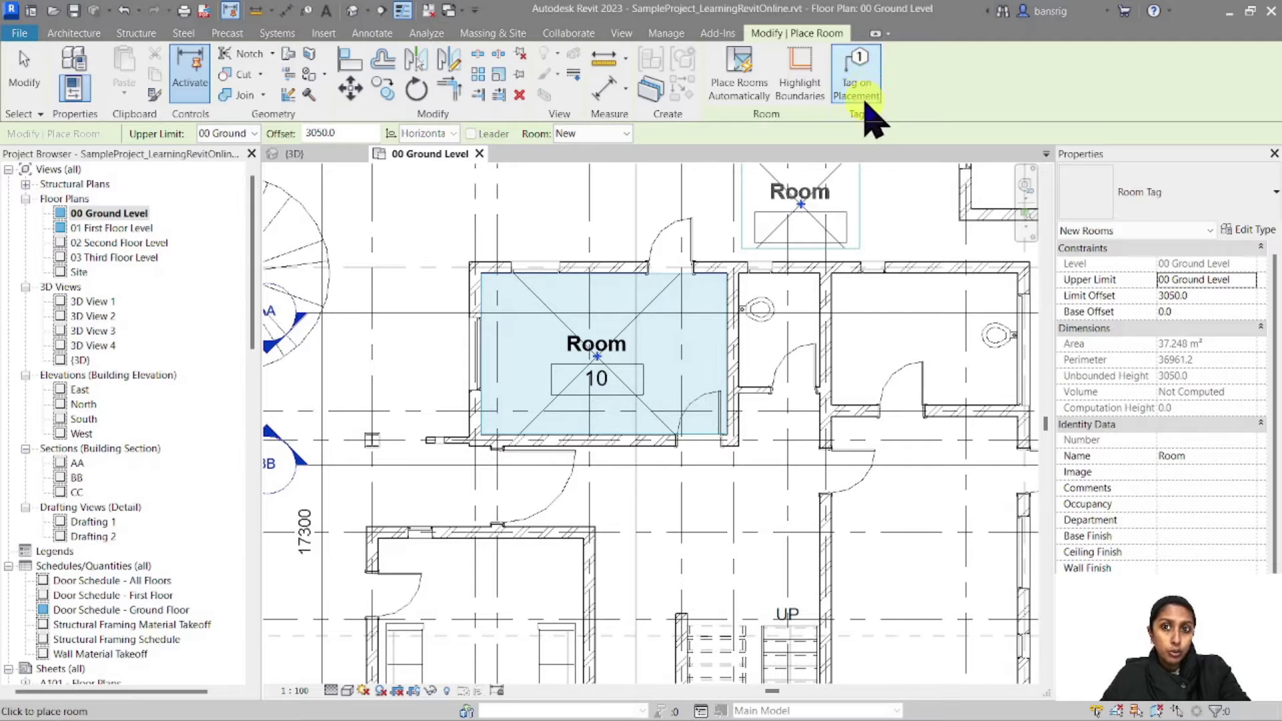
middle_drag(885, 294, 621, 267)
click(24, 67)
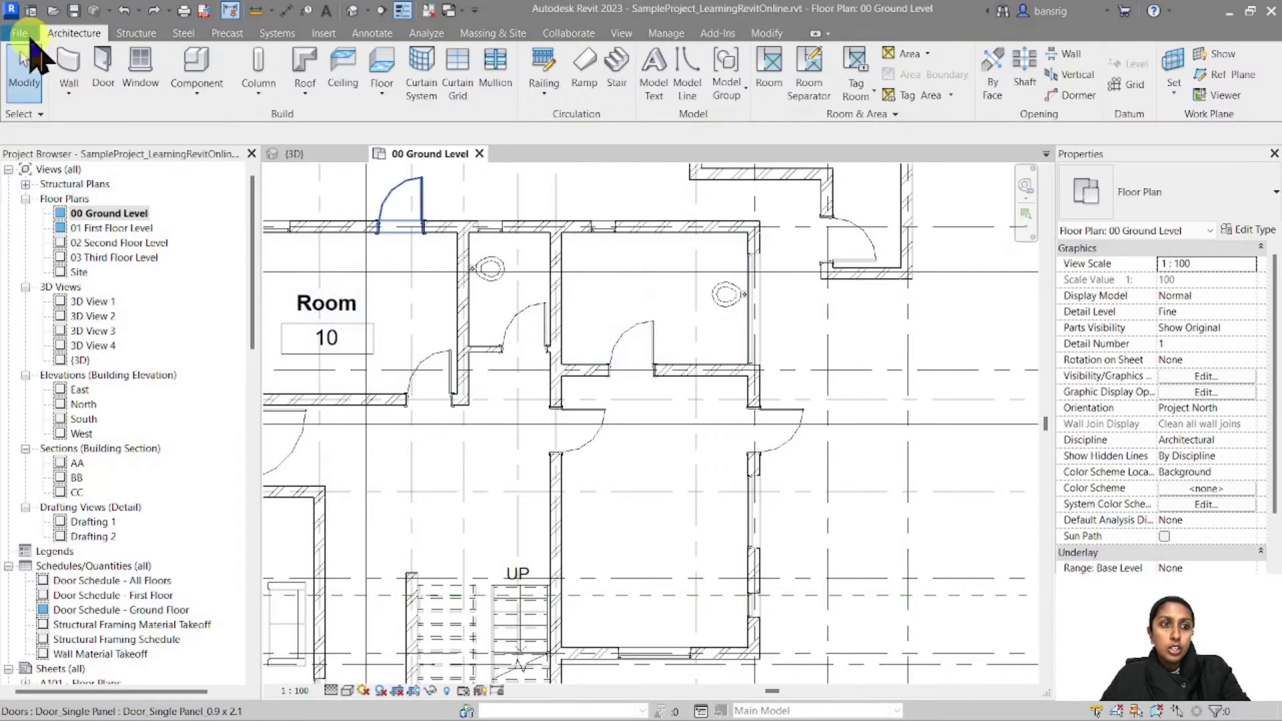
Add a room tag to the untagged room in the larger toilet.
click(858, 73)
click(648, 272)
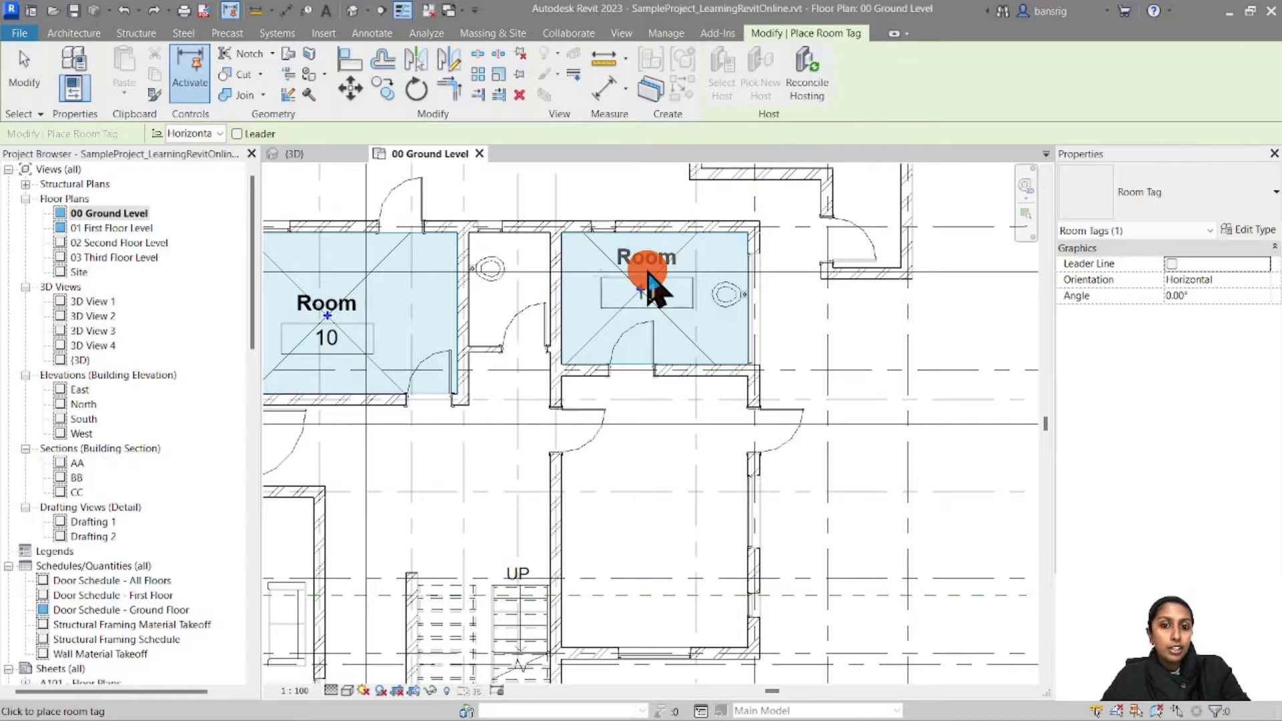
key(Escape)
key(Escape)
Rename room 10 to Kitchen through its room tag.
middle_drag(653, 435, 698, 462)
click(472, 331)
click(482, 312)
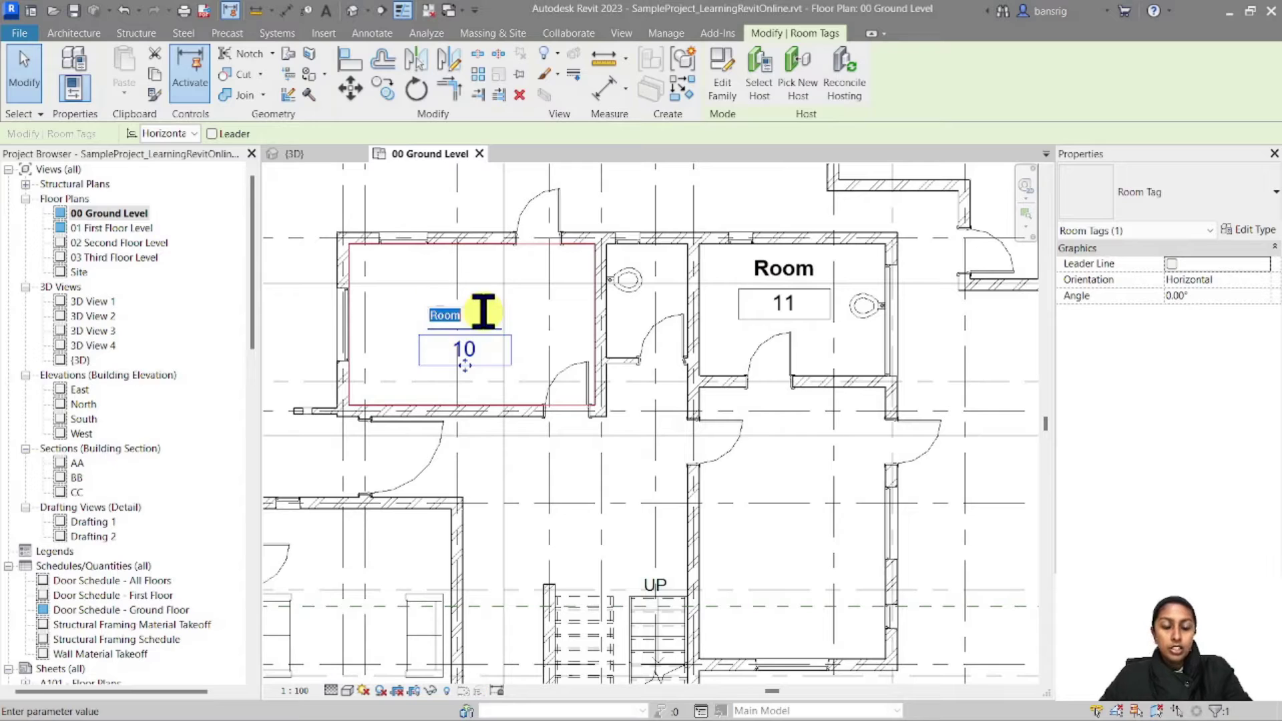
text(Kit)
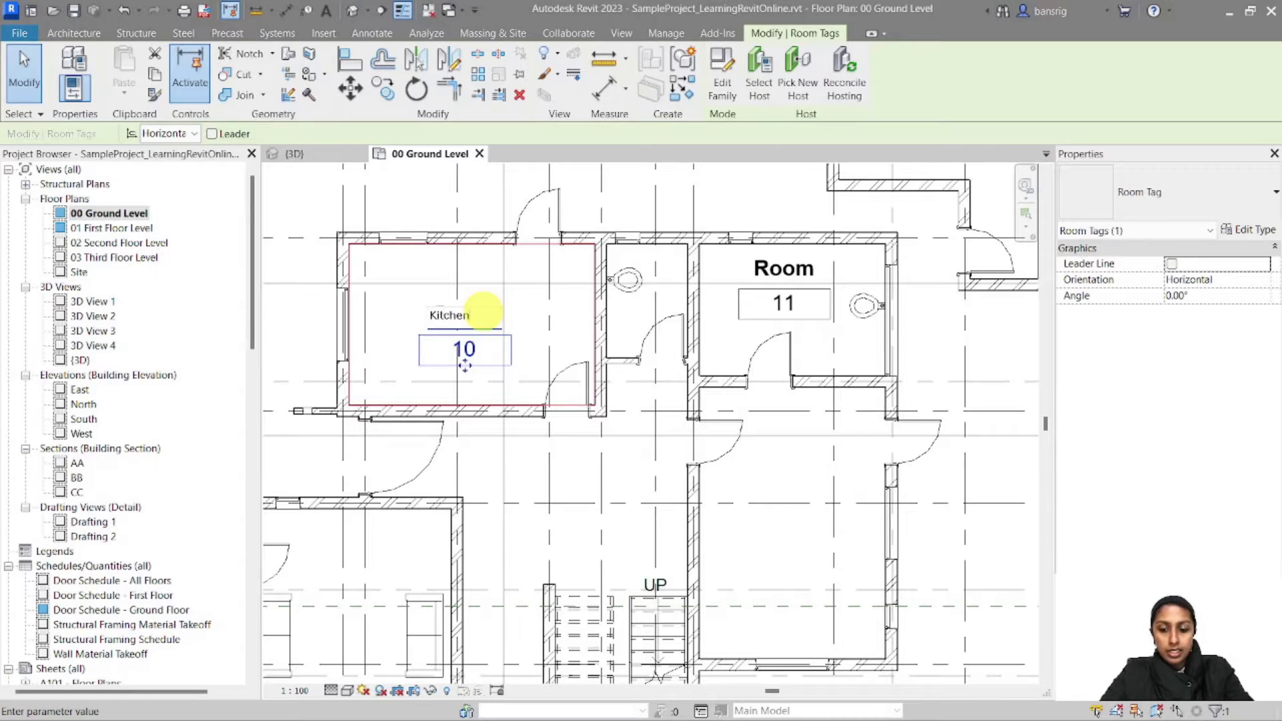
text(chen)
click(539, 403)
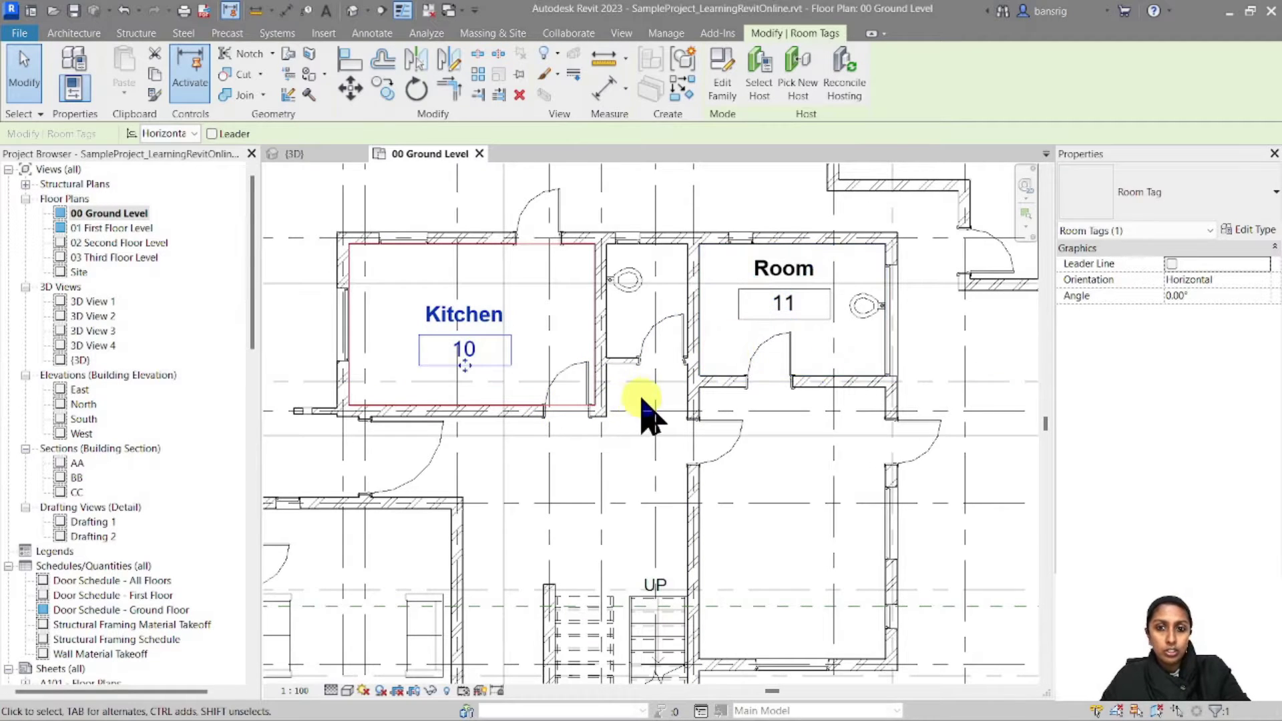
Set the name of room 11 to Toilet and its number to T1 in the room properties.
click(775, 291)
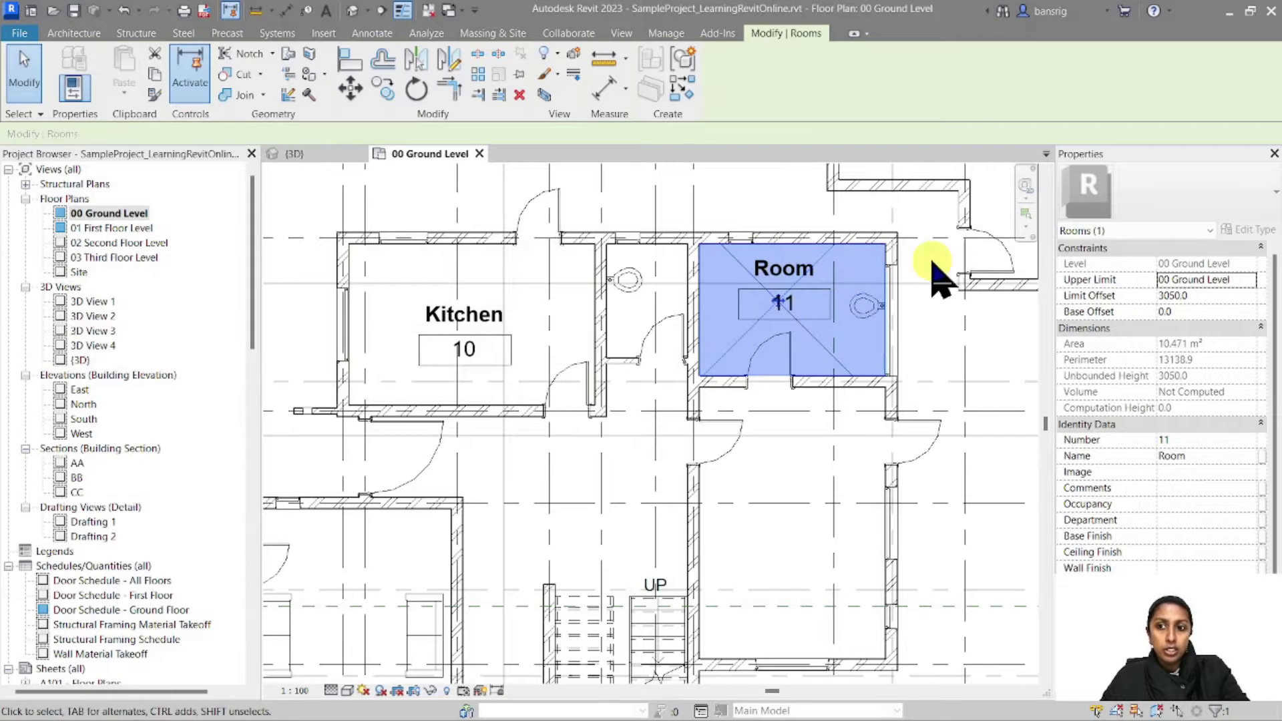
click(1221, 456)
text(Toilet)
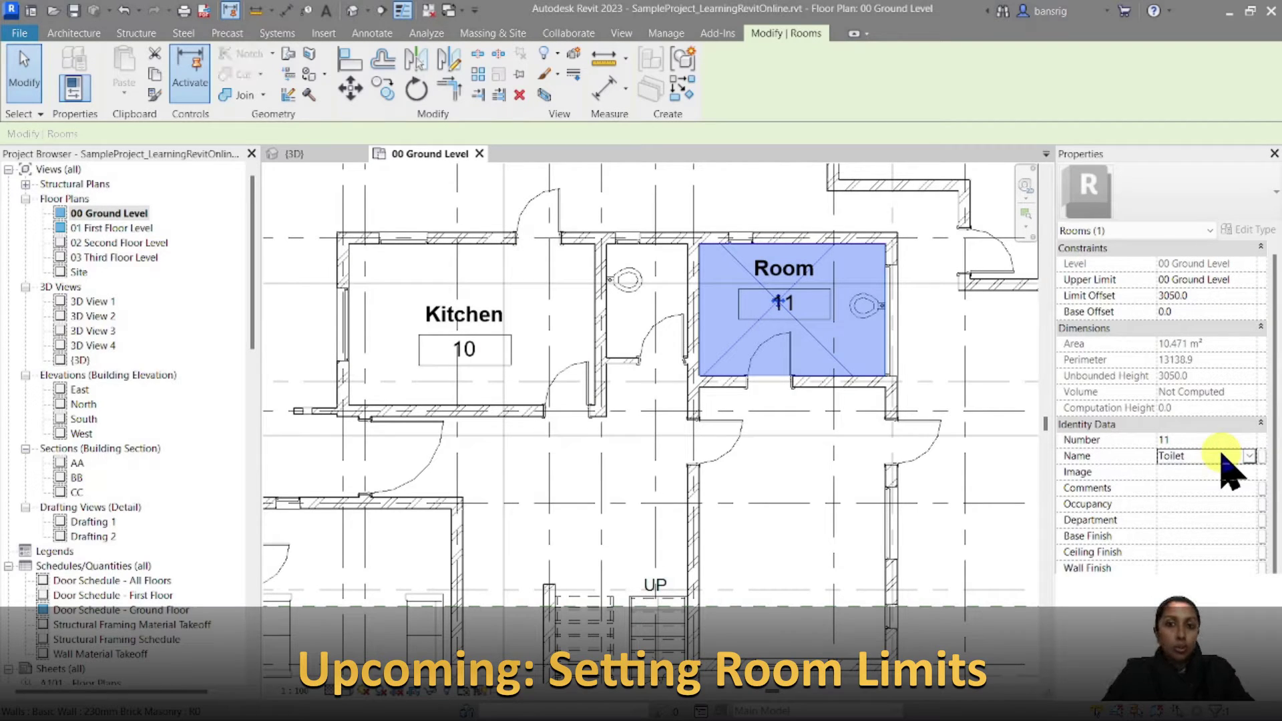
click(1190, 439)
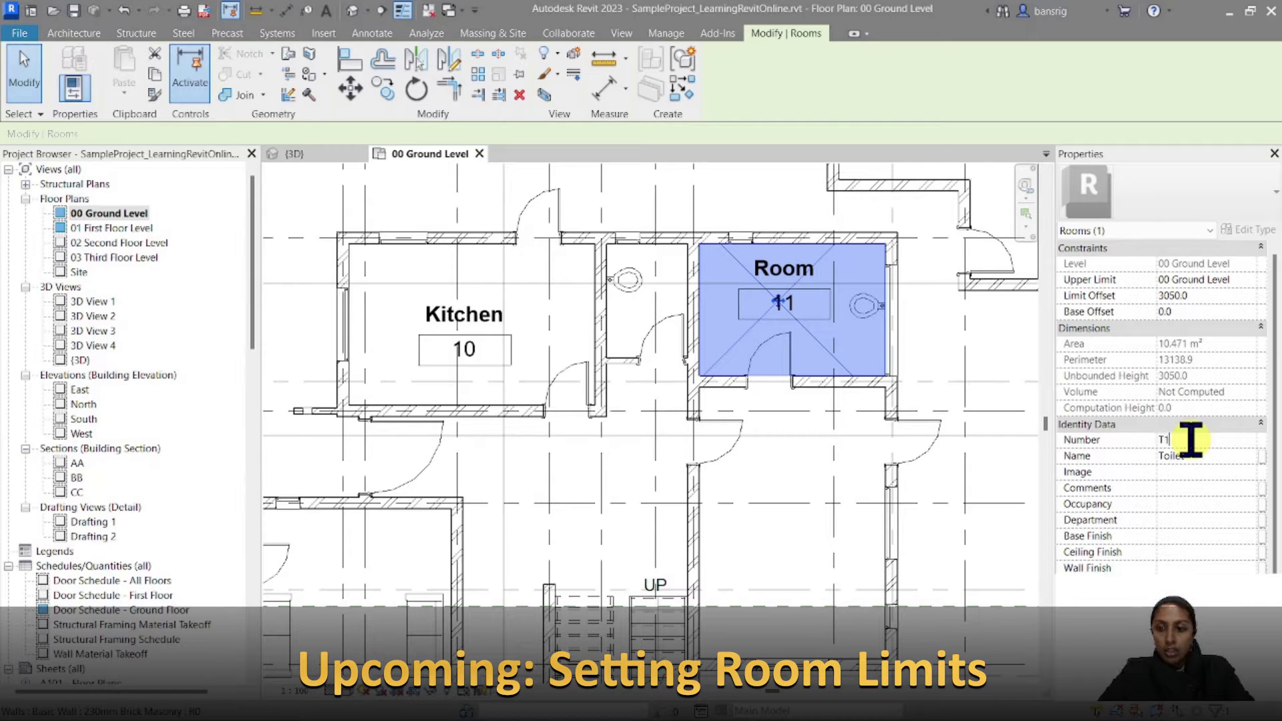
Change the Kitchen's room number to R1 through its tag.
click(455, 357)
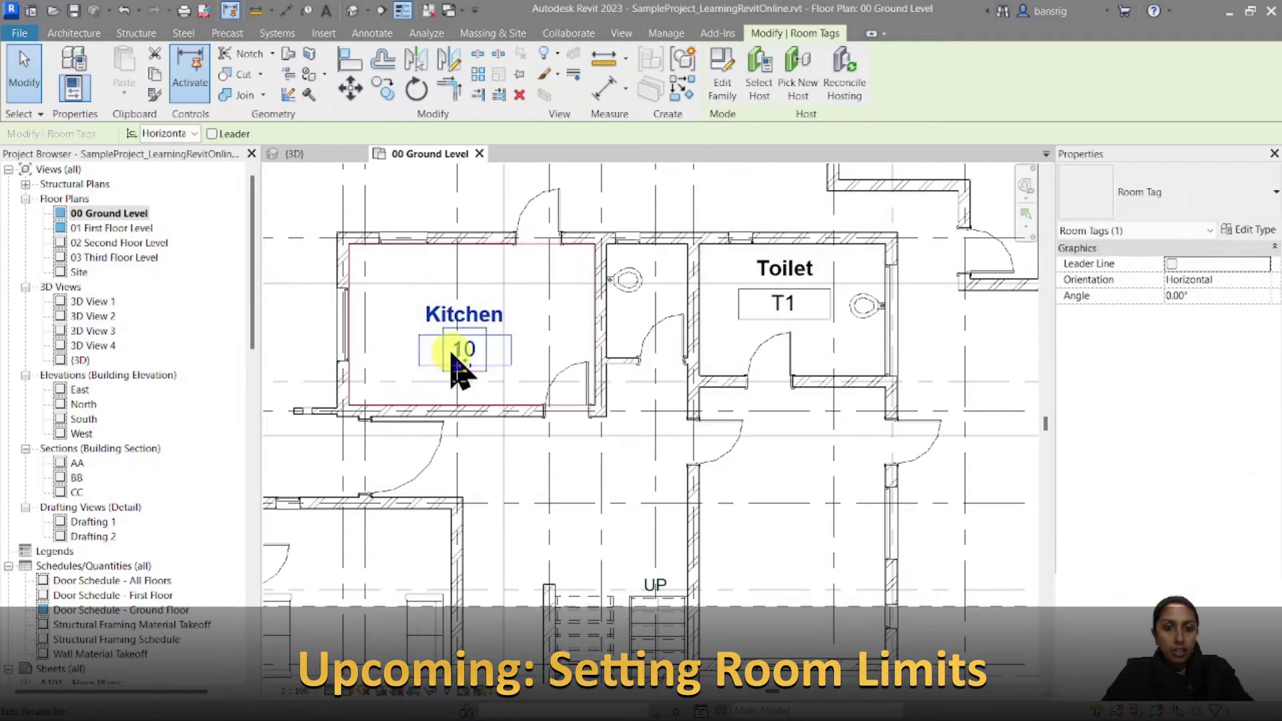
click(455, 352)
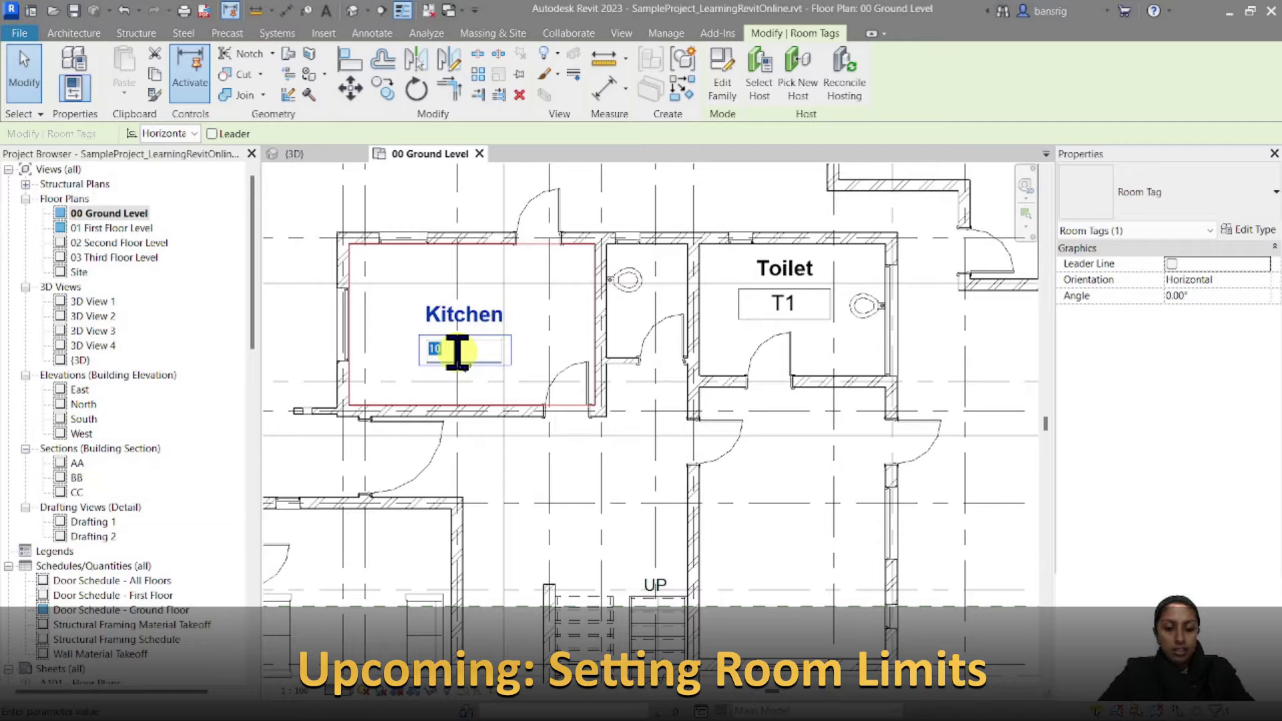
text(R)
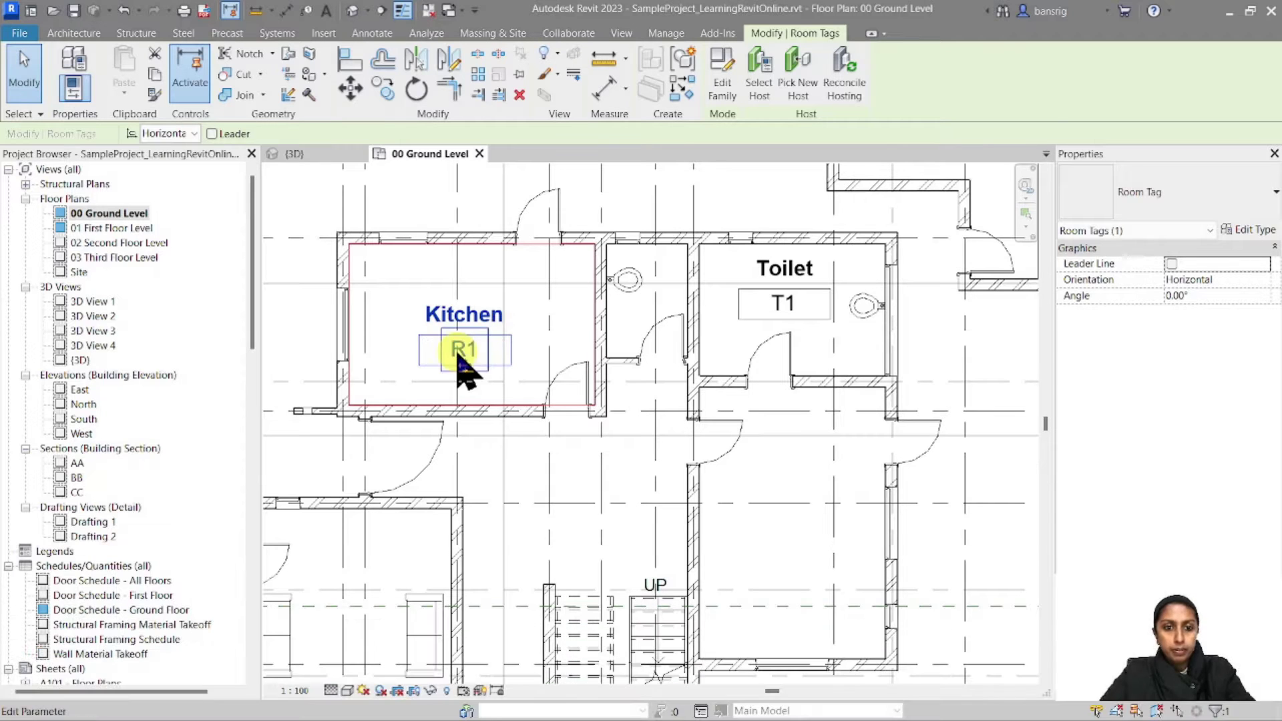
click(400, 233)
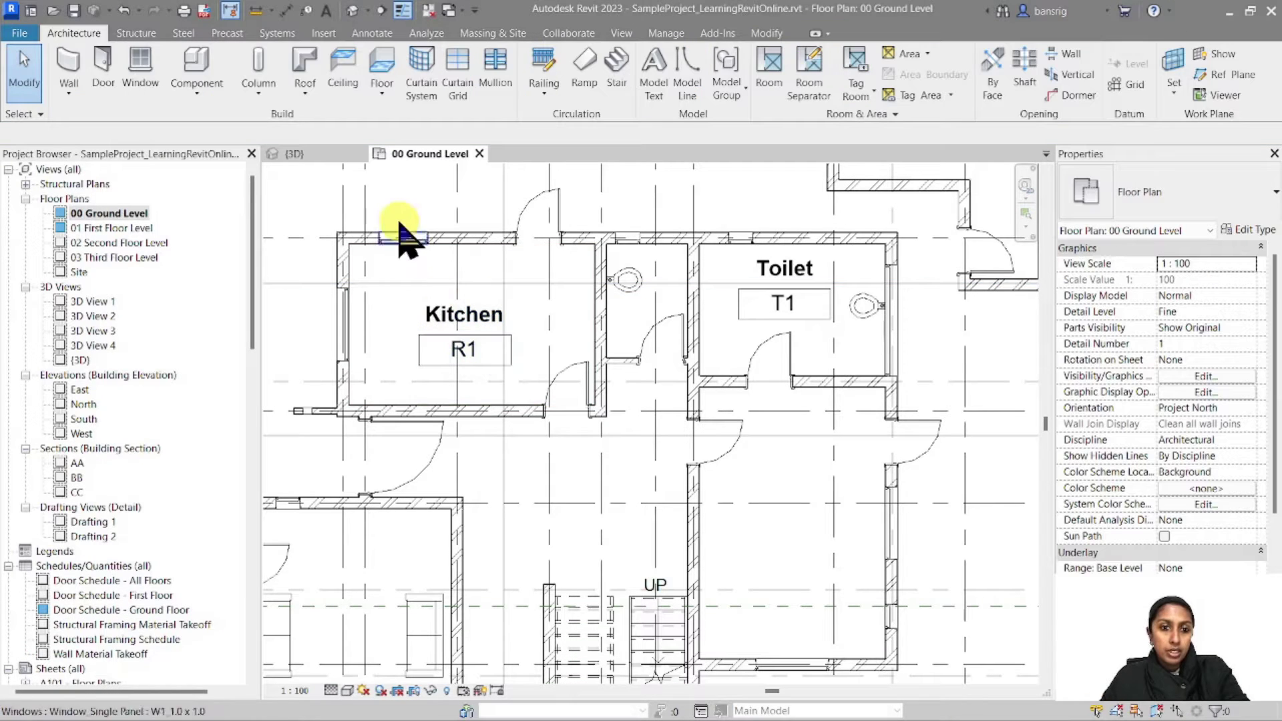
Place an untagged room in the central hall with the stairs, using upper limit 01 First Floor Level and limit offset 0.
click(427, 292)
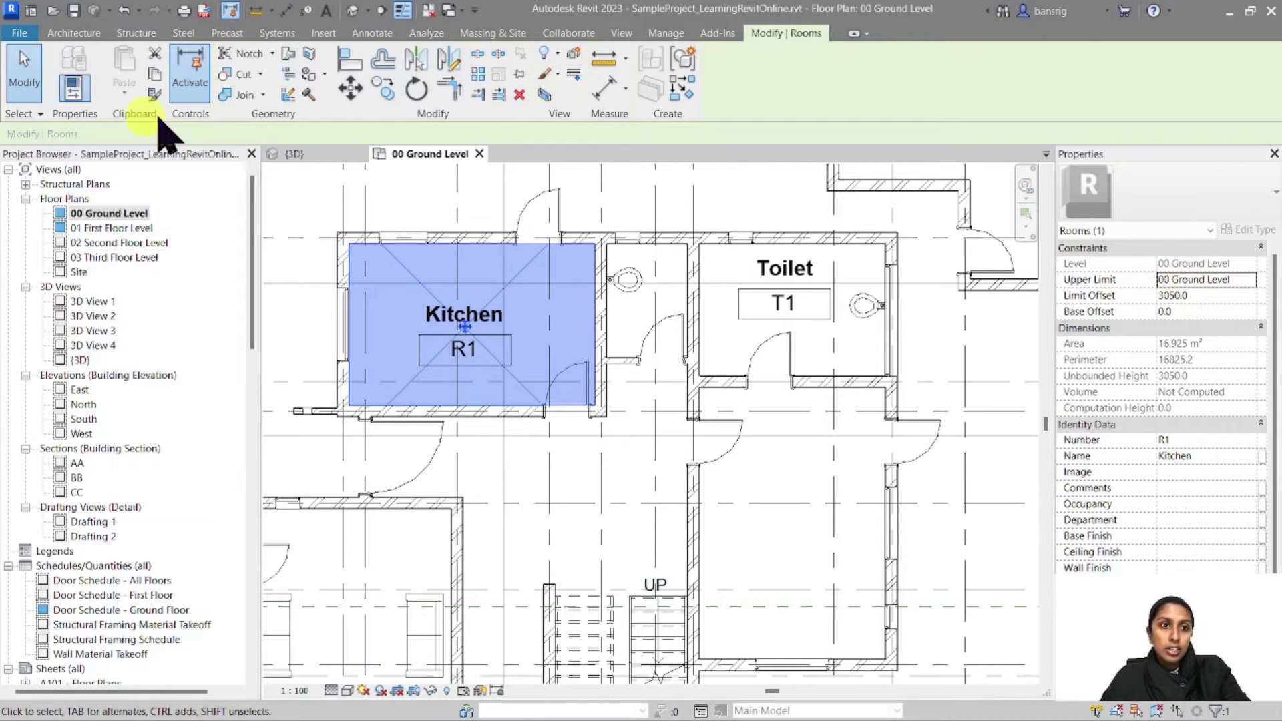
click(74, 33)
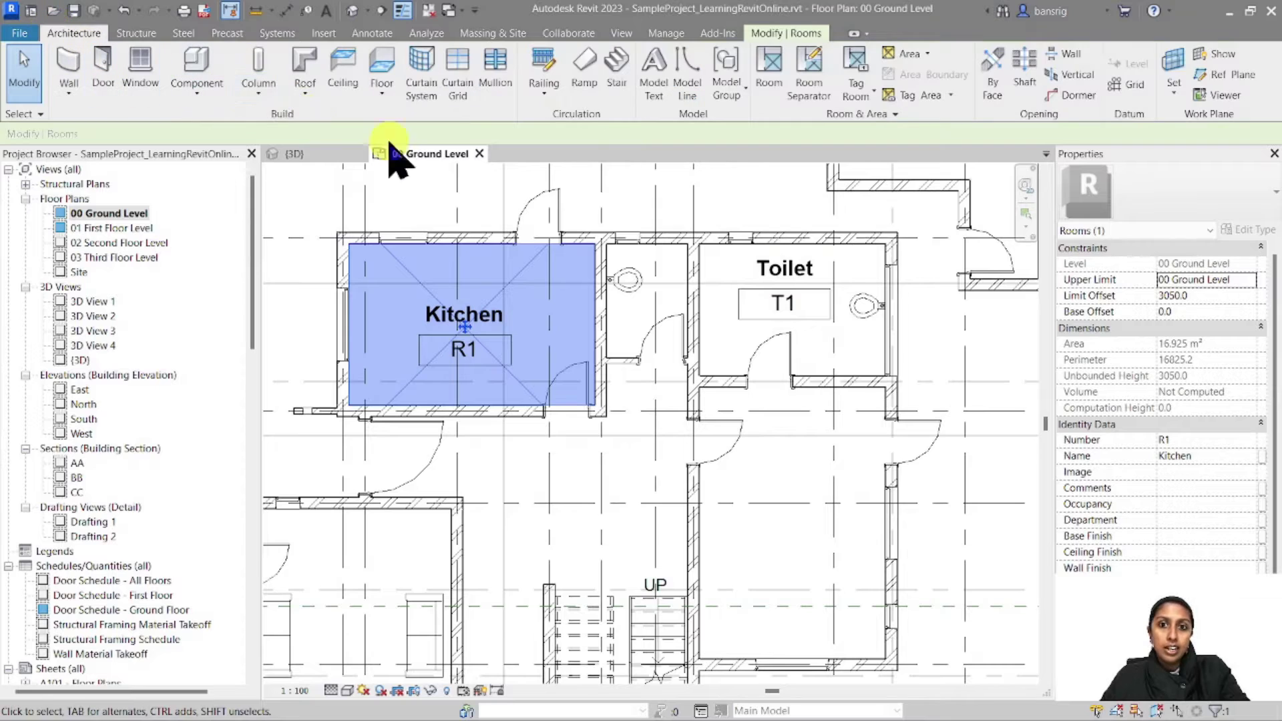
click(771, 67)
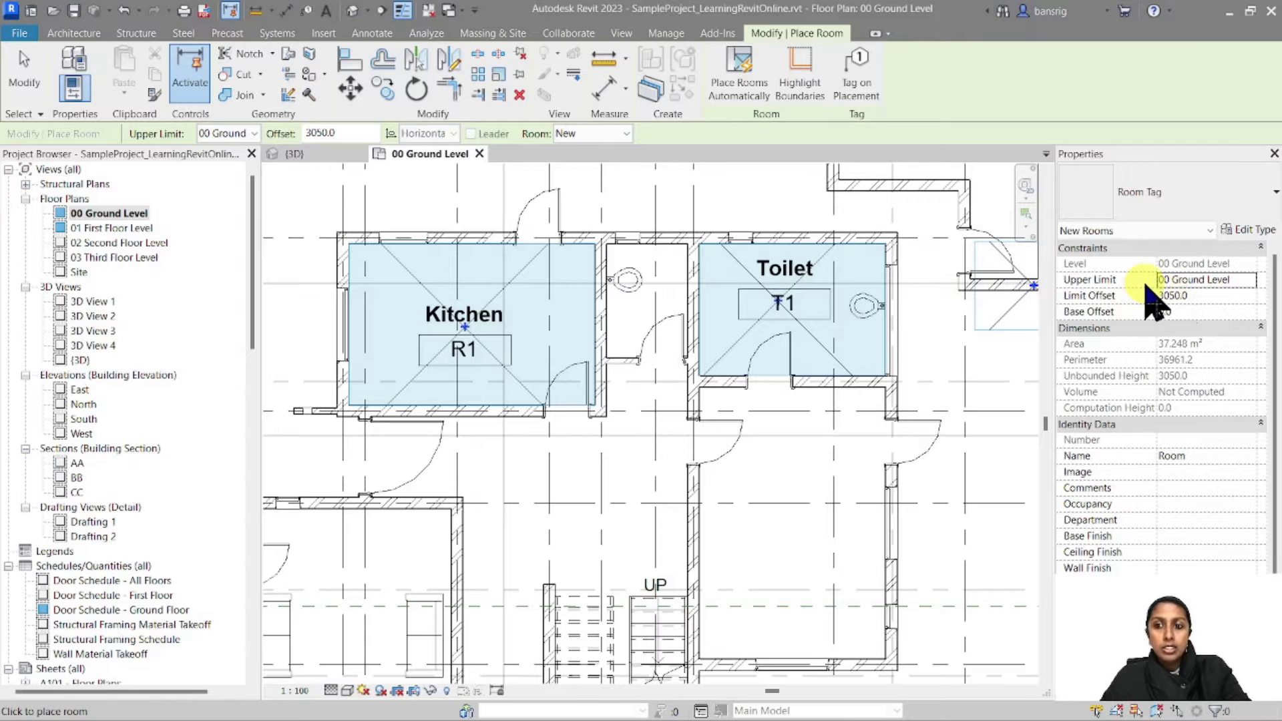
click(1255, 281)
click(1215, 294)
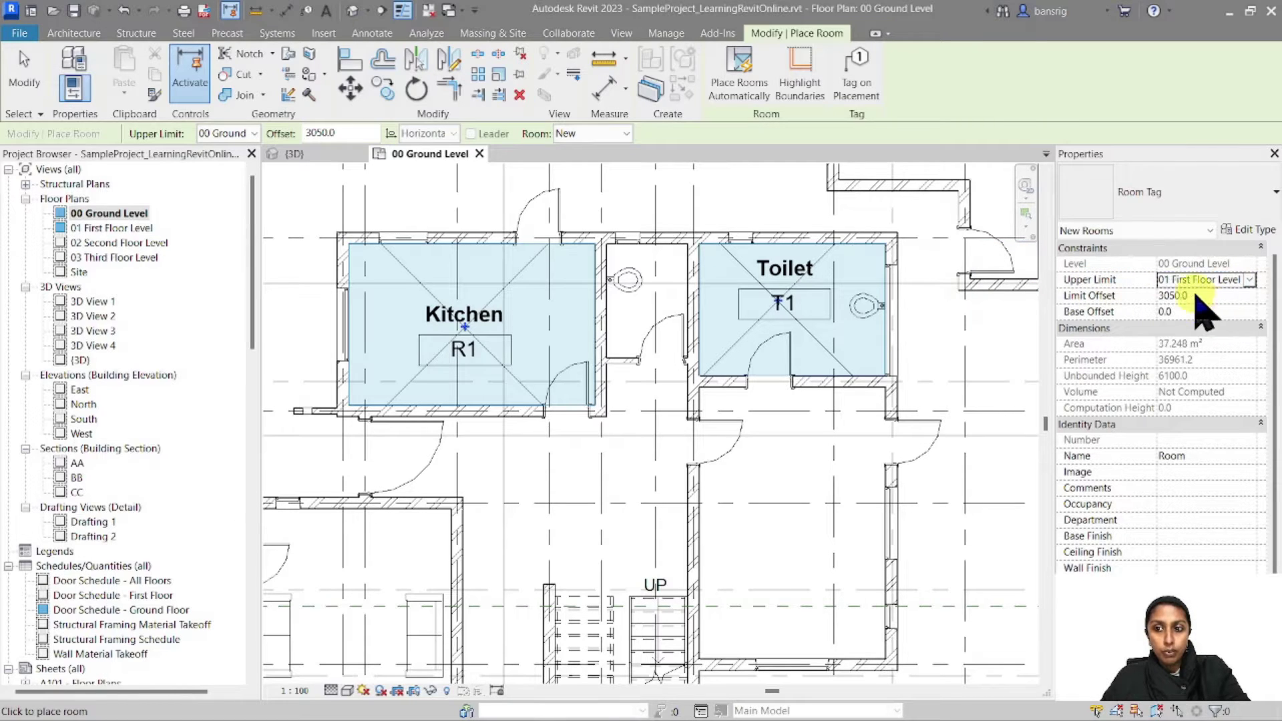
click(1214, 295)
text(0)
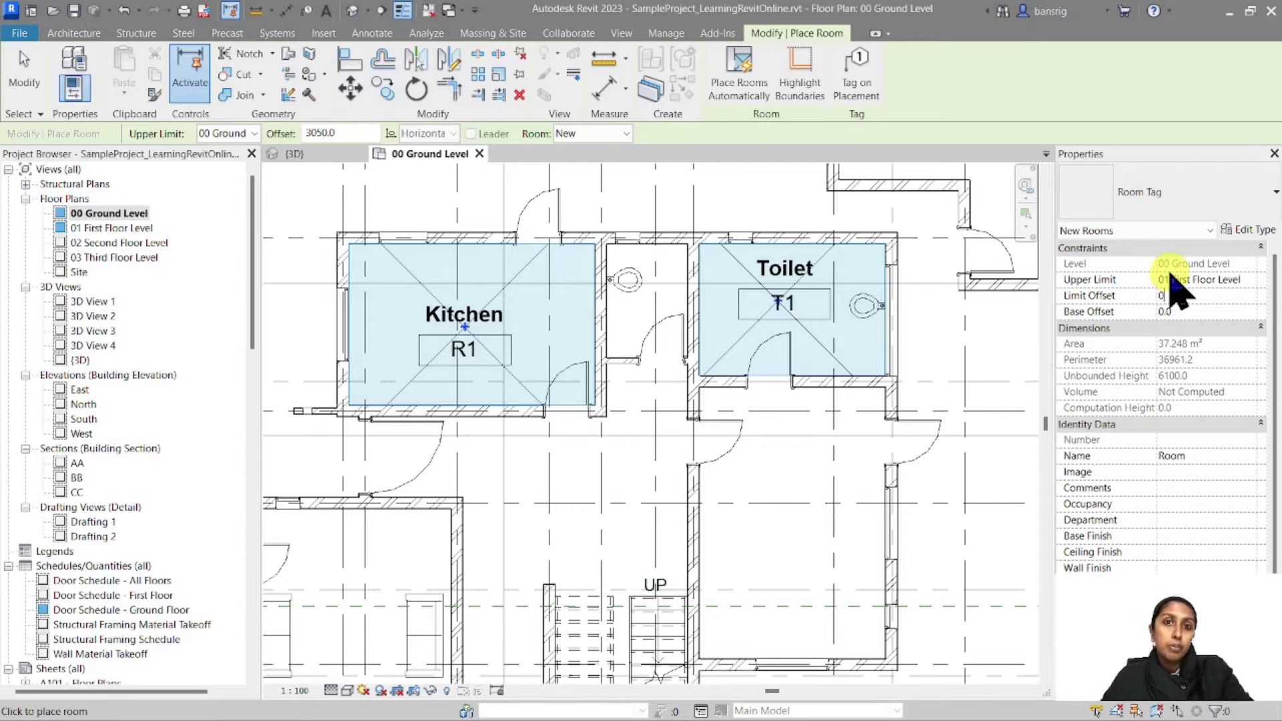
key(Return)
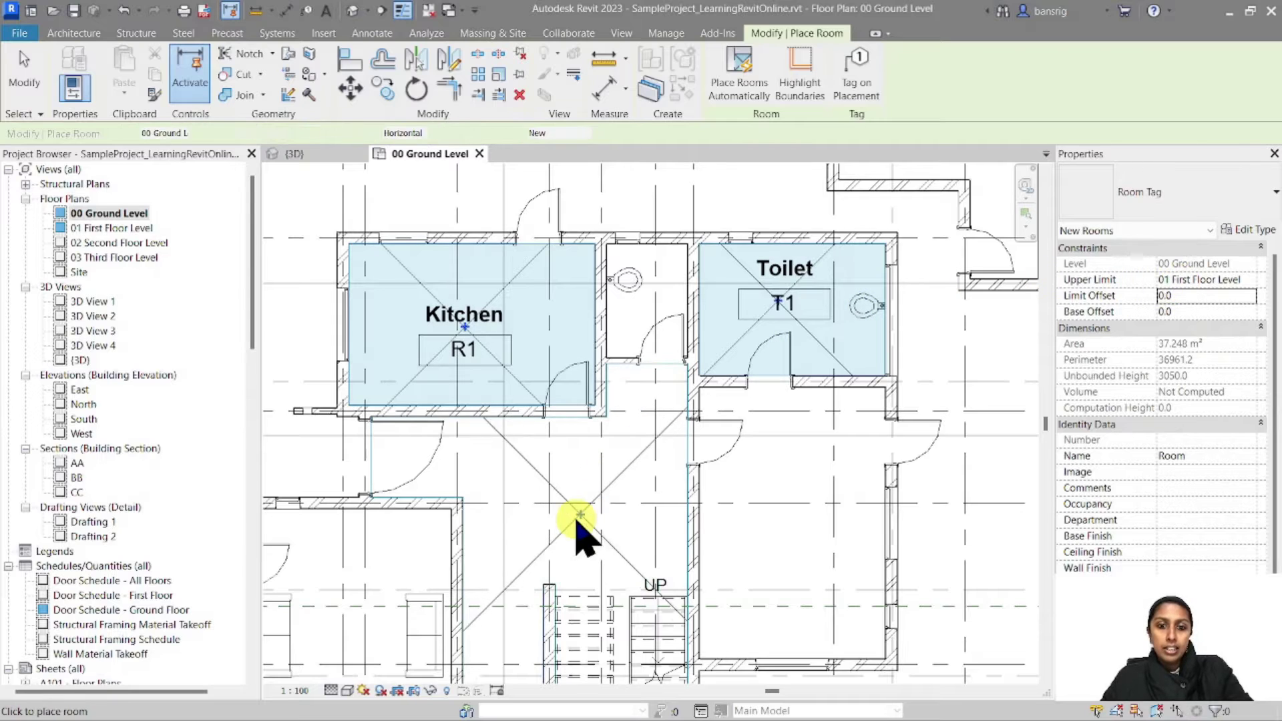
click(573, 532)
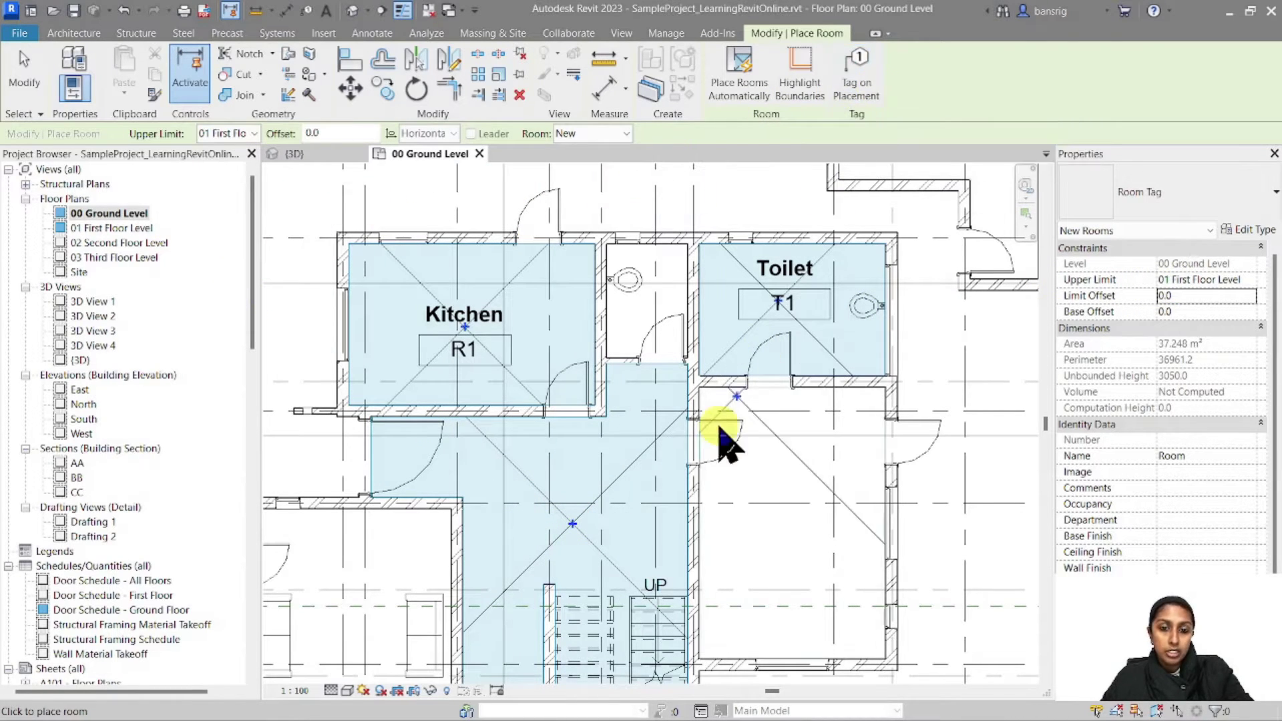
Add a room tag to the new room in the central hall.
click(70, 33)
click(853, 65)
click(569, 502)
key(Escape)
key(Escape)
Rename the central hall's room to Foyer through its tag.
middle_drag(646, 591, 666, 534)
double_click(587, 423)
text(Foyer)
click(780, 421)
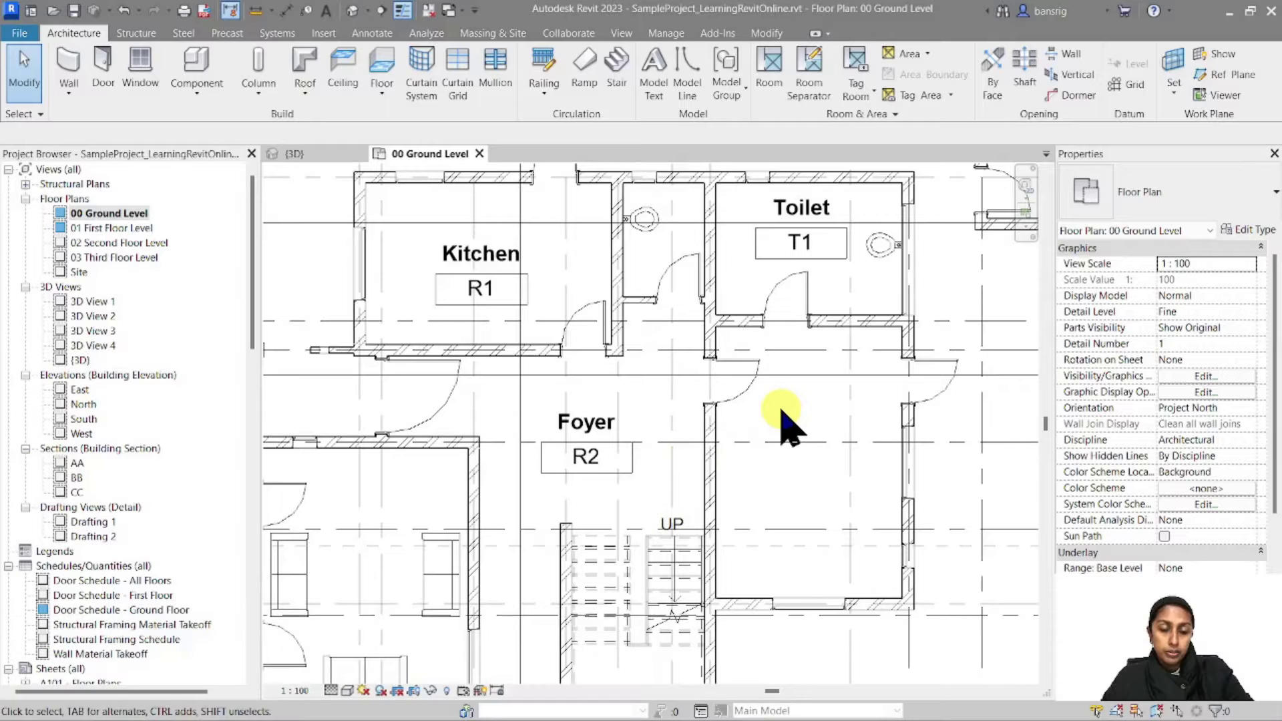
Set the project's volume computations to Areas and Volumes and check the Foyer's volume in its properties.
click(605, 426)
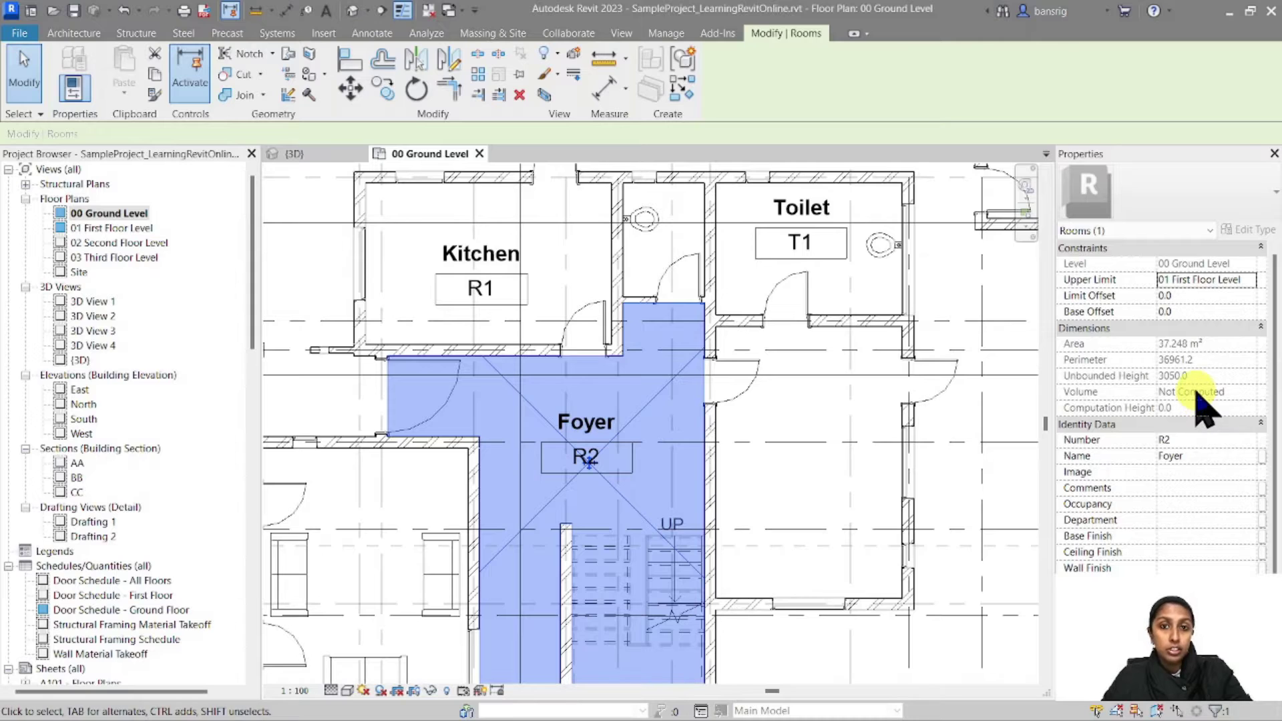
click(59, 35)
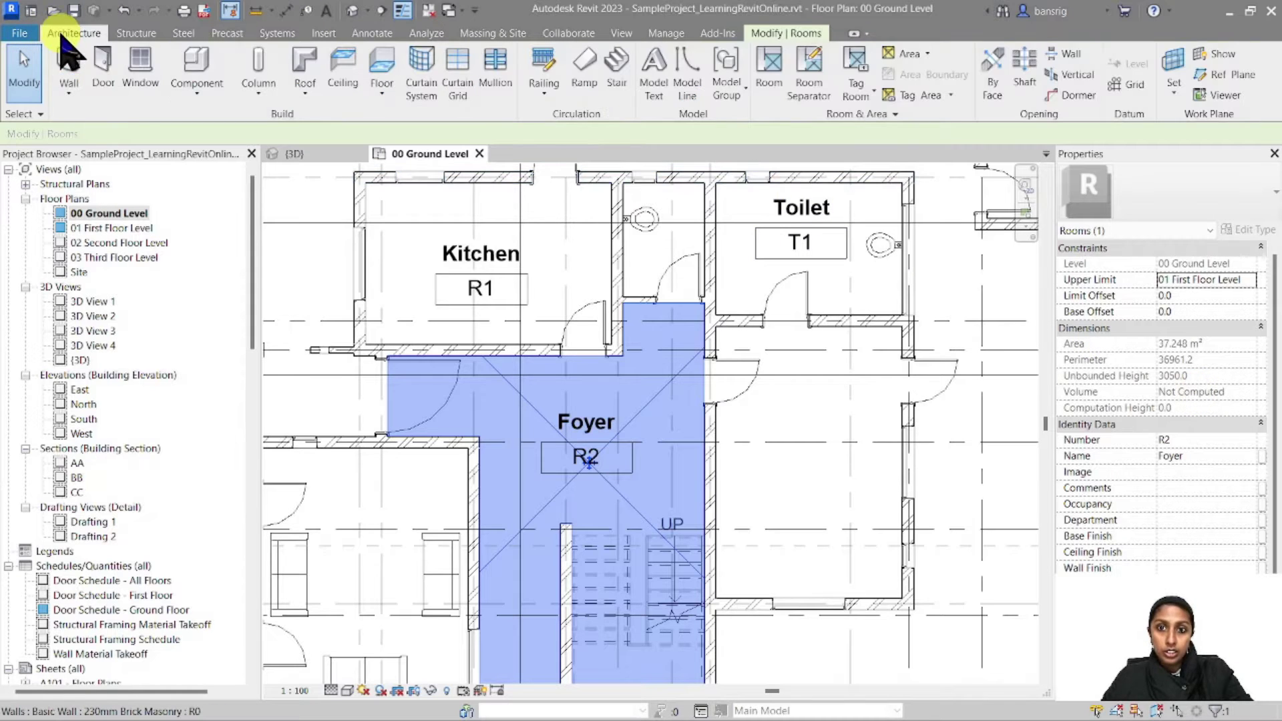
click(840, 114)
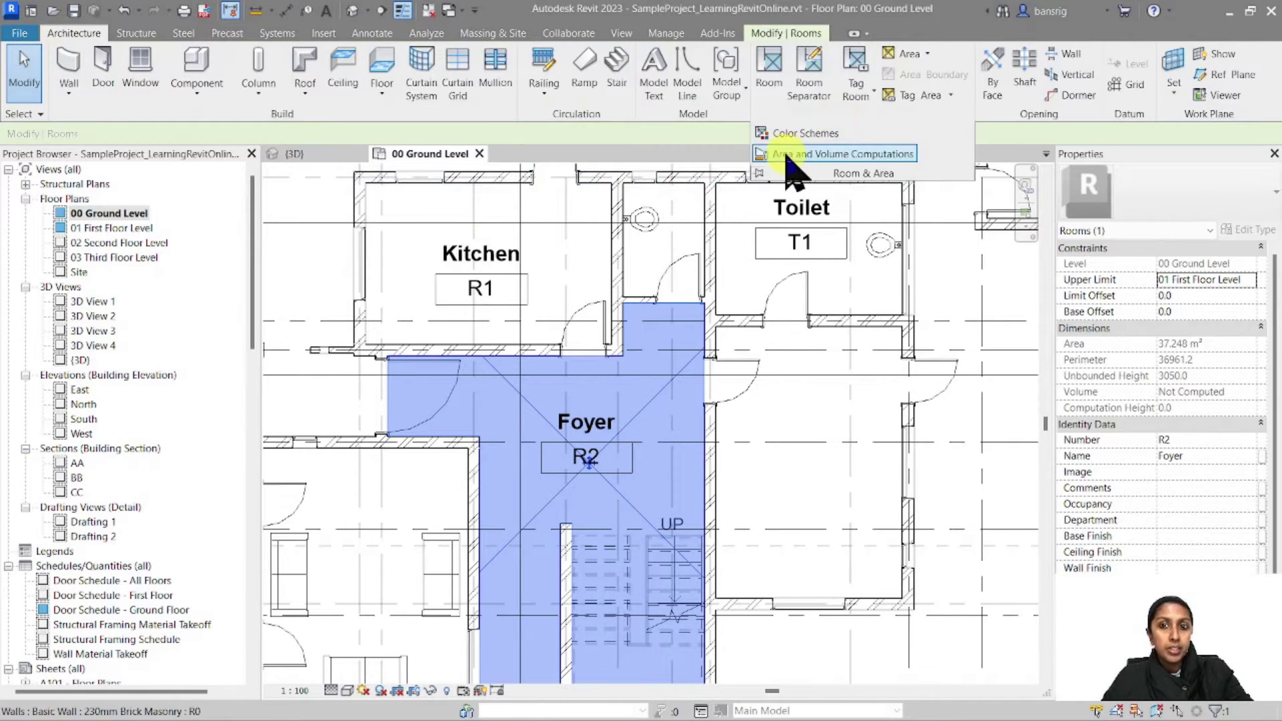
click(828, 154)
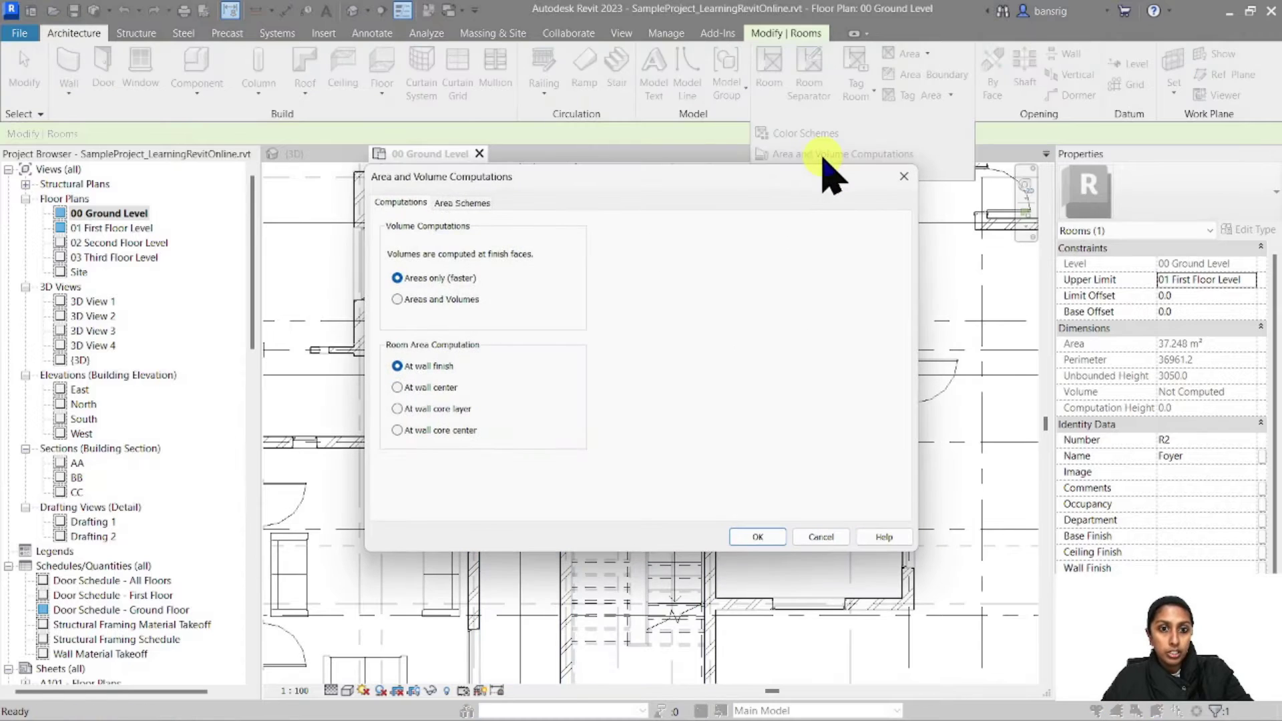
click(398, 299)
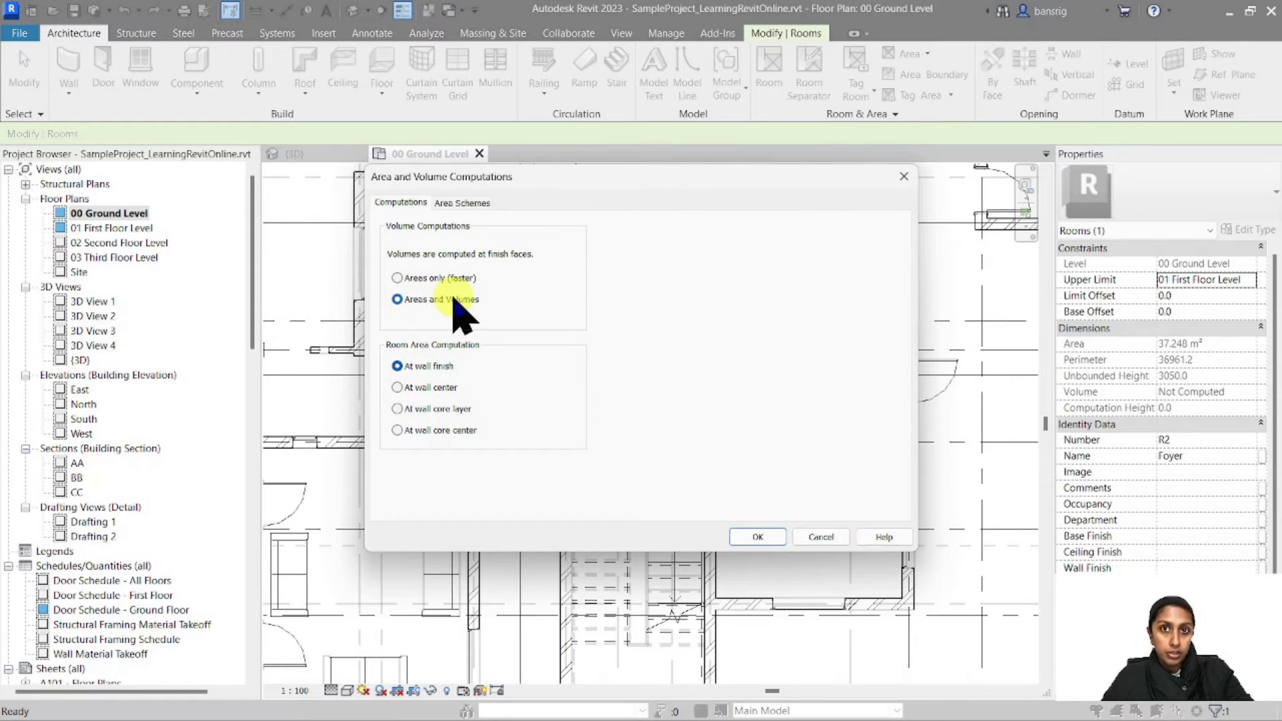
click(757, 537)
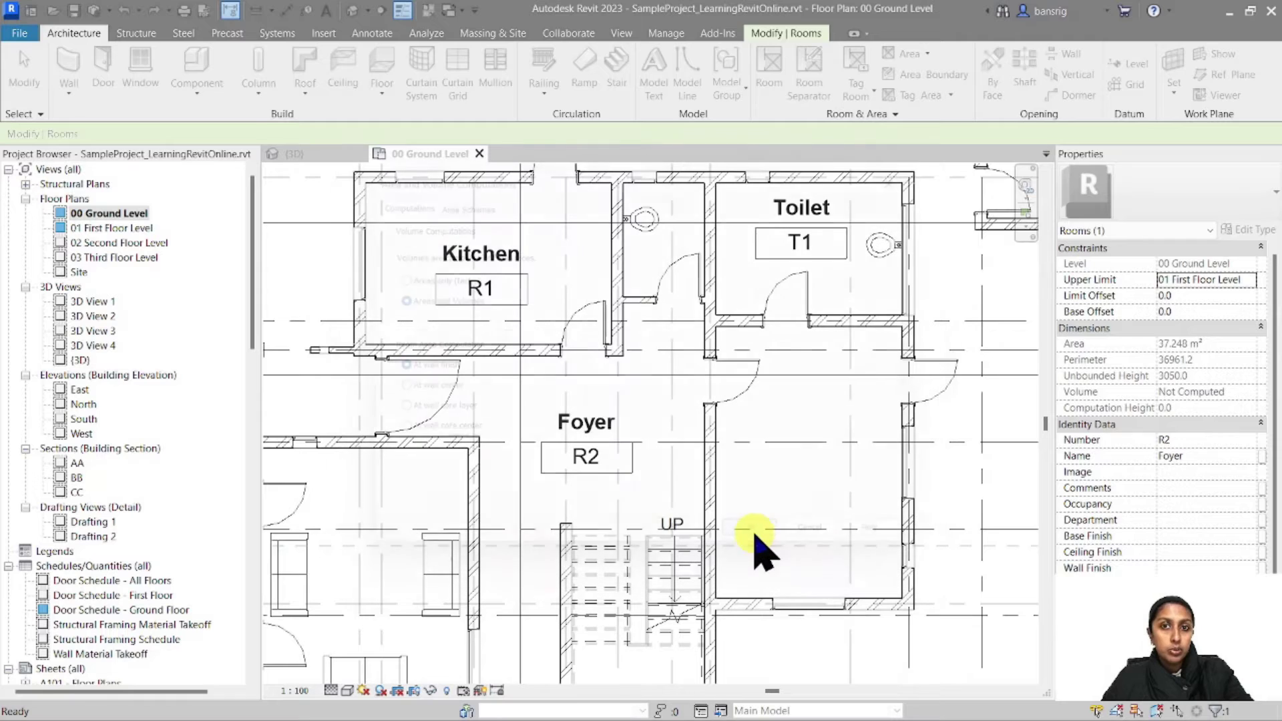
click(596, 427)
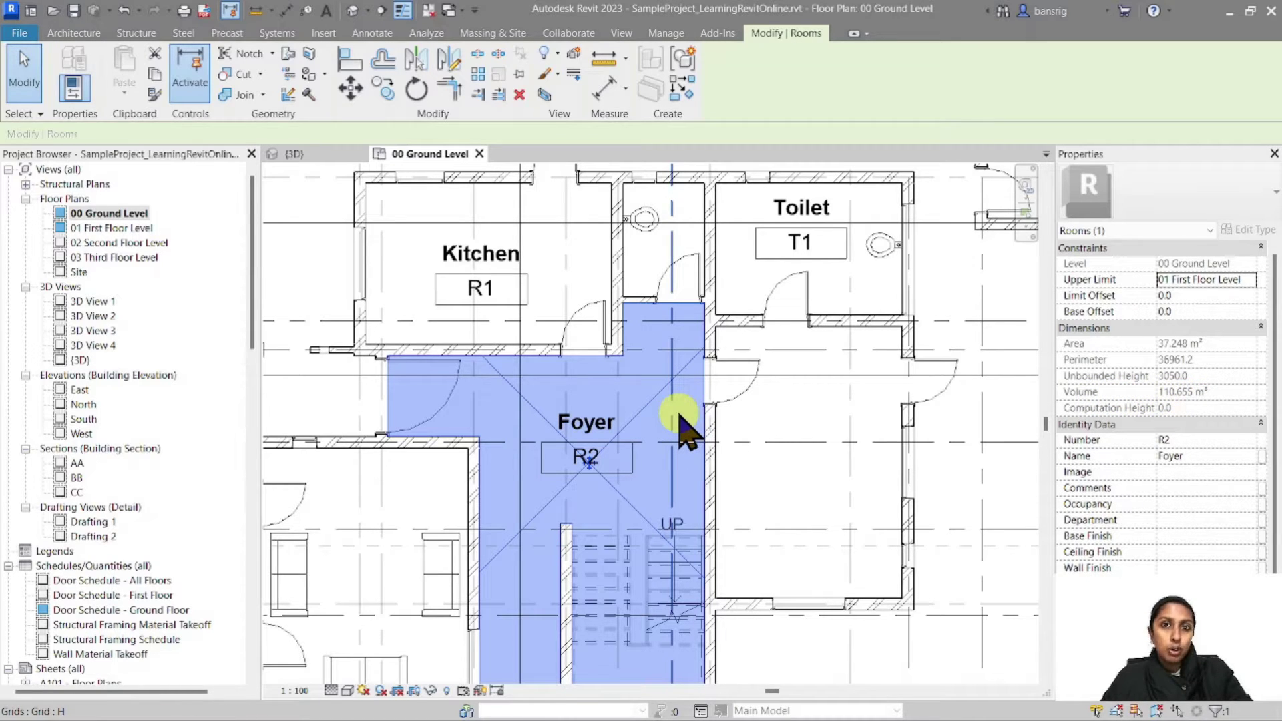
scroll(681, 427, down, 3)
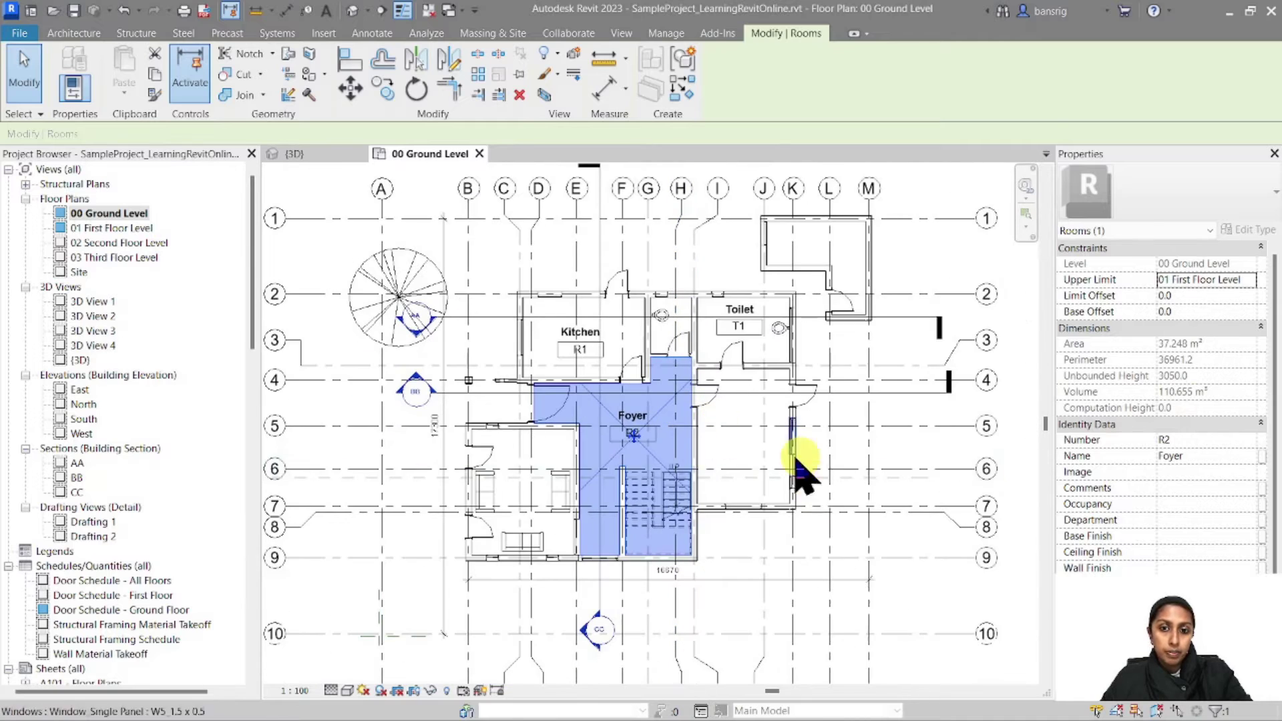
Open section CC and select the ground-floor Foyer room to examine its vertical extent.
click(915, 543)
double_click(583, 631)
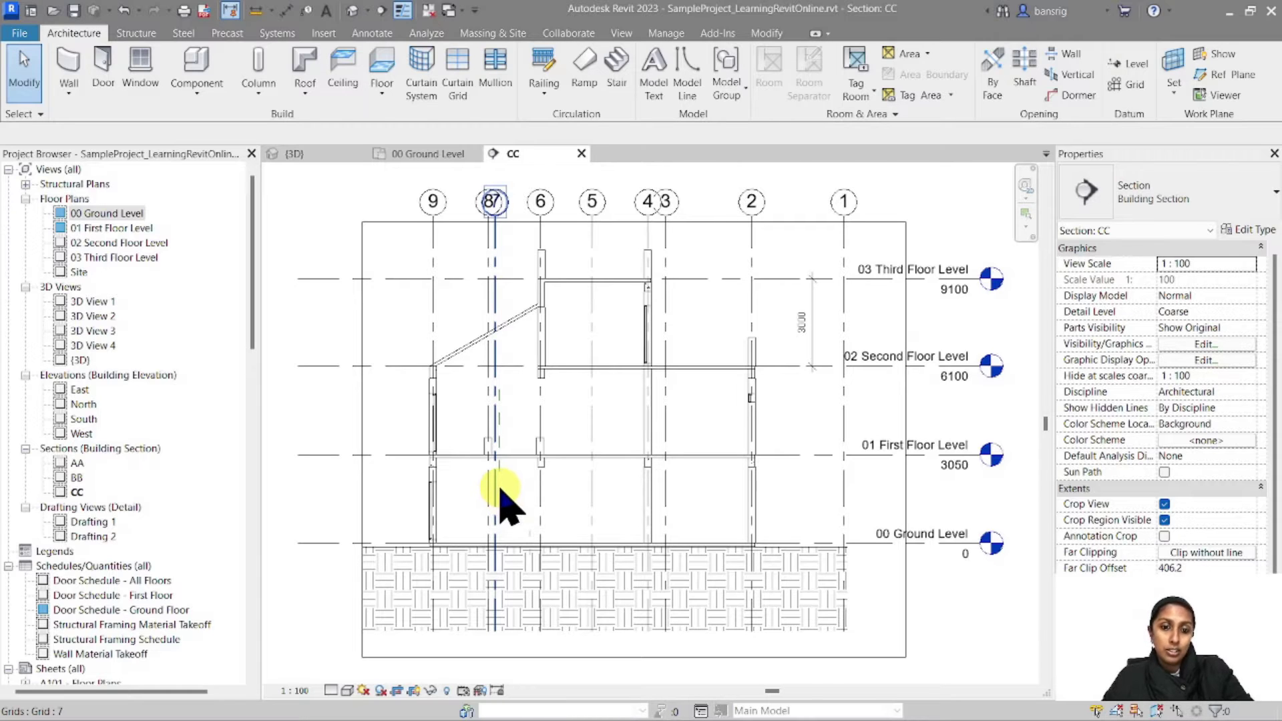
click(554, 515)
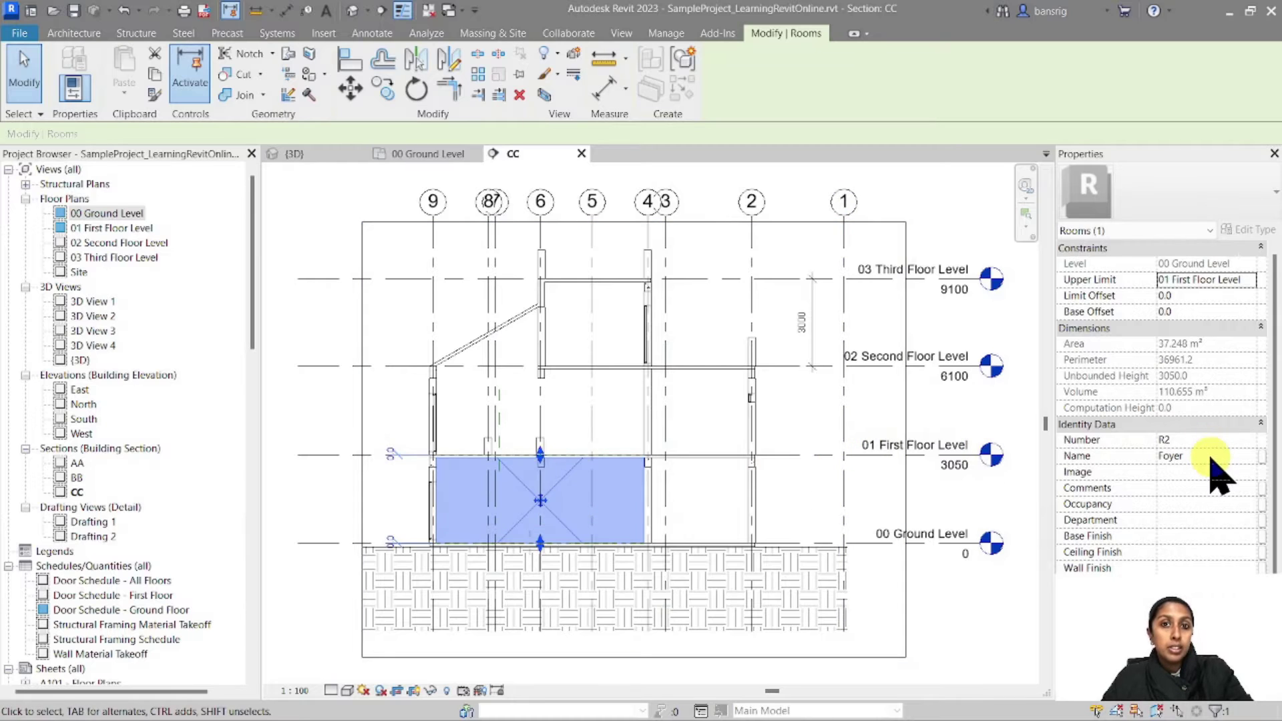
Place a room tag on the ground-floor Foyer room in section CC.
click(67, 33)
click(856, 66)
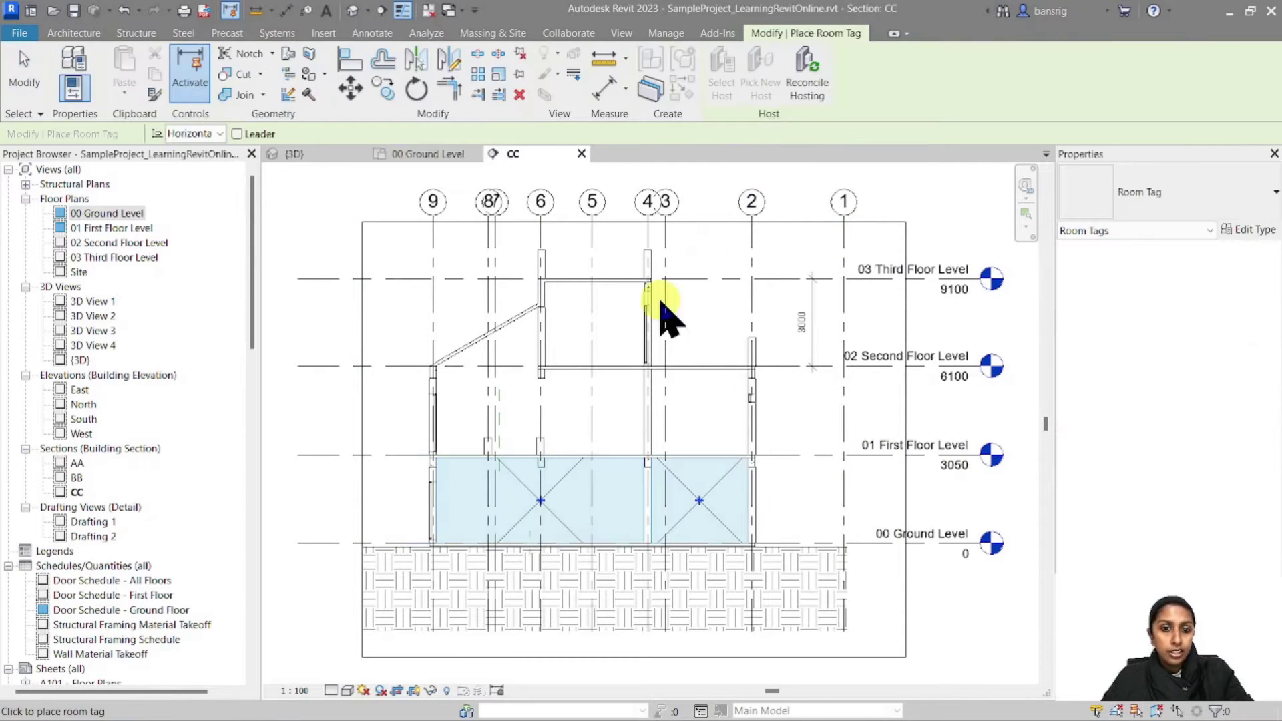
scroll(552, 518, up, 4)
click(586, 494)
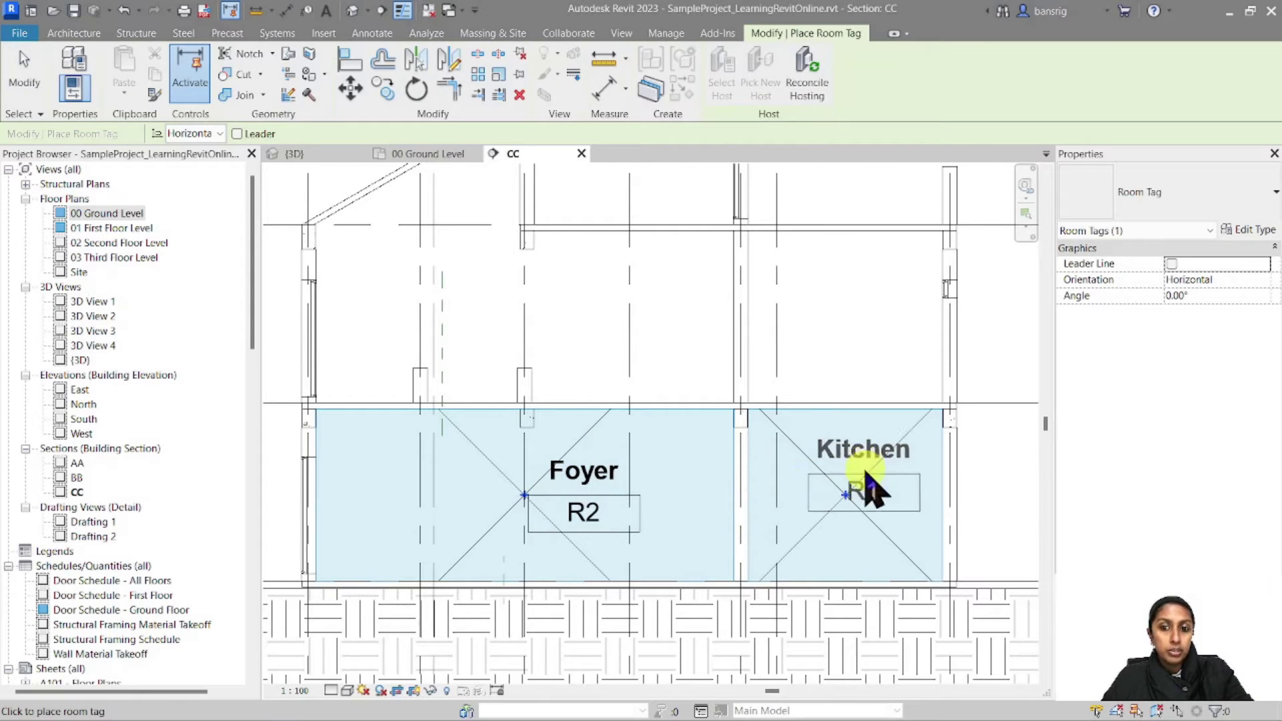
key(Escape)
key(Escape)
Tag all remaining untagged rooms in section CC using Tag All with the Room Tags category.
click(386, 35)
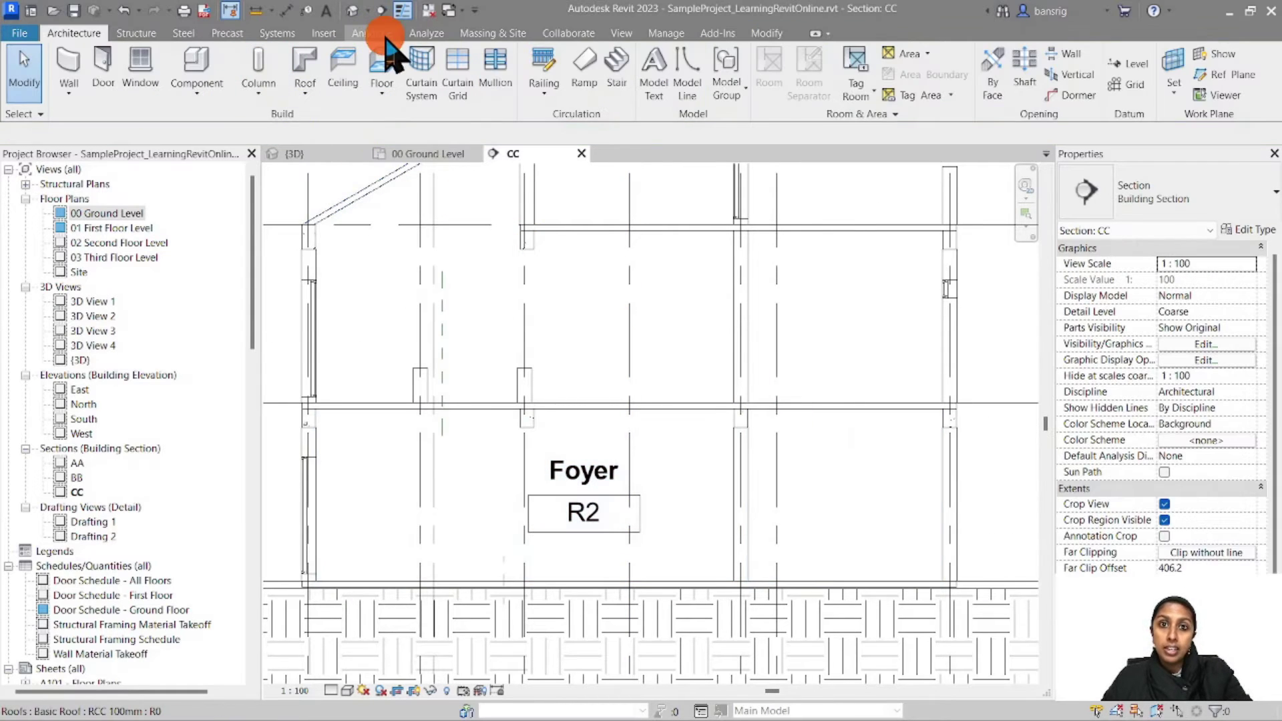
click(688, 70)
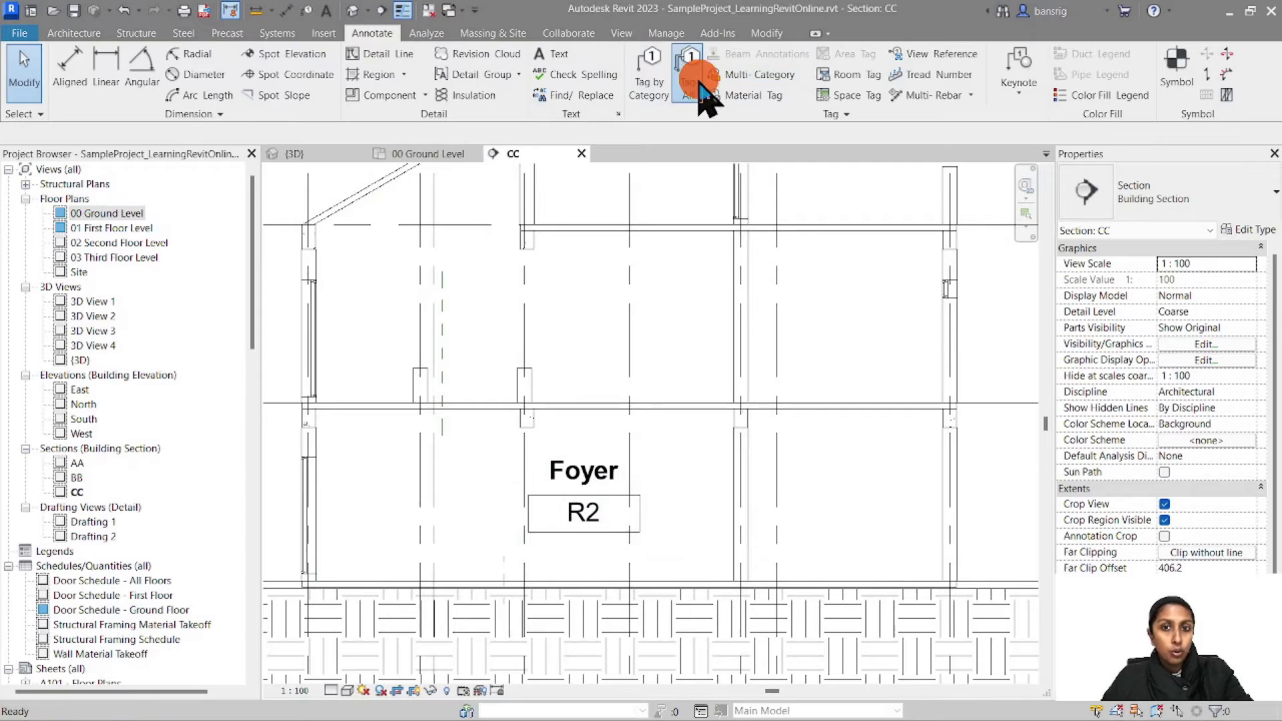
click(654, 286)
click(681, 477)
scroll(574, 513, up, 1)
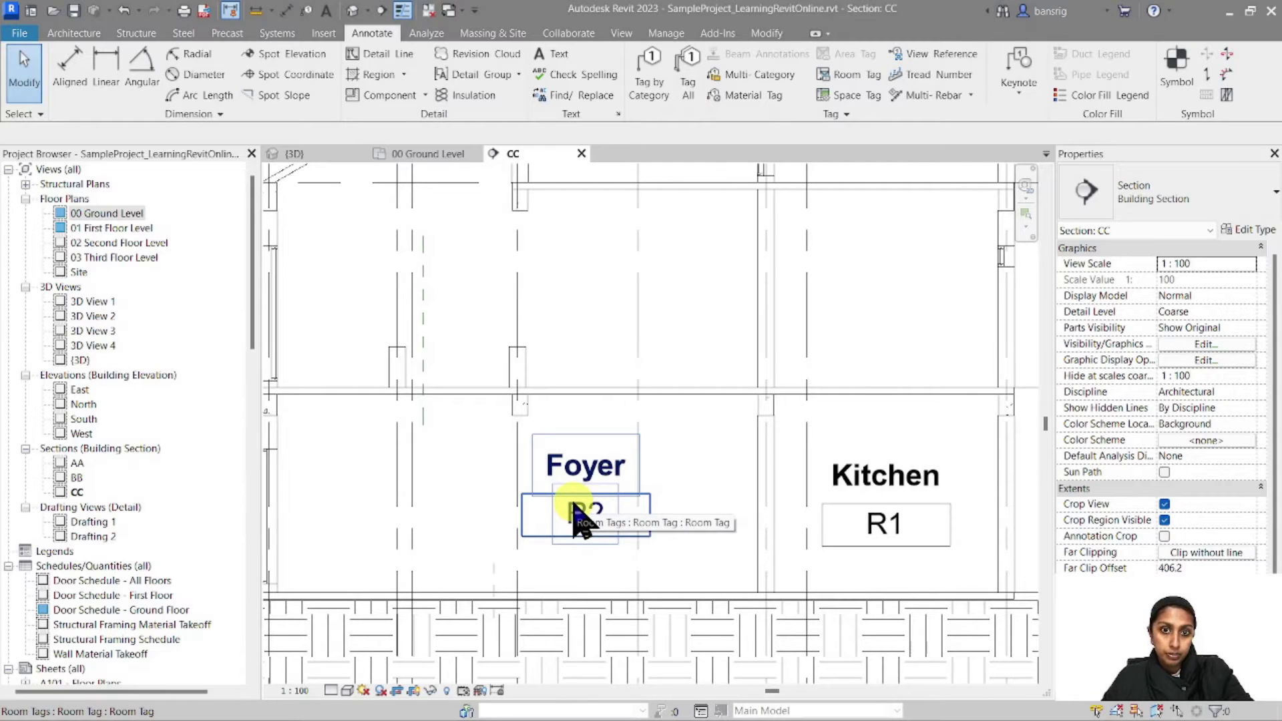
scroll(574, 513, down, 2)
click(550, 493)
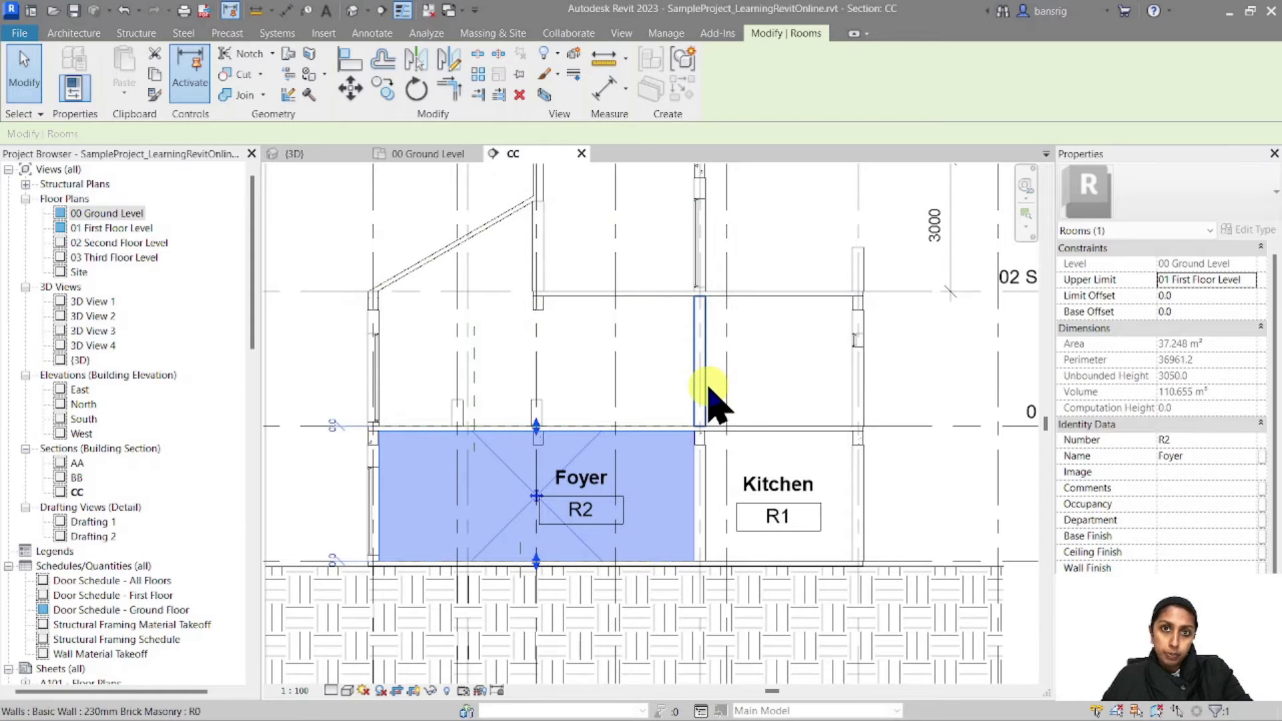
On the 01 First Floor Level plan, place an untagged room in the central stair hall with upper limit 02 Second Floor Level and limit offset 0.
double_click(100, 228)
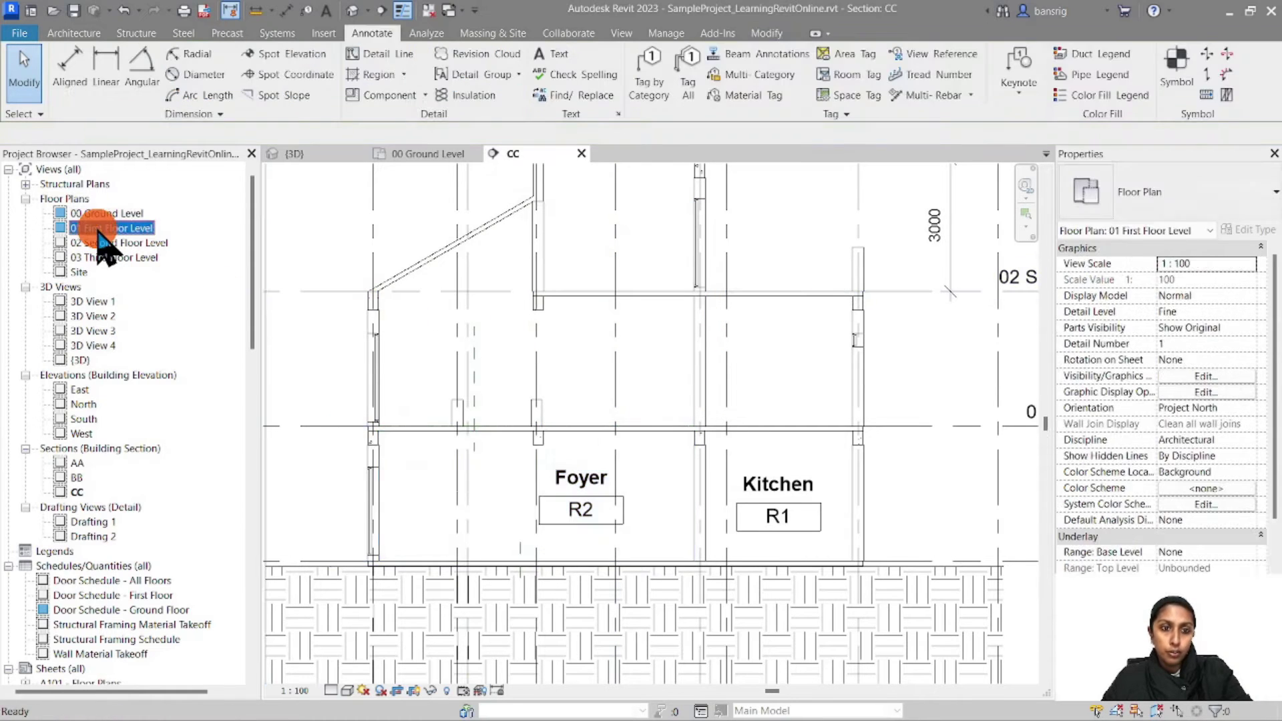
scroll(632, 460, up, 2)
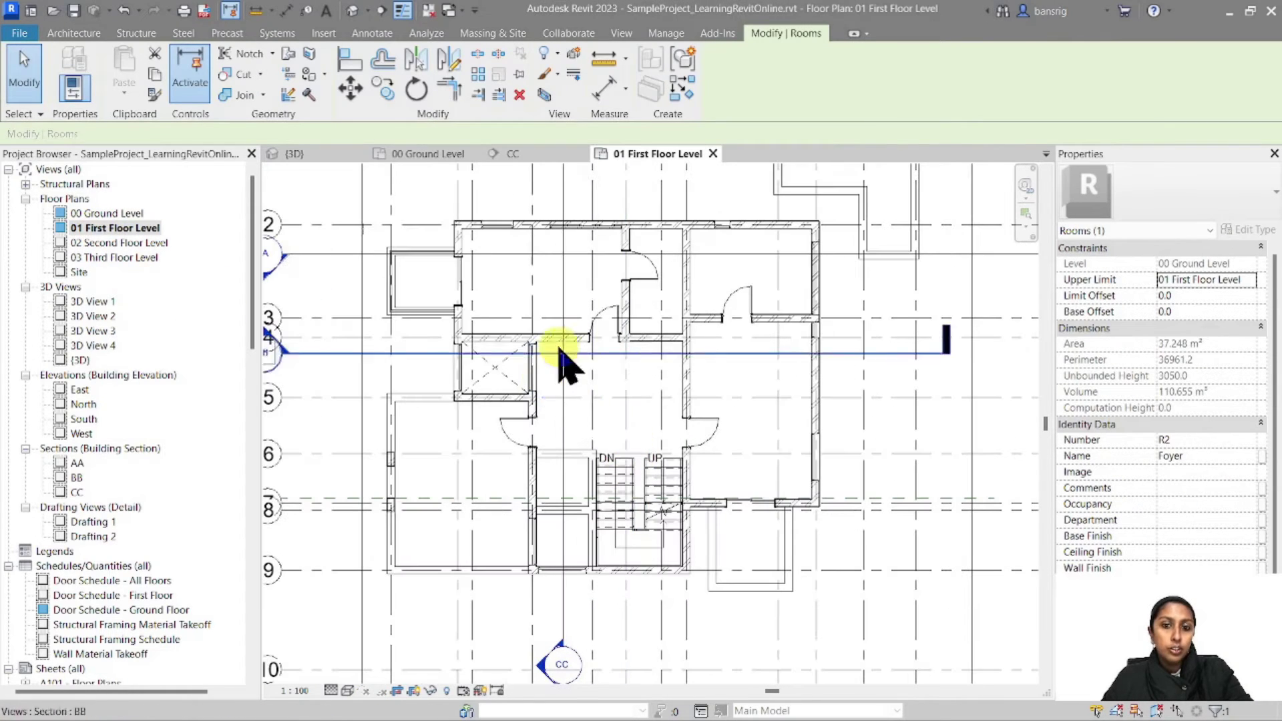
click(77, 33)
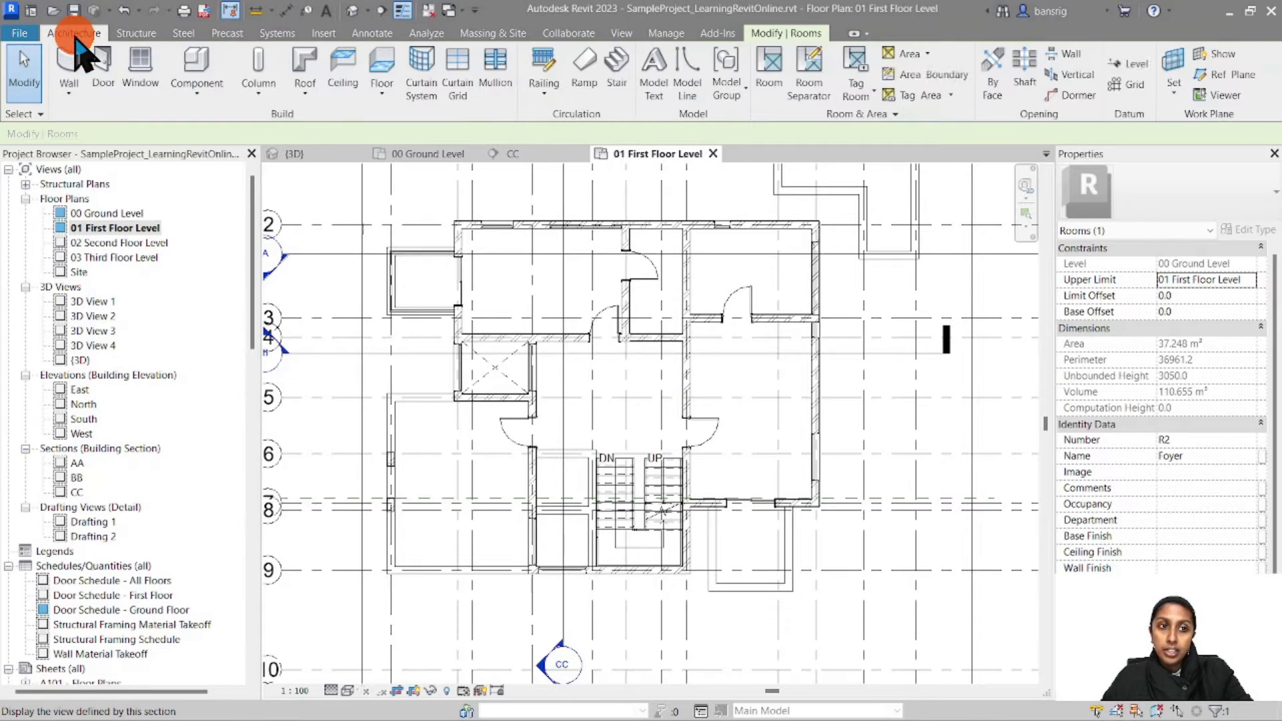
click(767, 69)
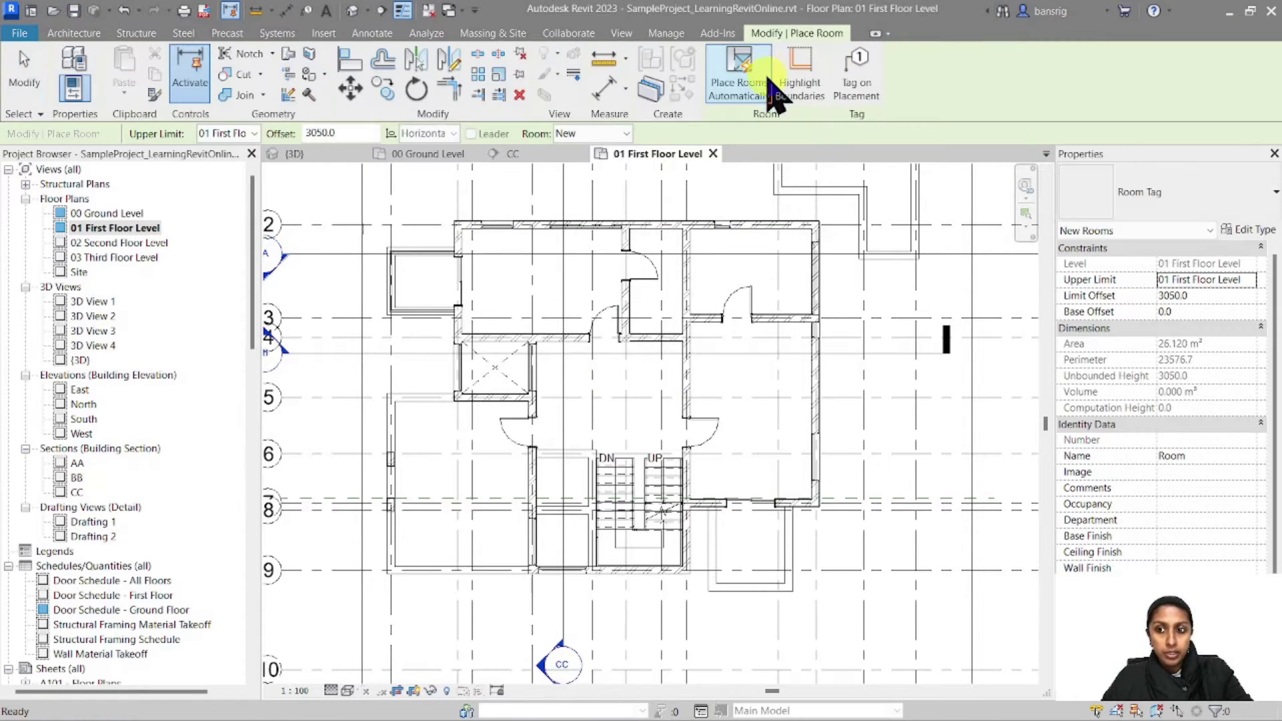
click(1248, 280)
click(1228, 314)
click(1221, 295)
text(0)
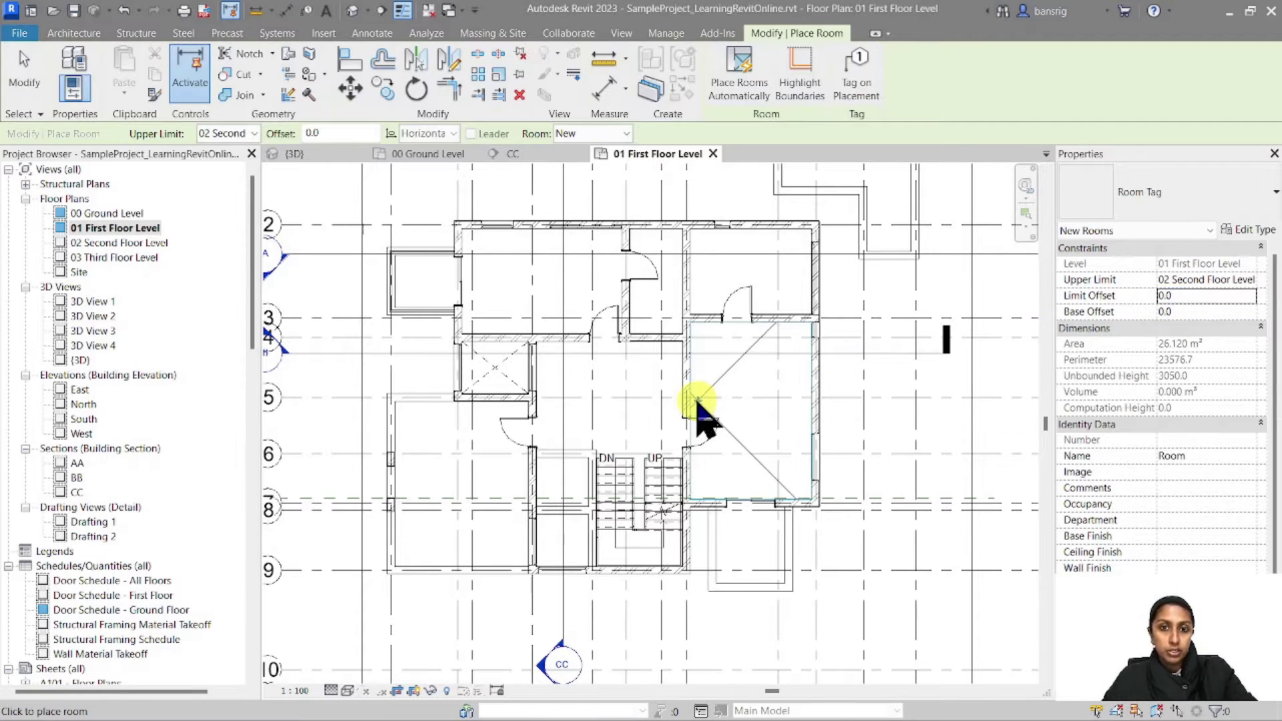
click(608, 399)
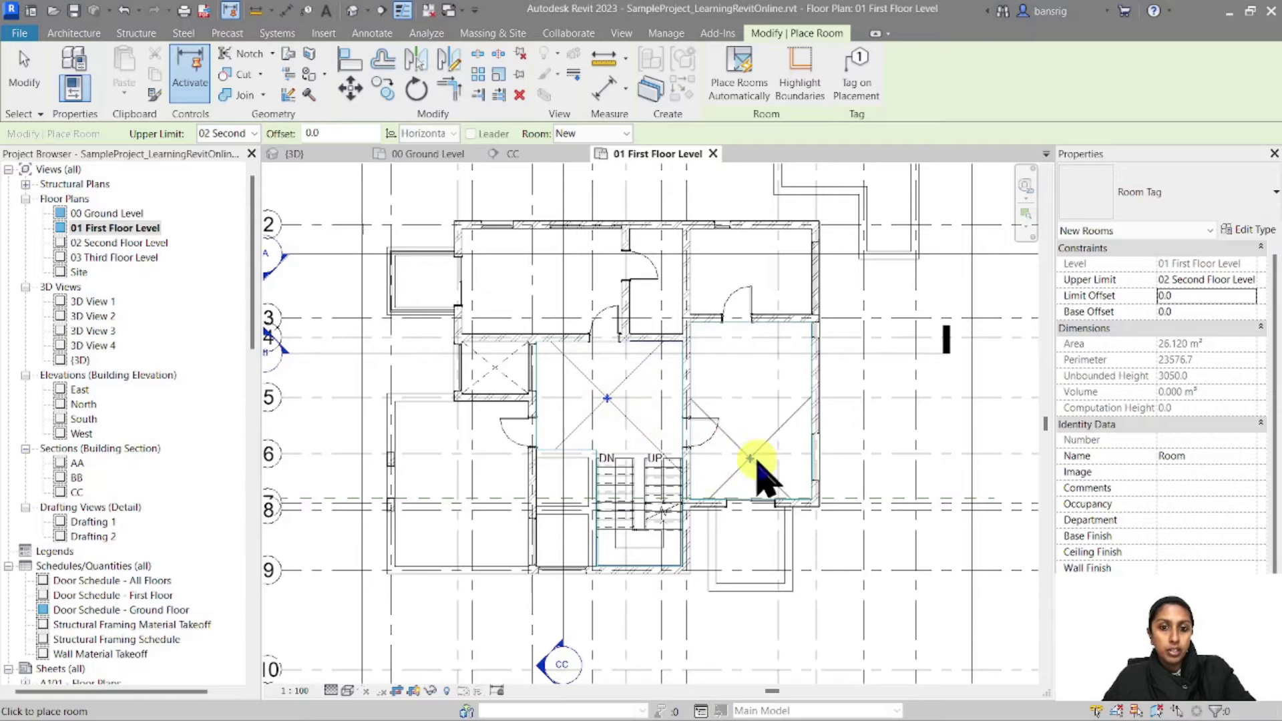
key(Escape)
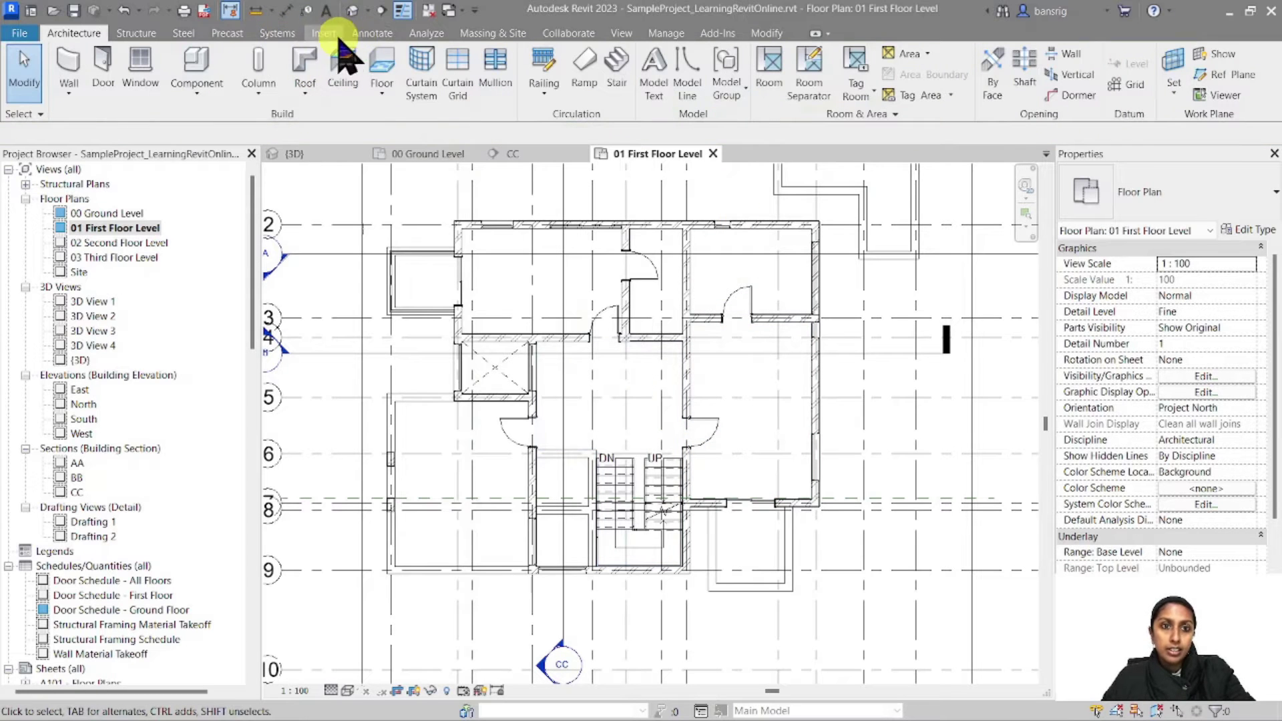
Tag all untagged rooms on the first floor plan using Tag All with the Room Tags category.
click(353, 34)
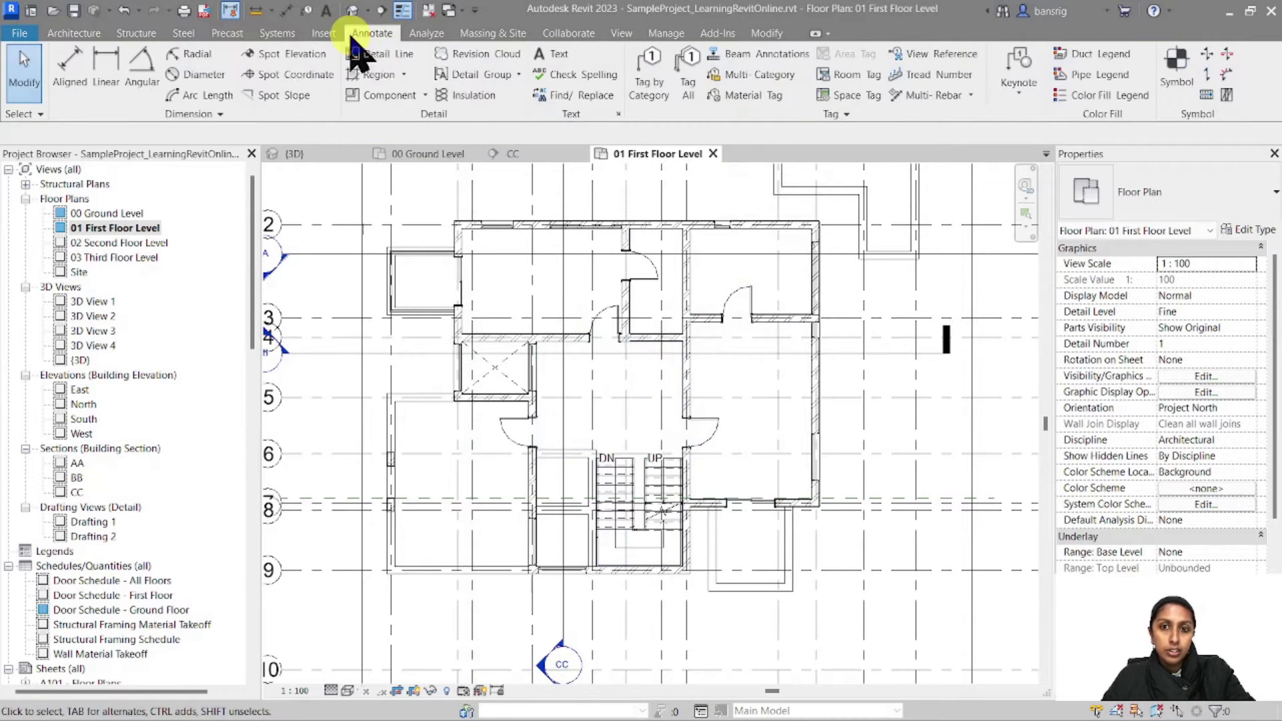
click(687, 87)
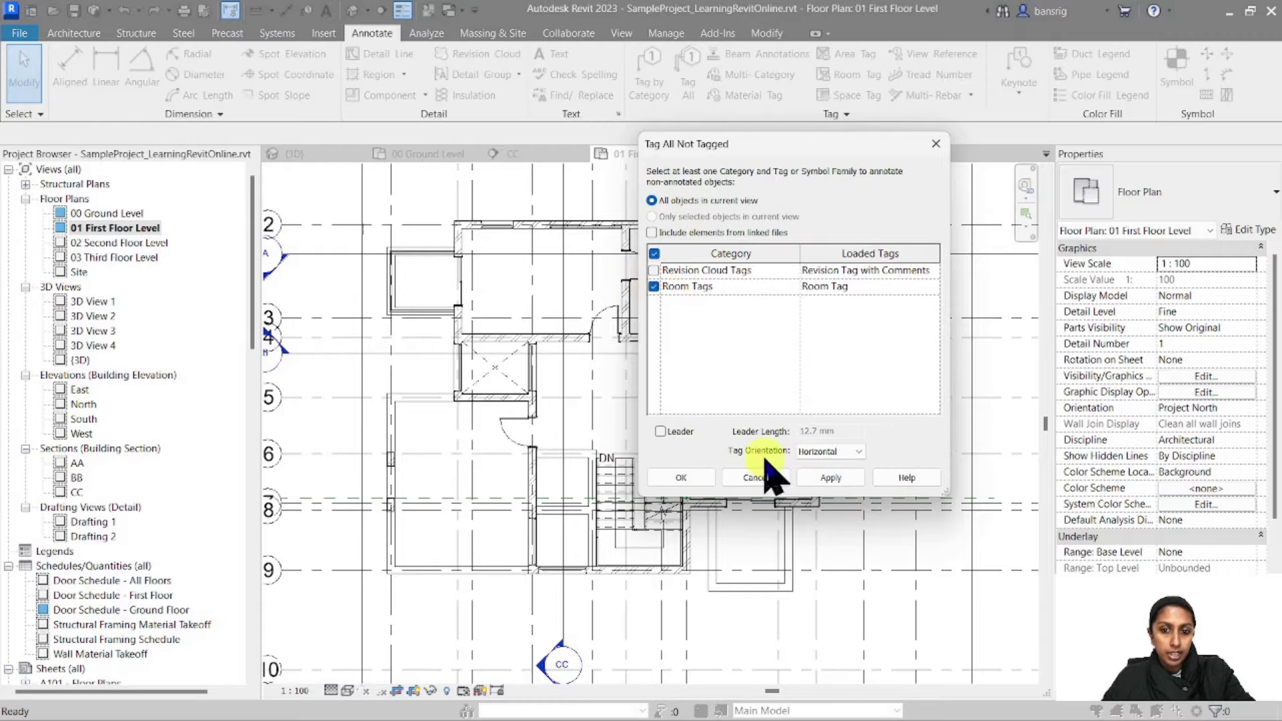
click(681, 477)
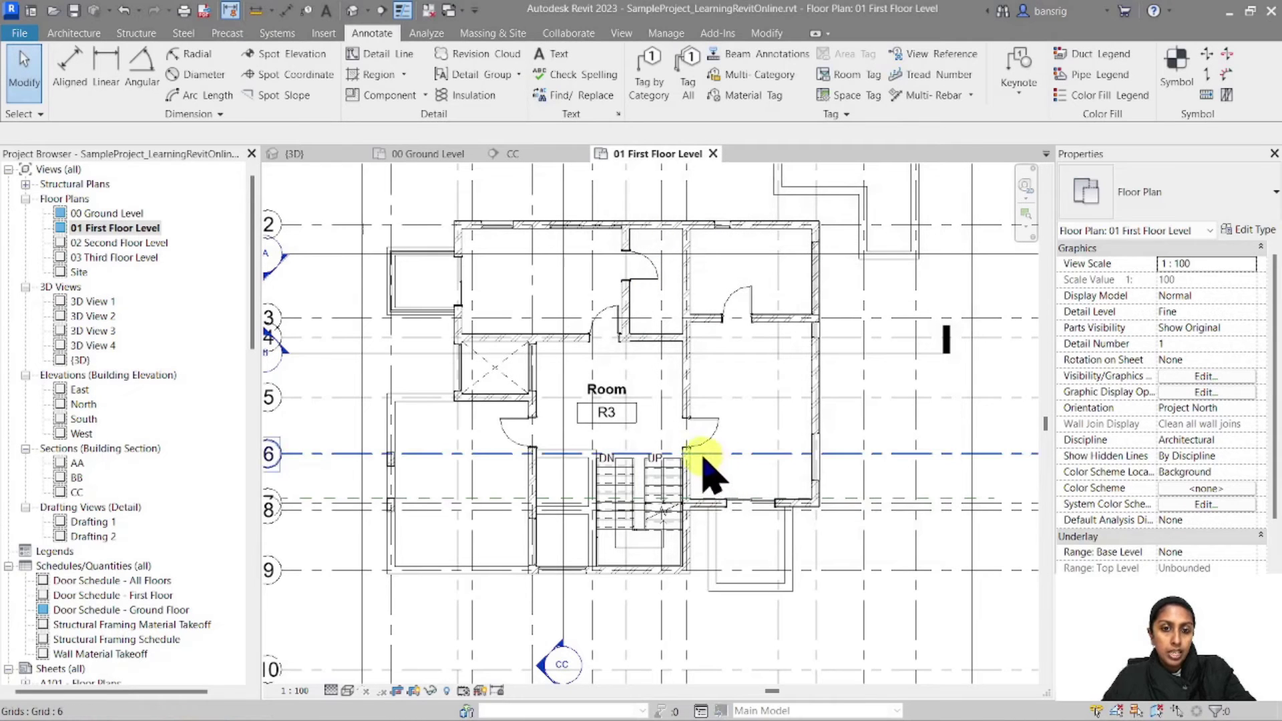
In section CC, raise the first-floor hall room's upper limit above the sloped roof, to a limit offset of about 2384.
double_click(546, 668)
click(572, 380)
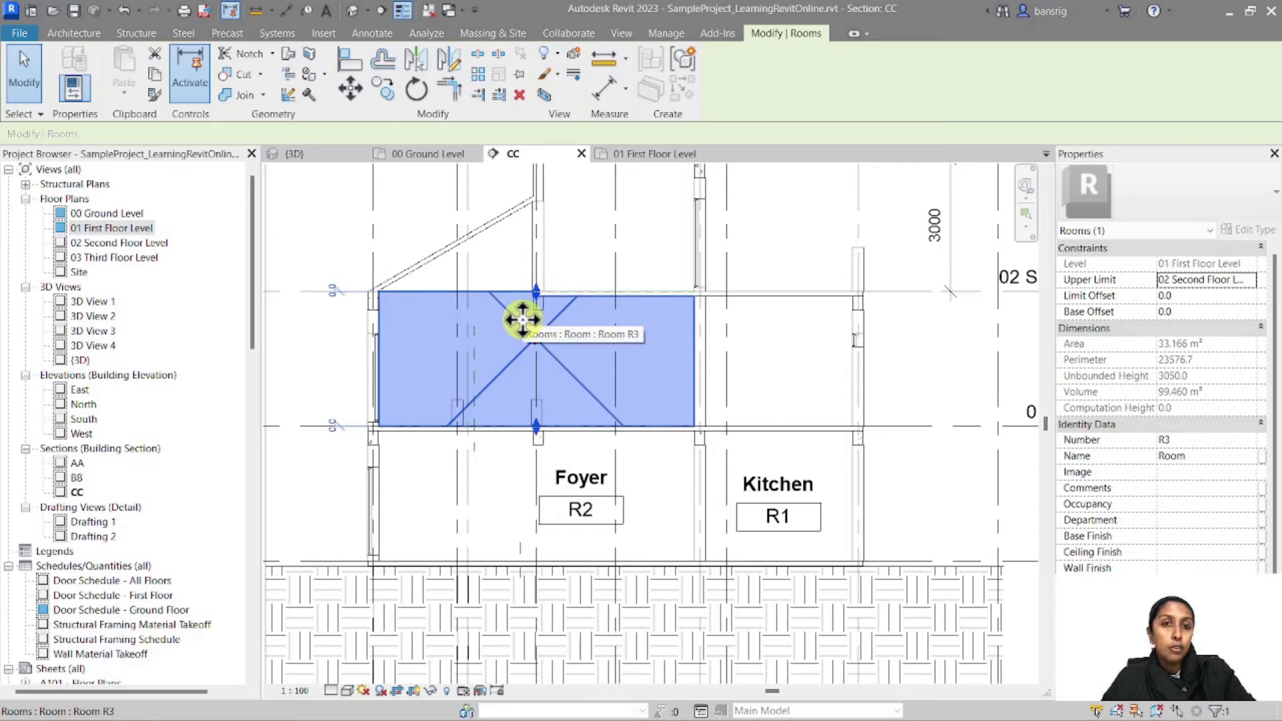
middle_drag(518, 322, 579, 375)
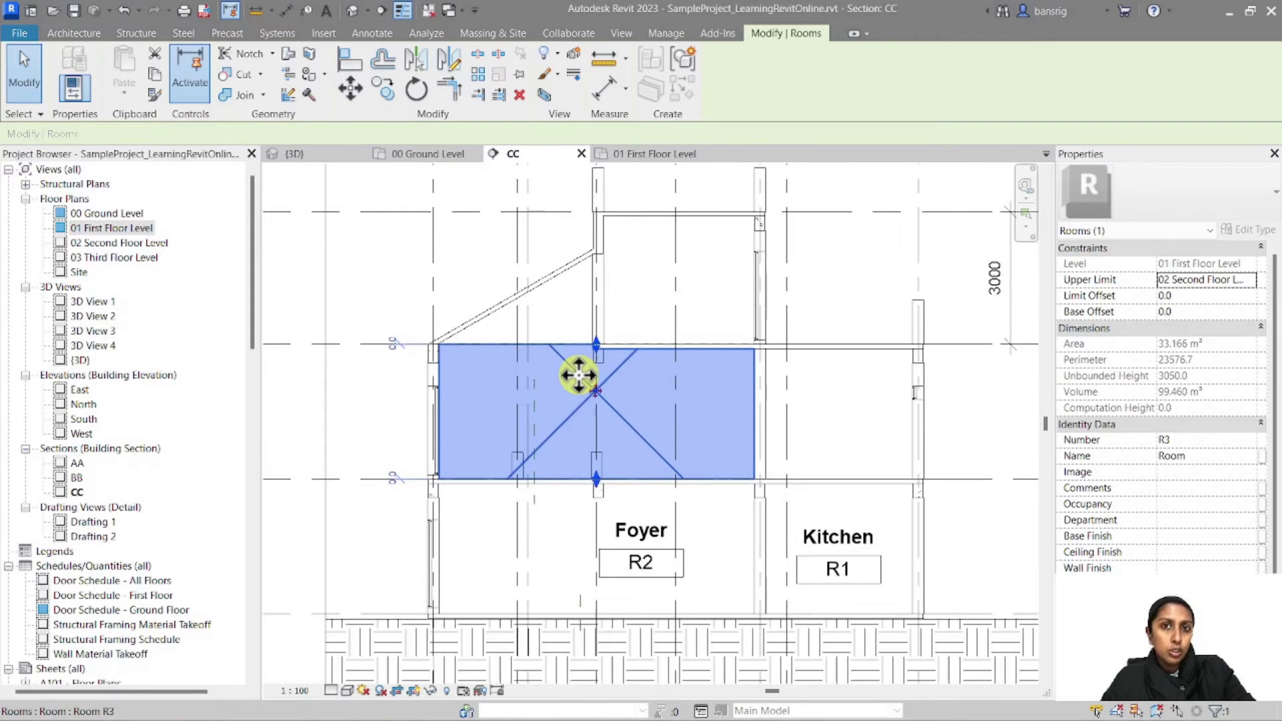
scroll(578, 375, up, 5)
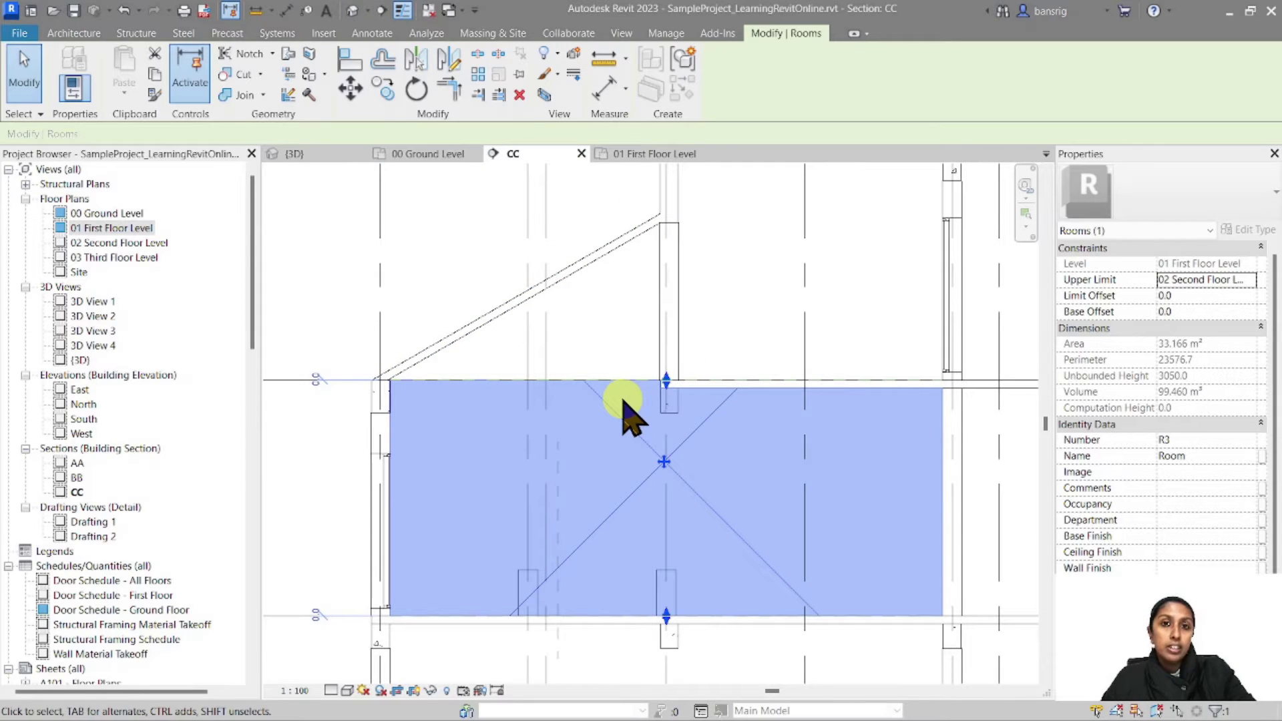
drag(665, 380, 668, 238)
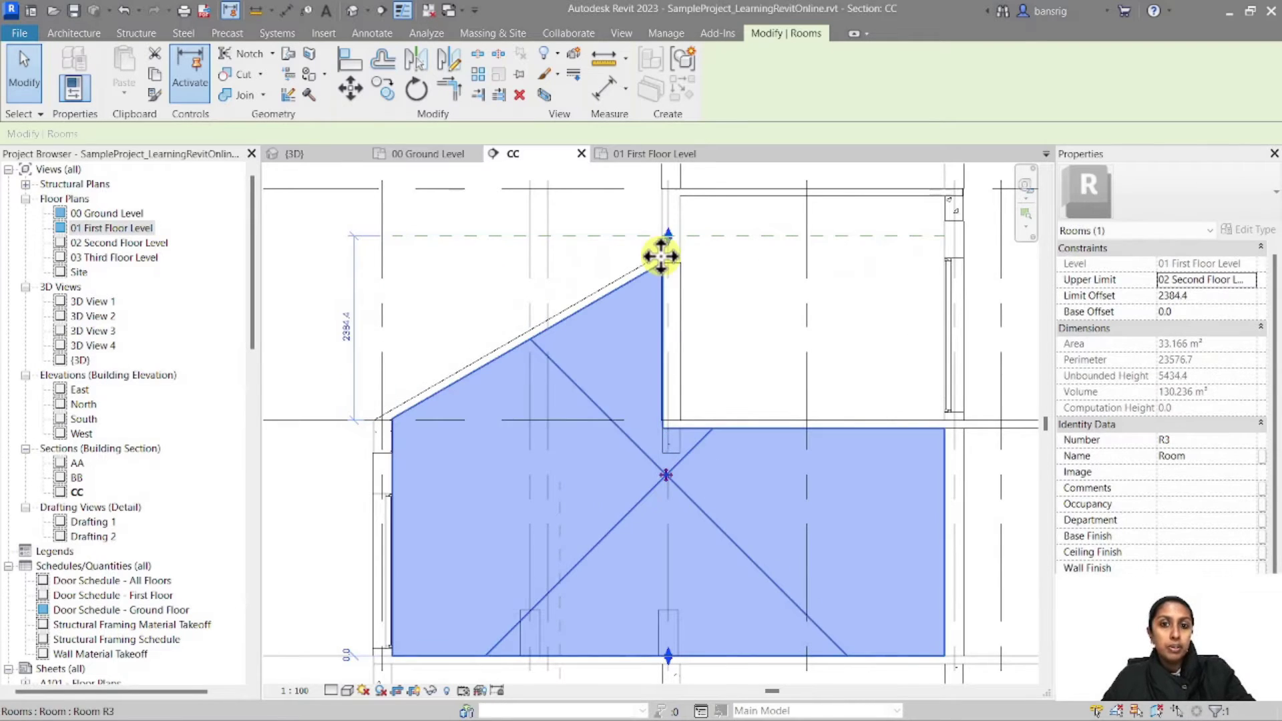
click(709, 293)
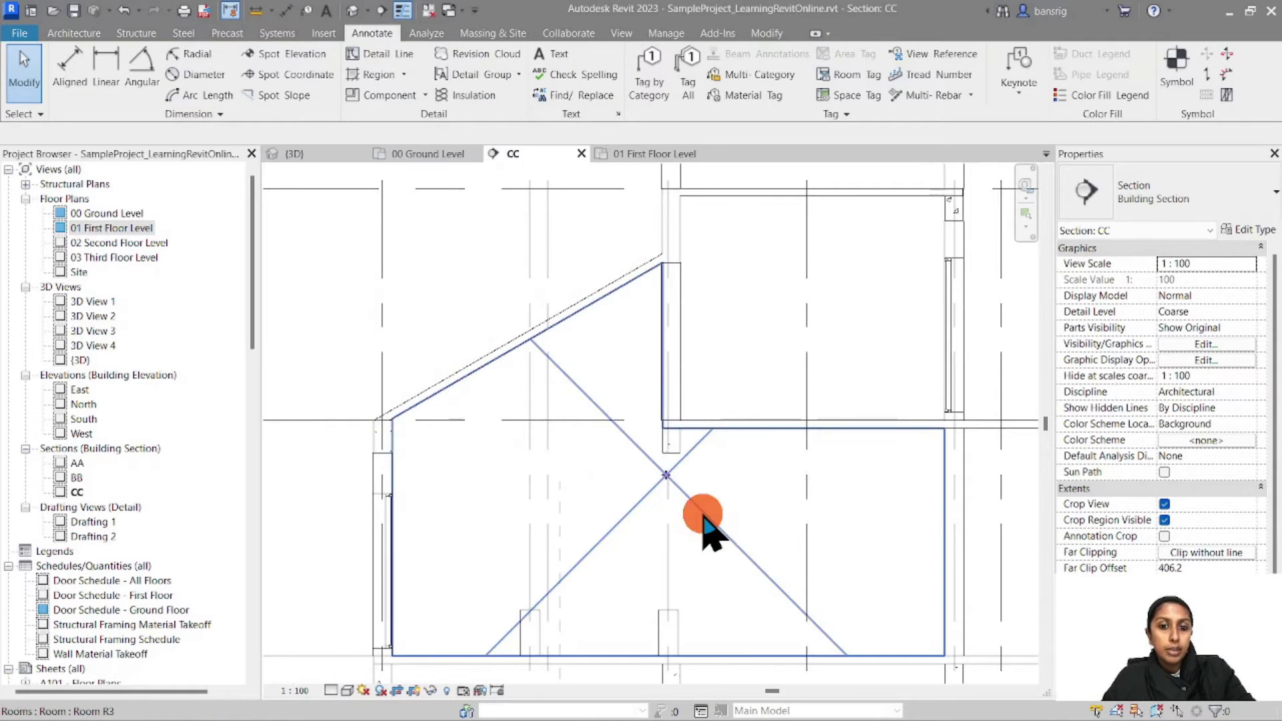
Examine how the sloped roof bounds the first-floor room and check the Room Bounding setting of the adjoining upper wall and floor slab.
click(703, 514)
scroll(674, 560, down, 1)
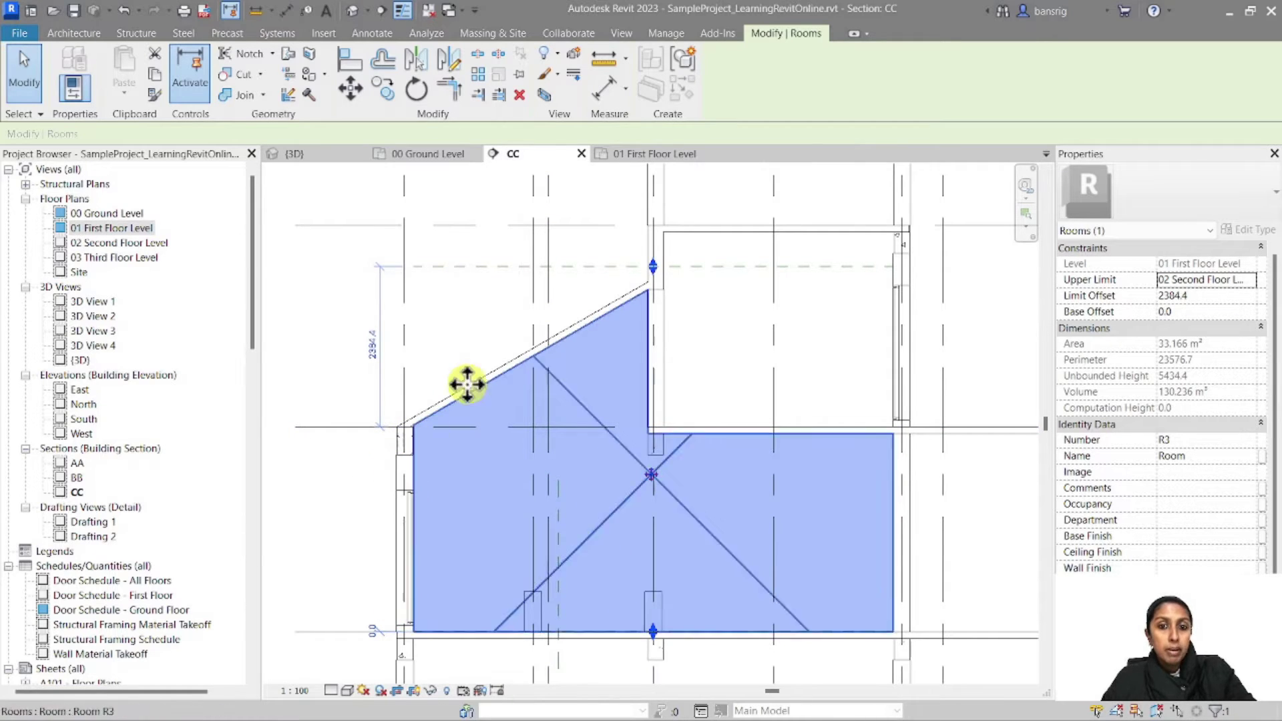
click(664, 350)
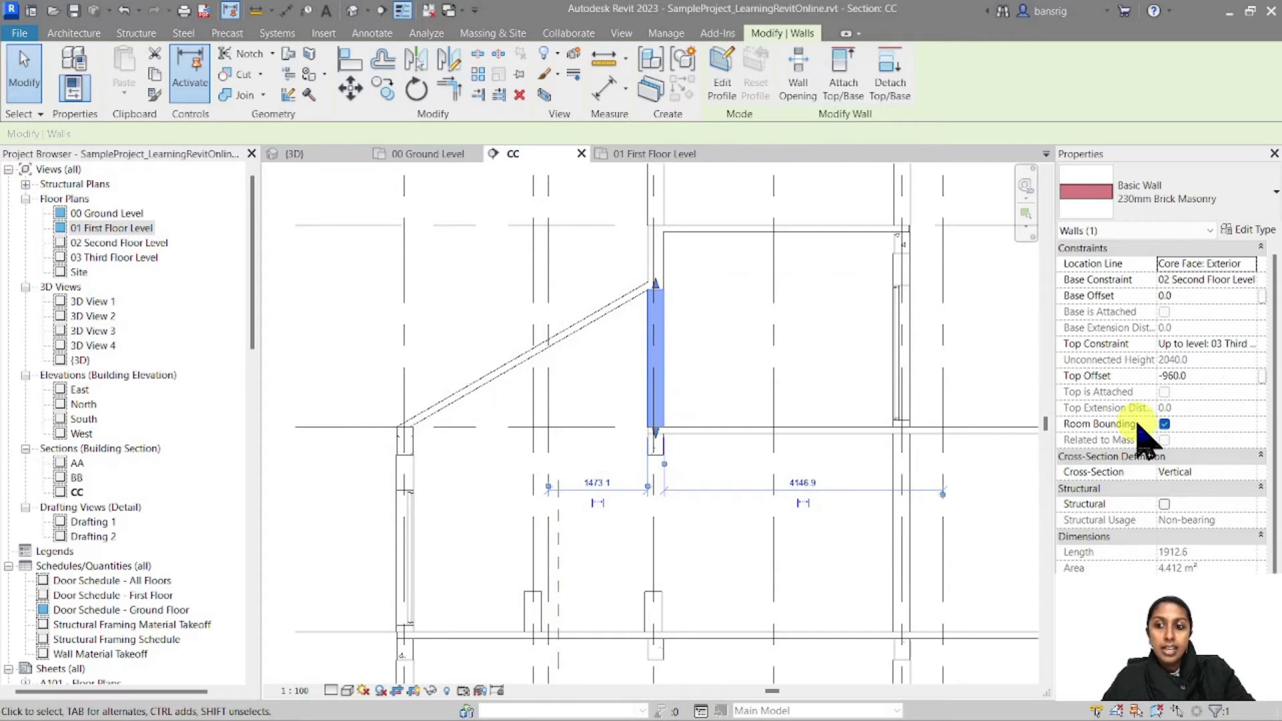
click(693, 430)
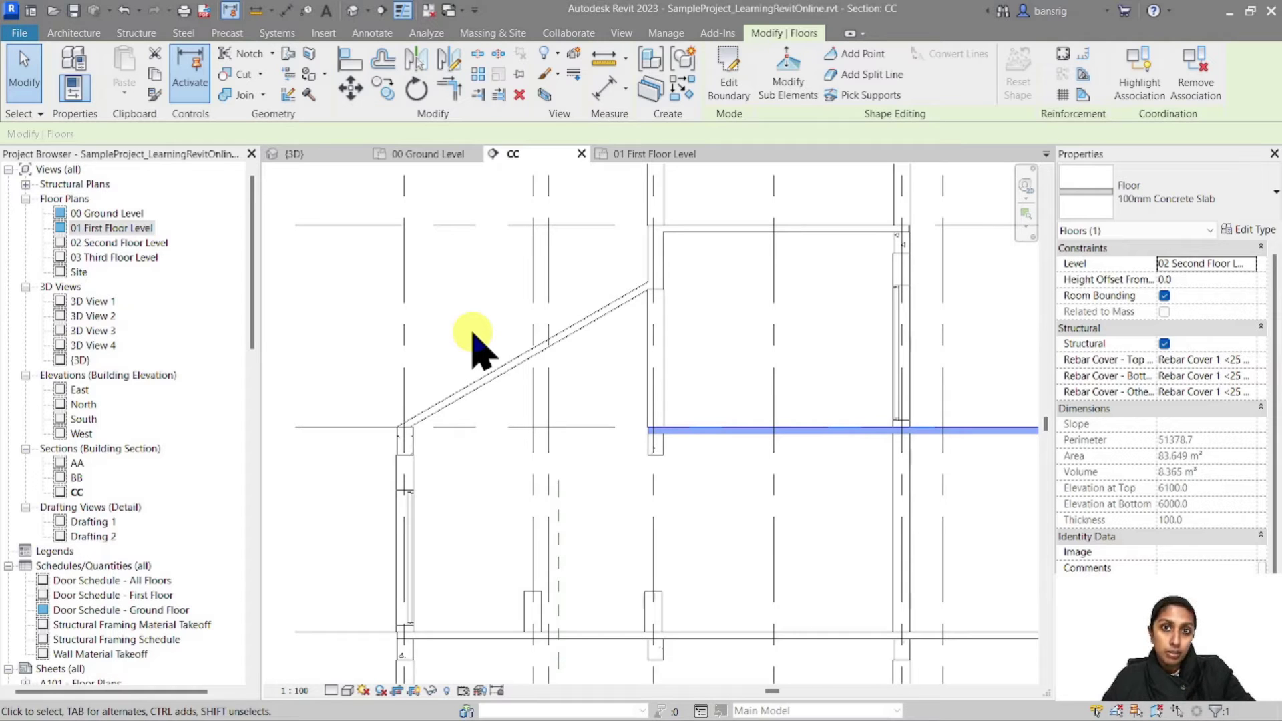
click(623, 214)
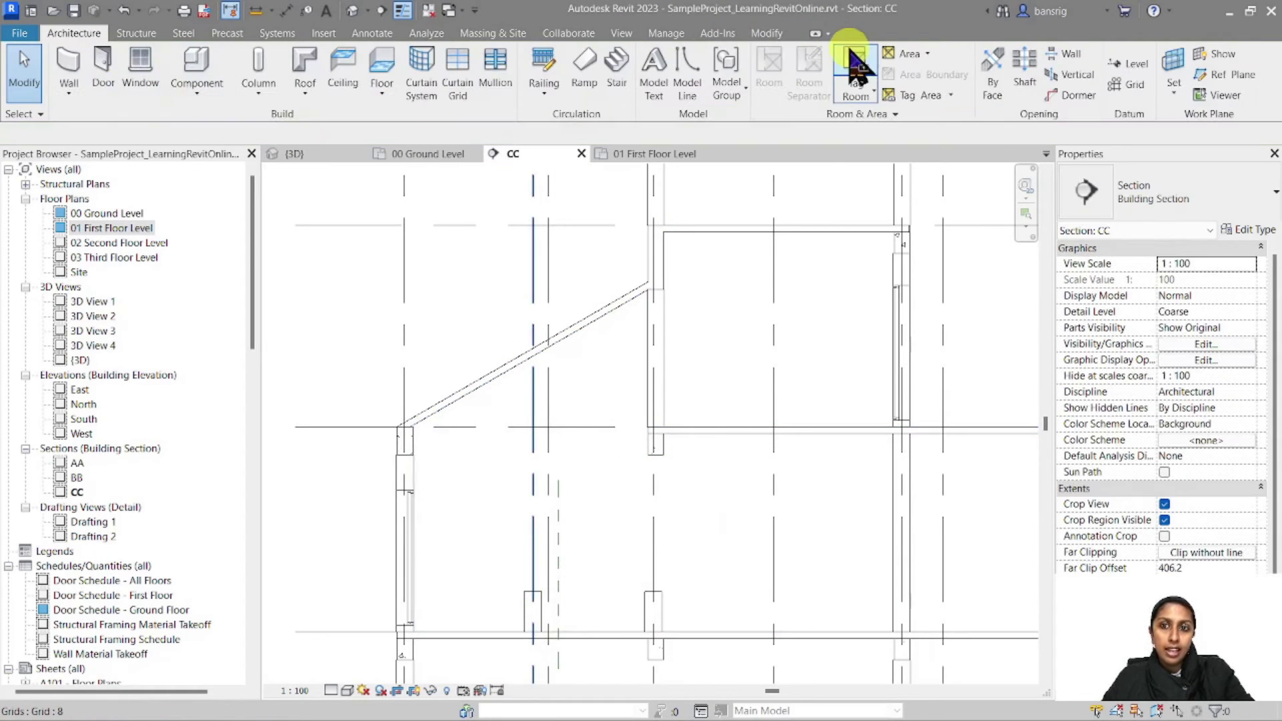
Place a room tag on the first-floor hall room in section CC.
click(858, 70)
click(650, 524)
key(Escape)
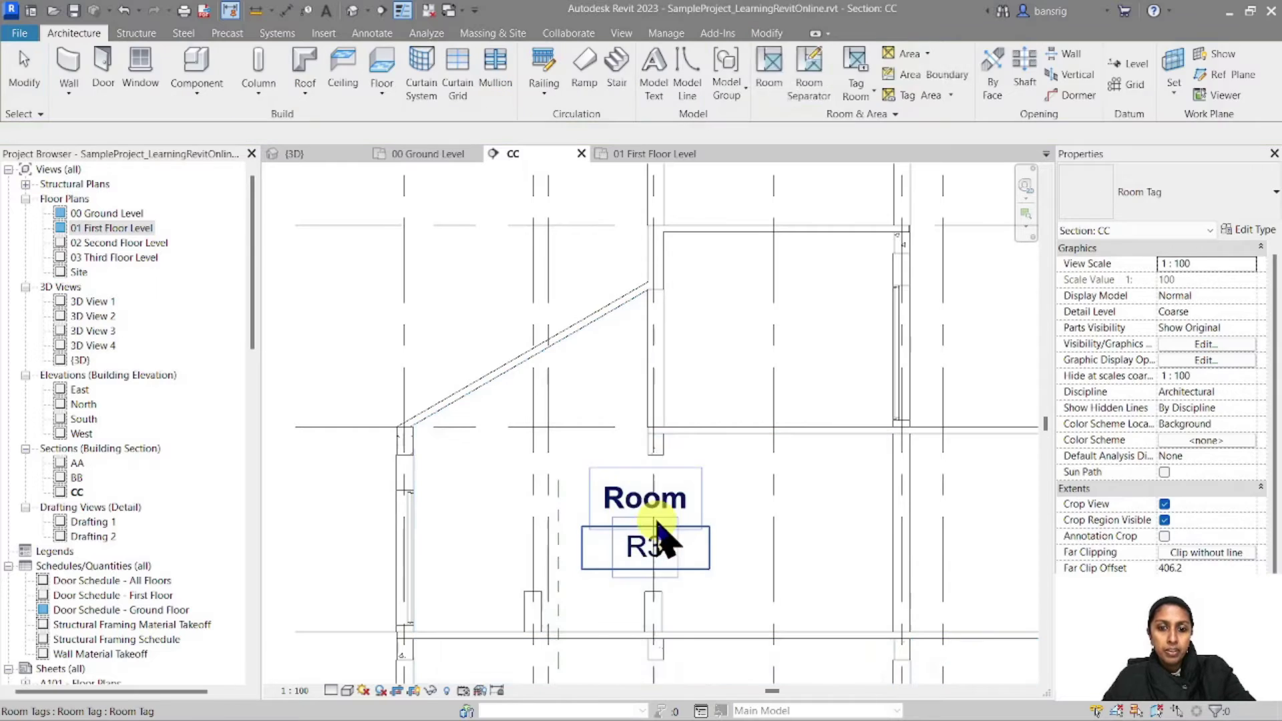
Rename the first-floor hall room to Foyer through its section tag.
click(658, 509)
click(664, 502)
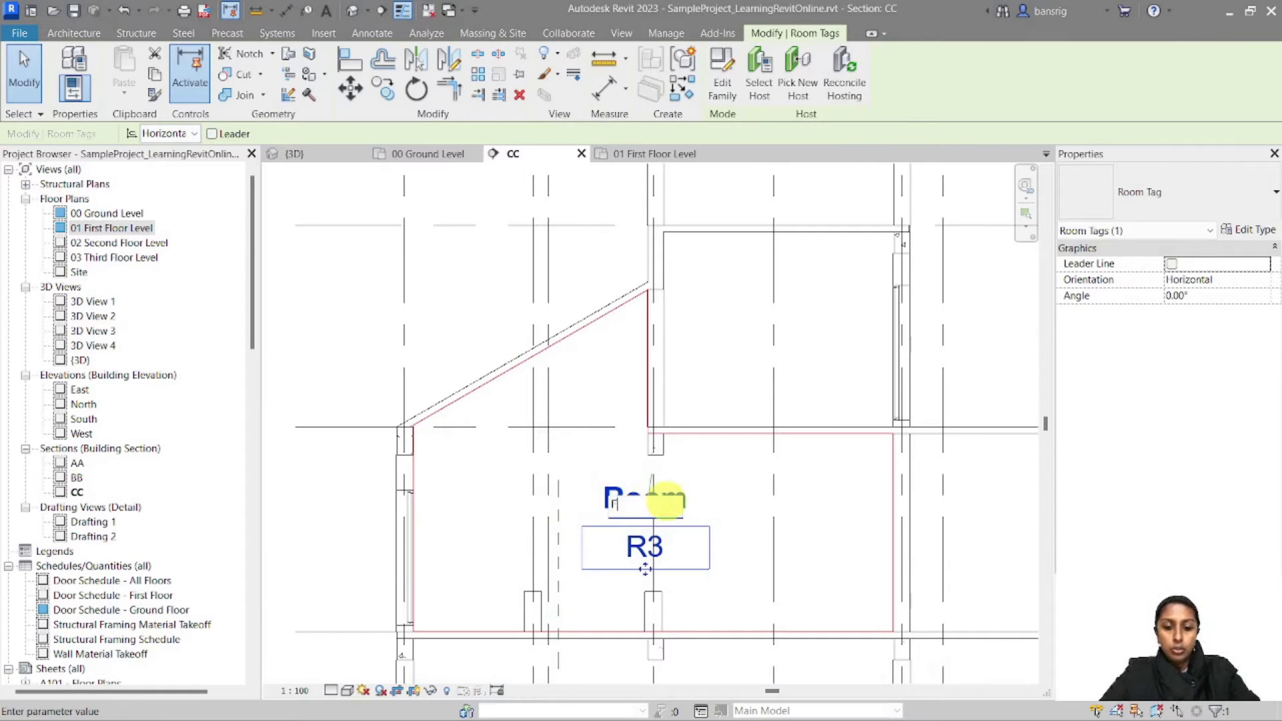
text(Foyer)
key(Return)
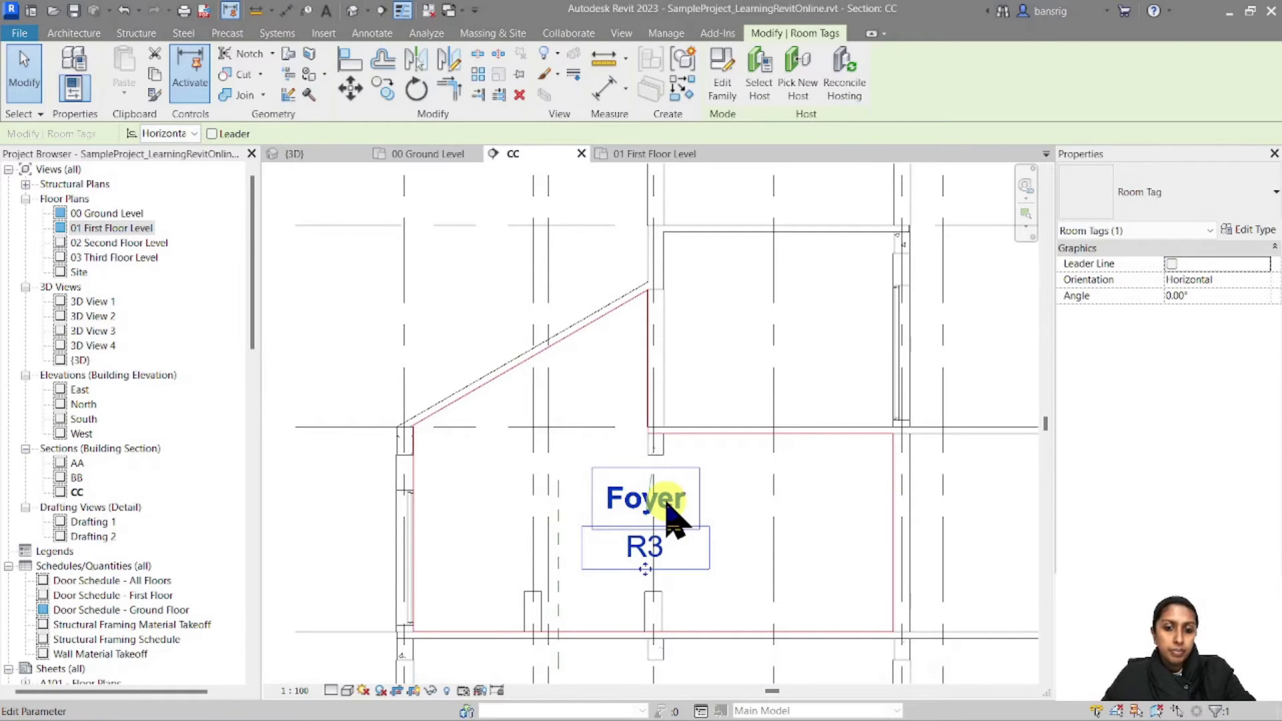
key(Escape)
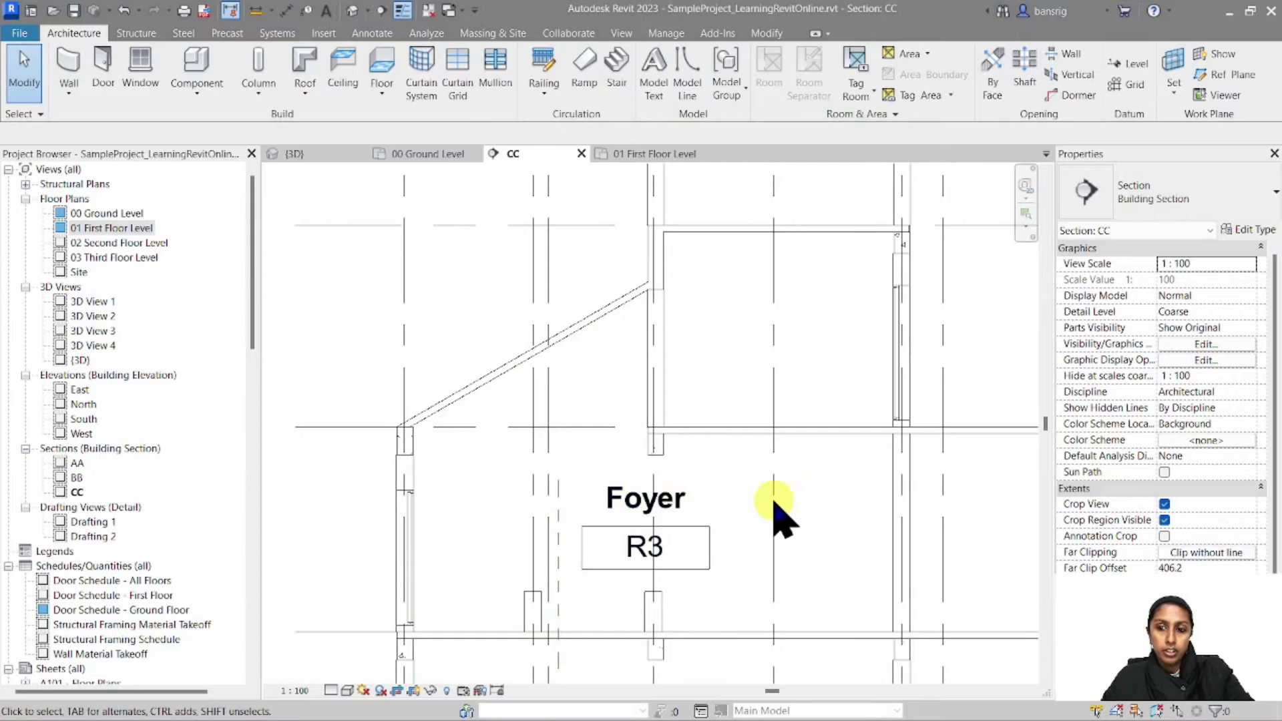
Select the first-floor Foyer and set the project's volume computations to Areas only (faster).
click(618, 438)
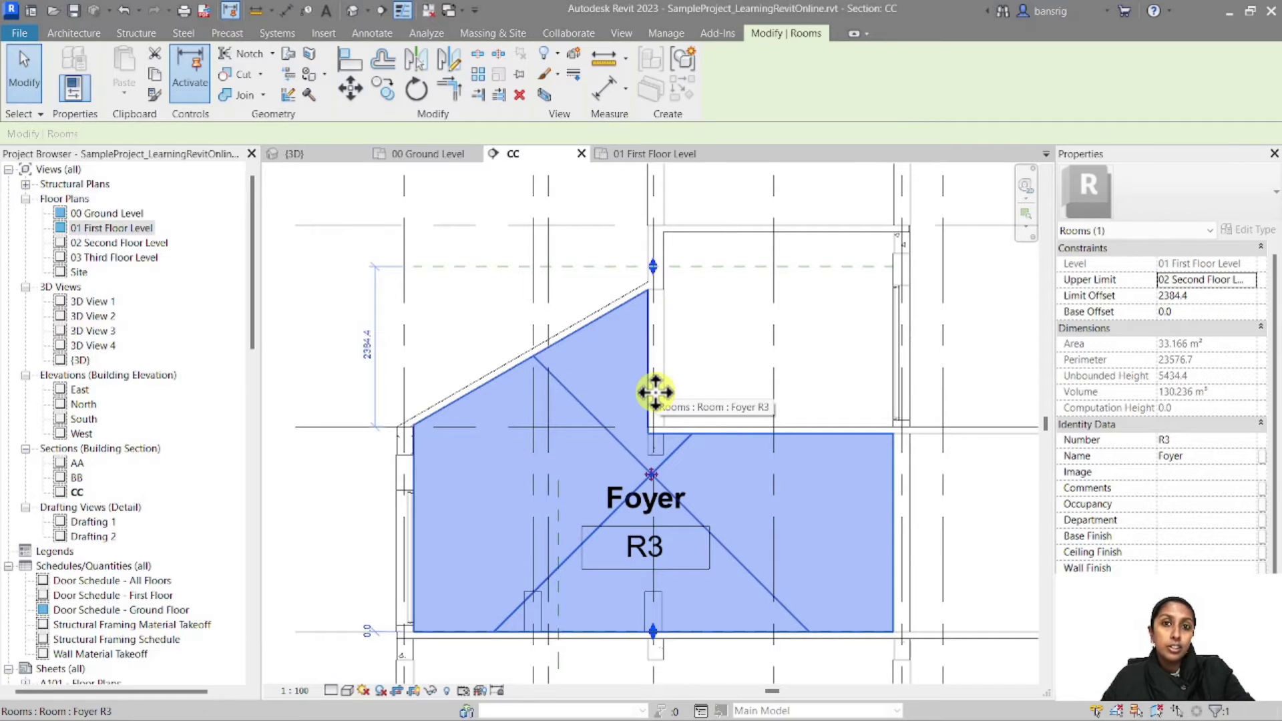
click(75, 32)
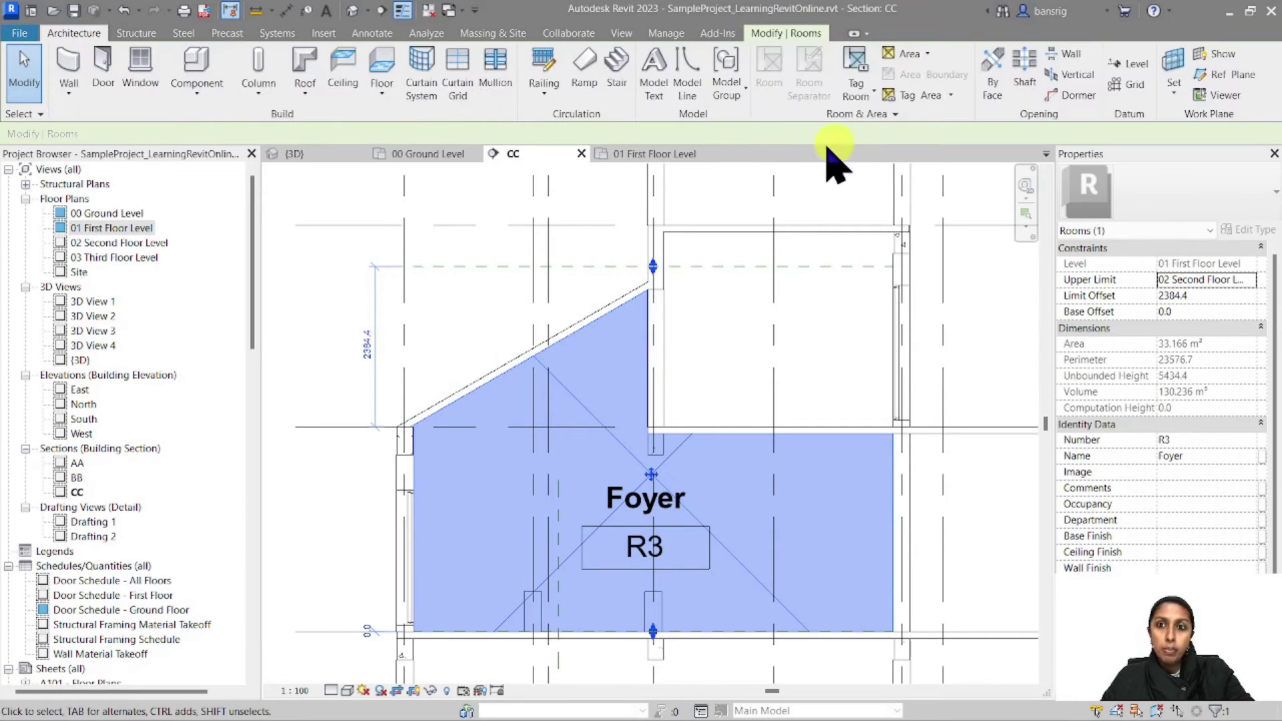
click(857, 117)
click(861, 154)
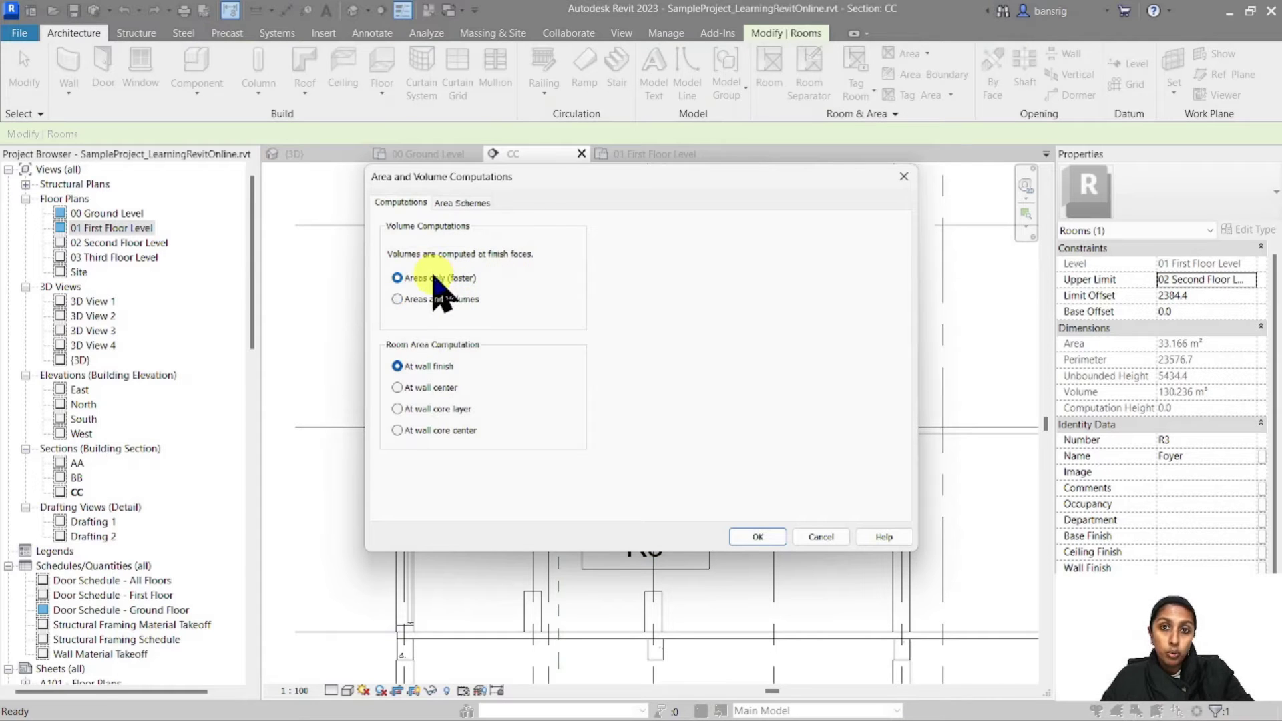
click(757, 538)
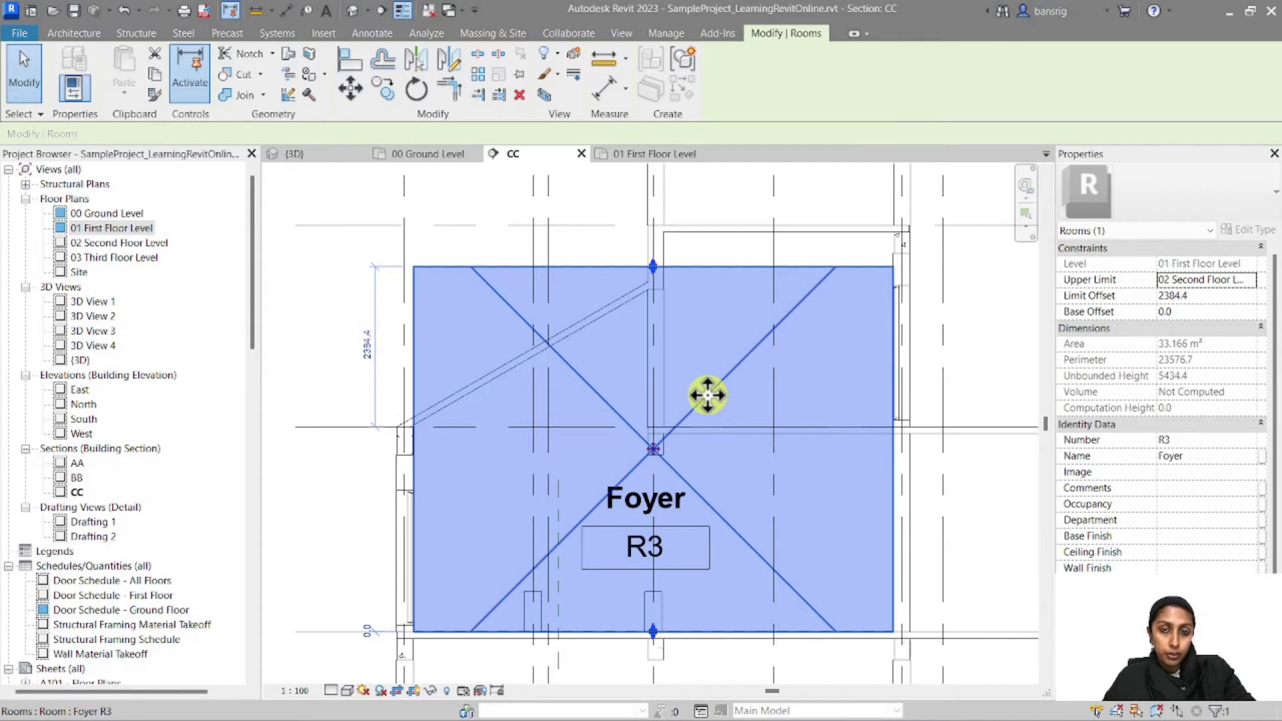
Set the project's volume computations to Areas and Volumes and reselect the first-floor Foyer in section CC.
click(67, 33)
click(875, 113)
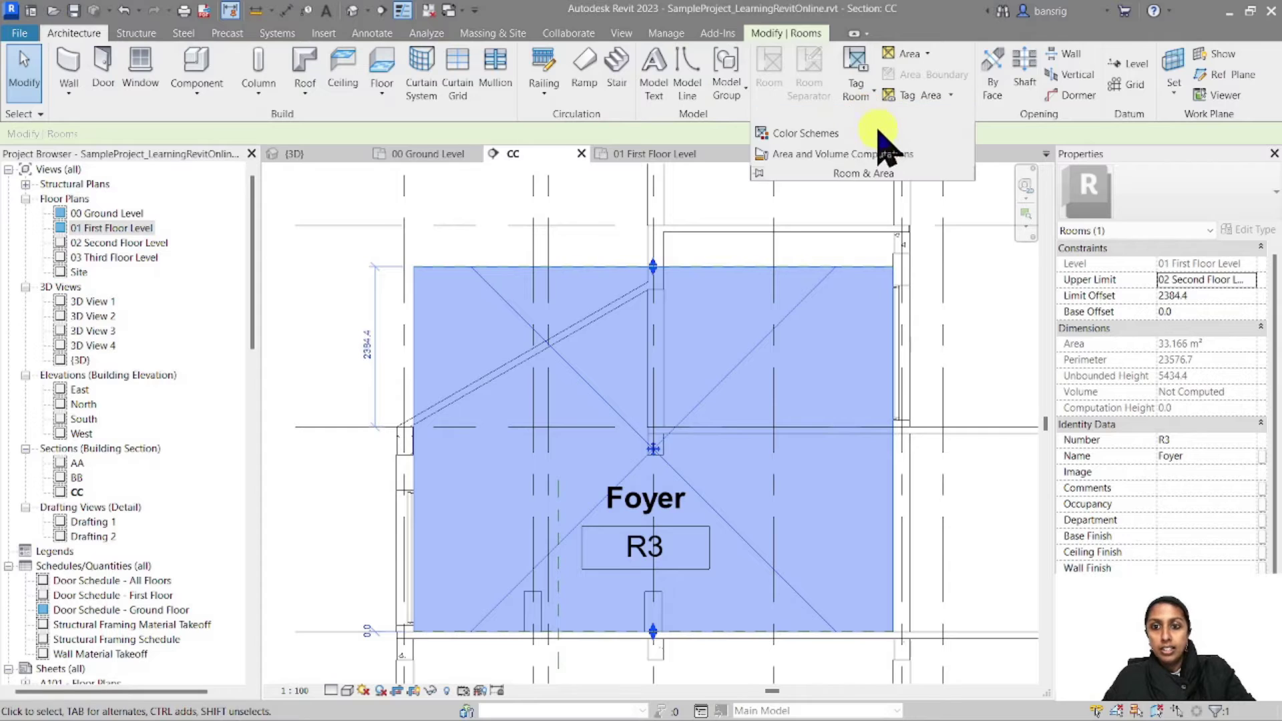
click(864, 154)
click(438, 299)
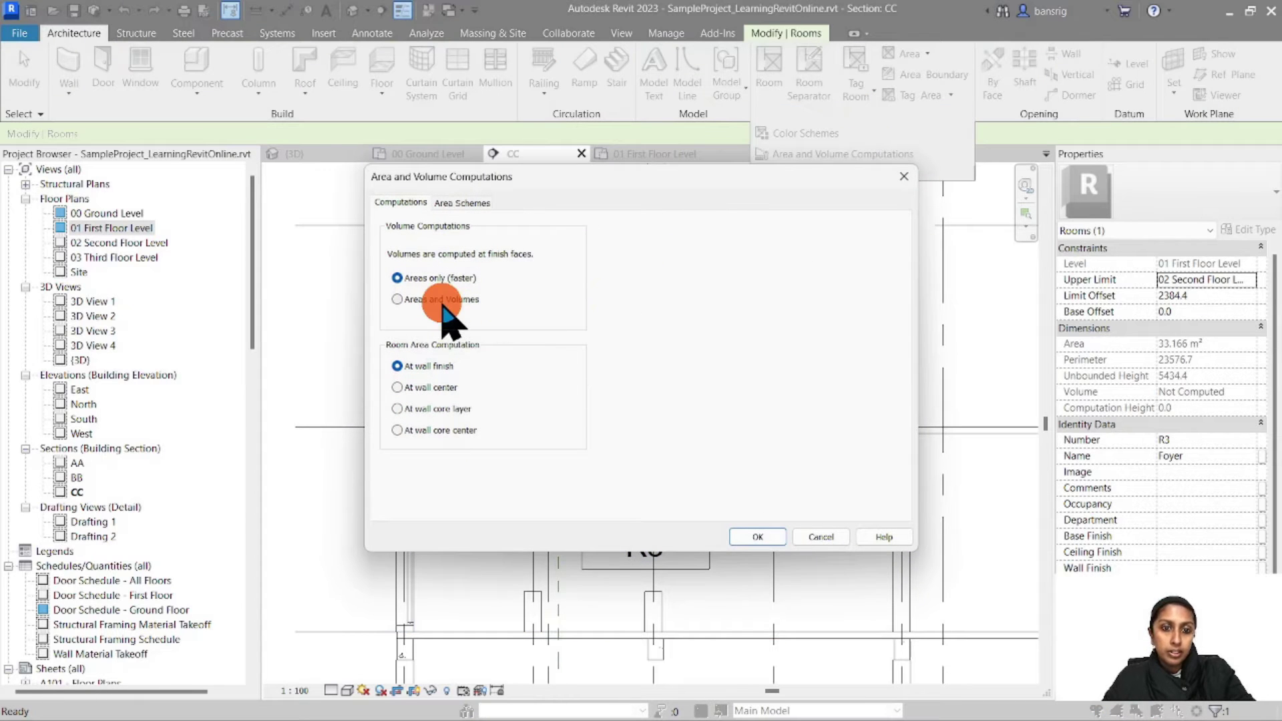
click(756, 536)
click(435, 409)
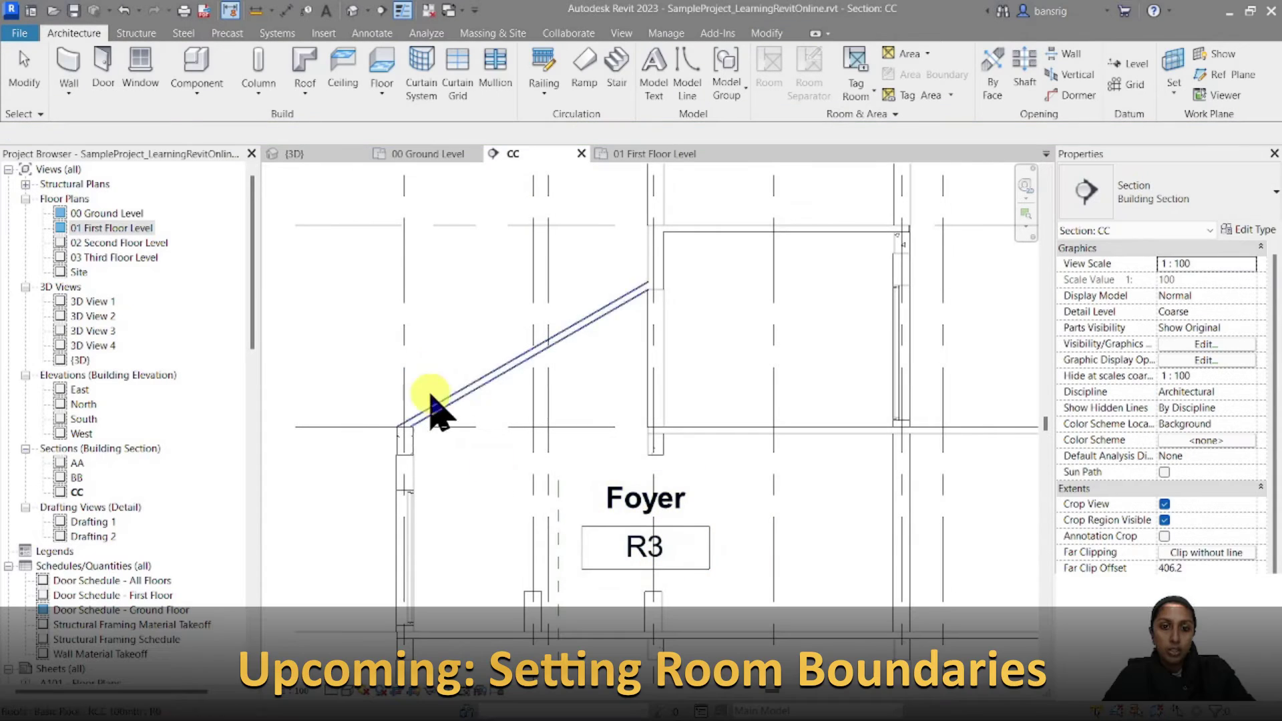
click(632, 492)
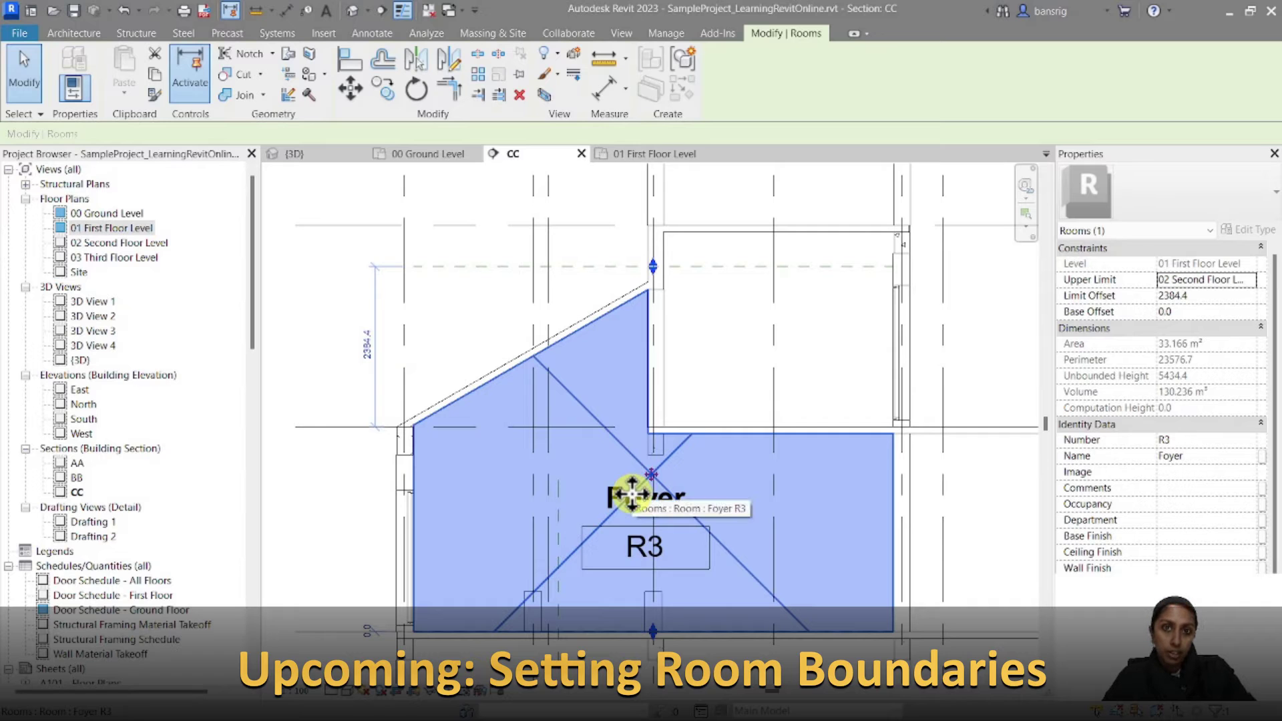
Open the 00 Ground Level plan, select the Kitchen room and examine where its boundary meets the wall at the corner.
double_click(103, 212)
scroll(568, 341, up, 5)
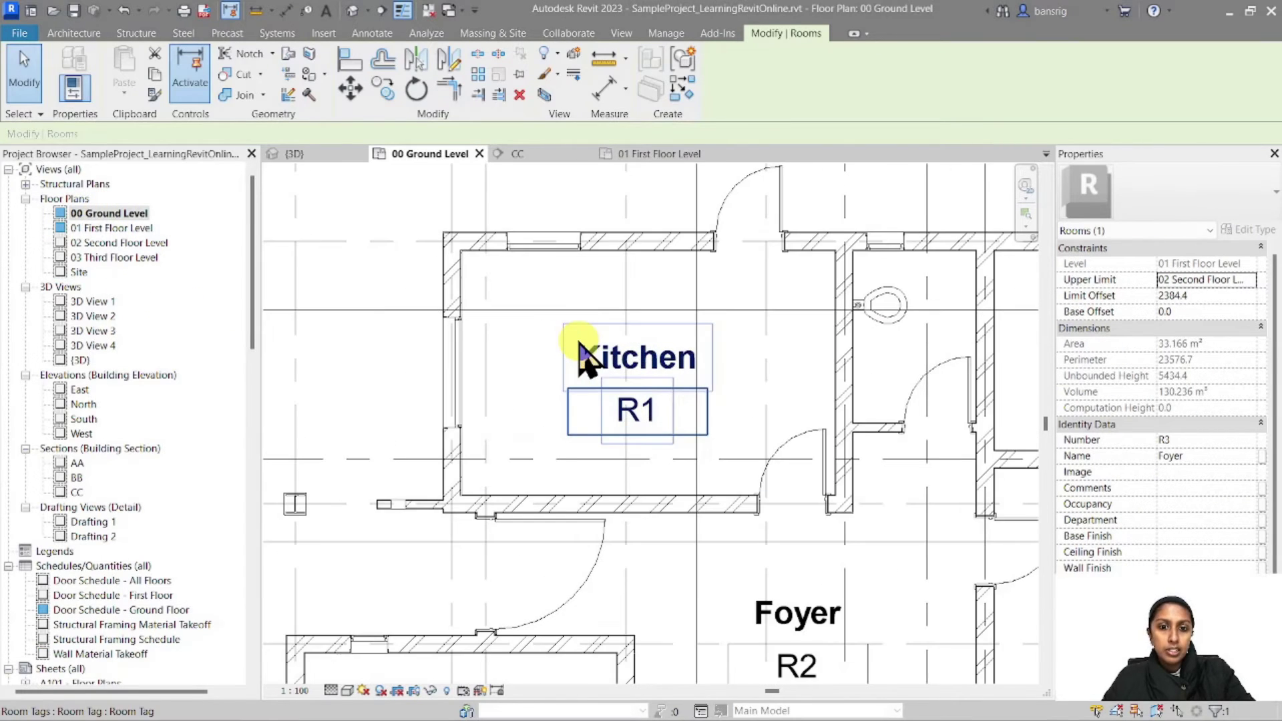
click(580, 357)
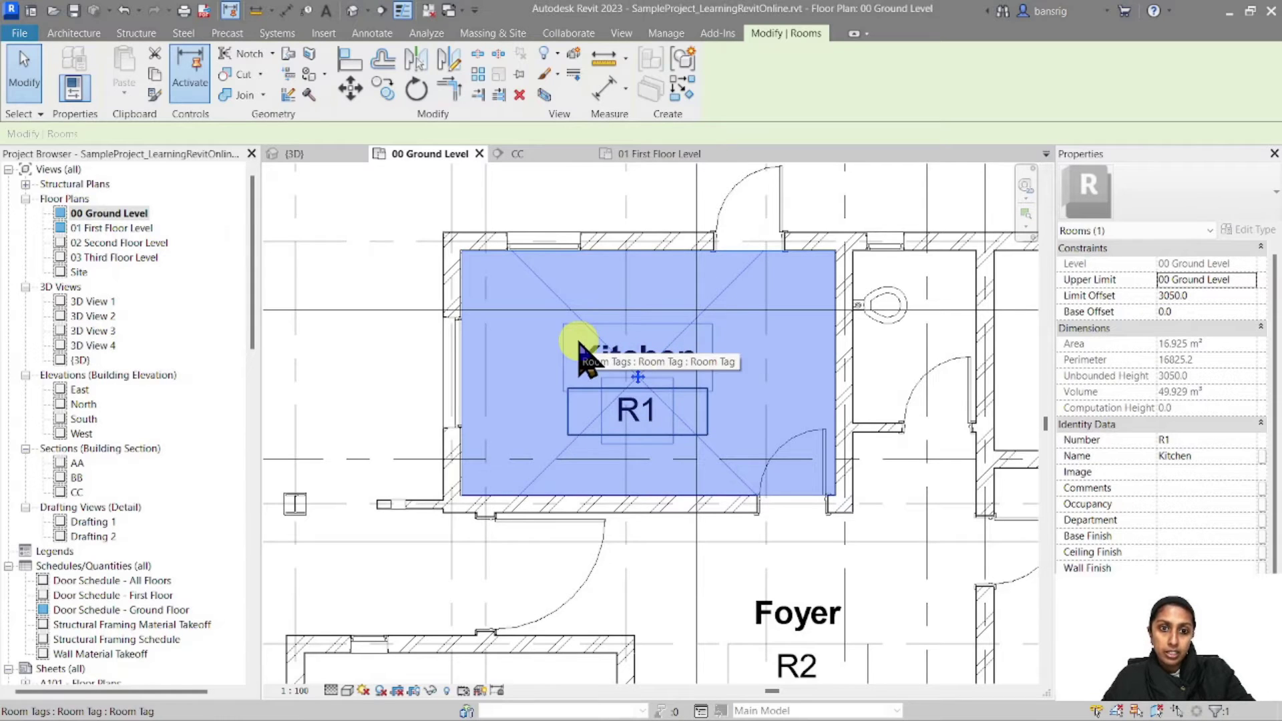
scroll(564, 314, up, 2)
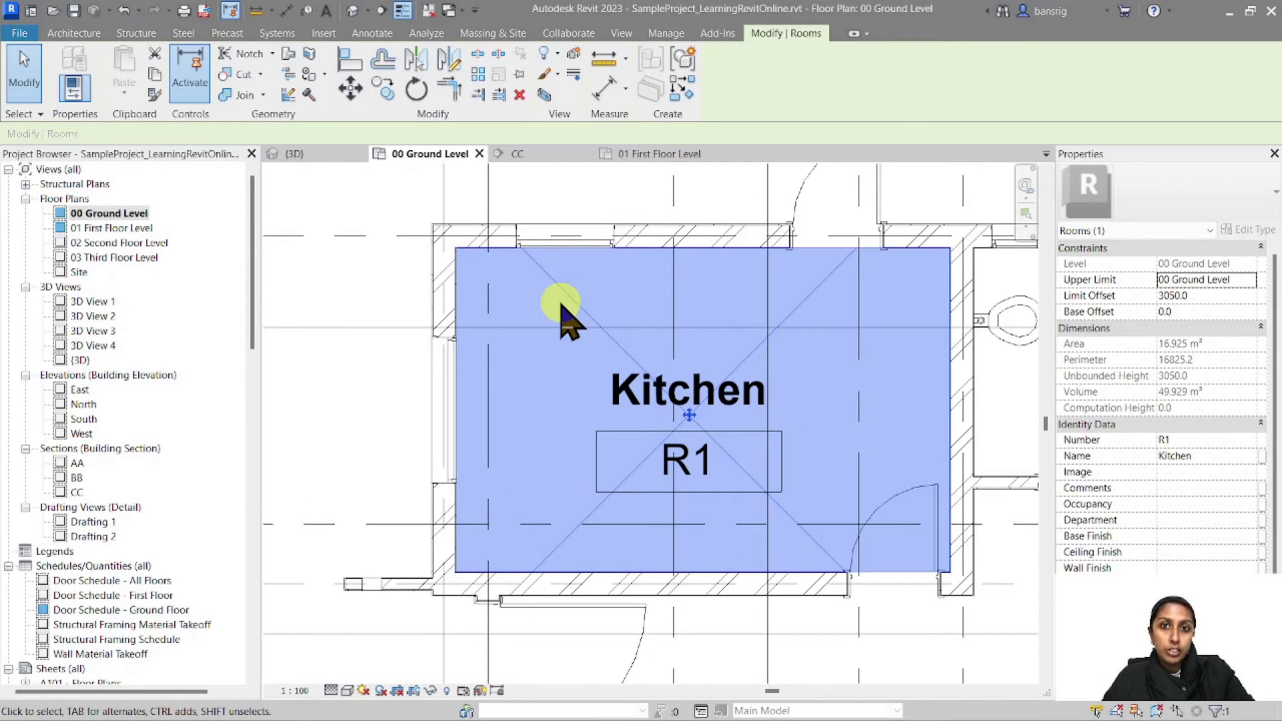
scroll(481, 289, up, 5)
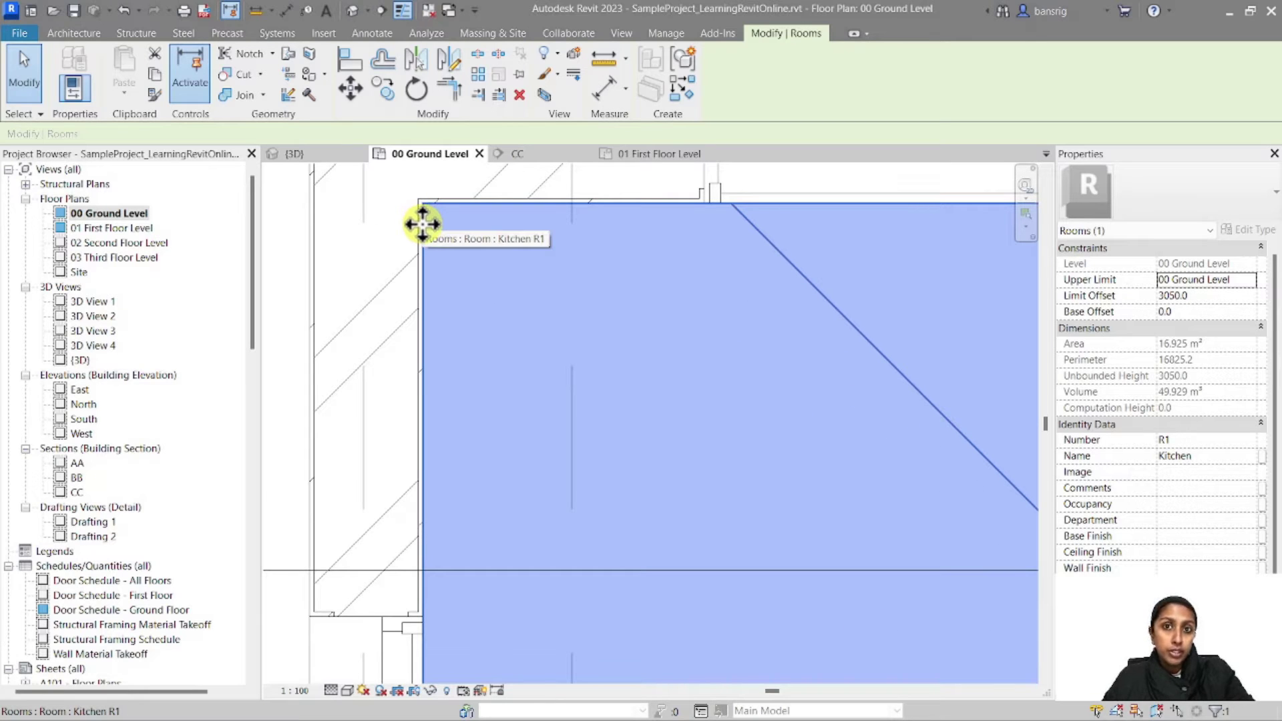
scroll(528, 293, down, 3)
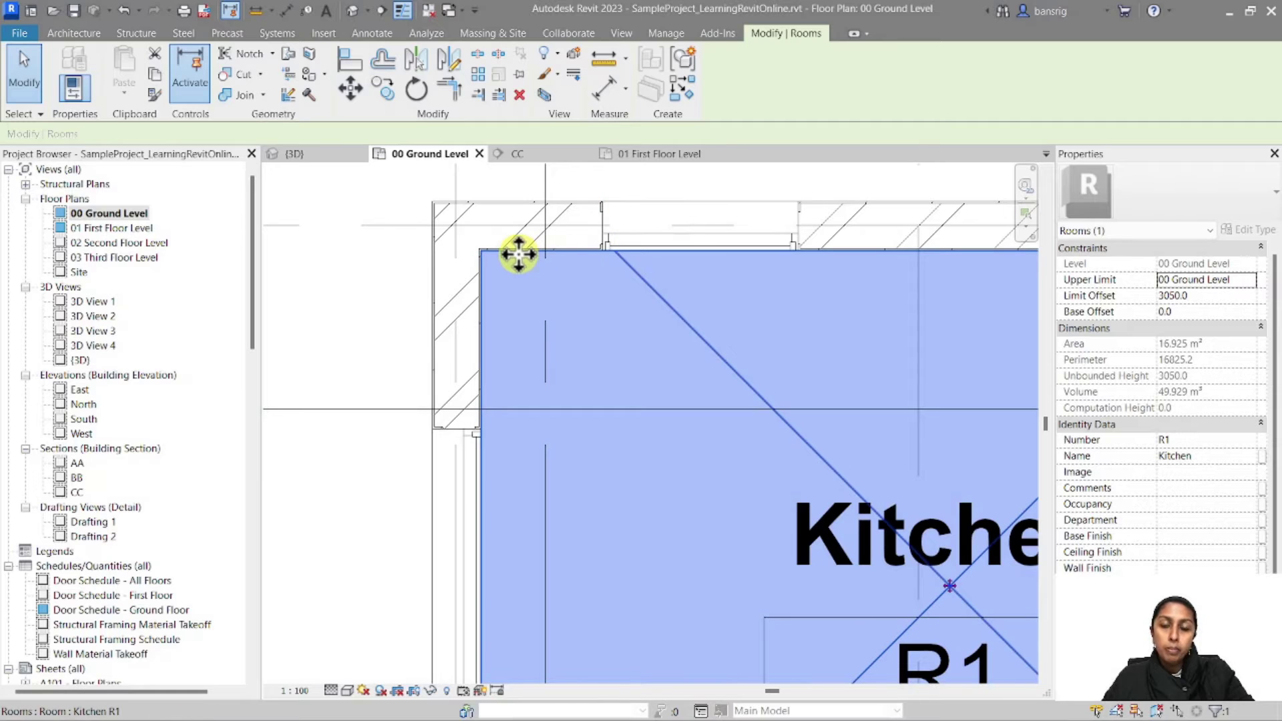
Set the room area computation to At wall center and reselect the Kitchen room to compare its boundary.
click(74, 33)
click(813, 116)
click(811, 153)
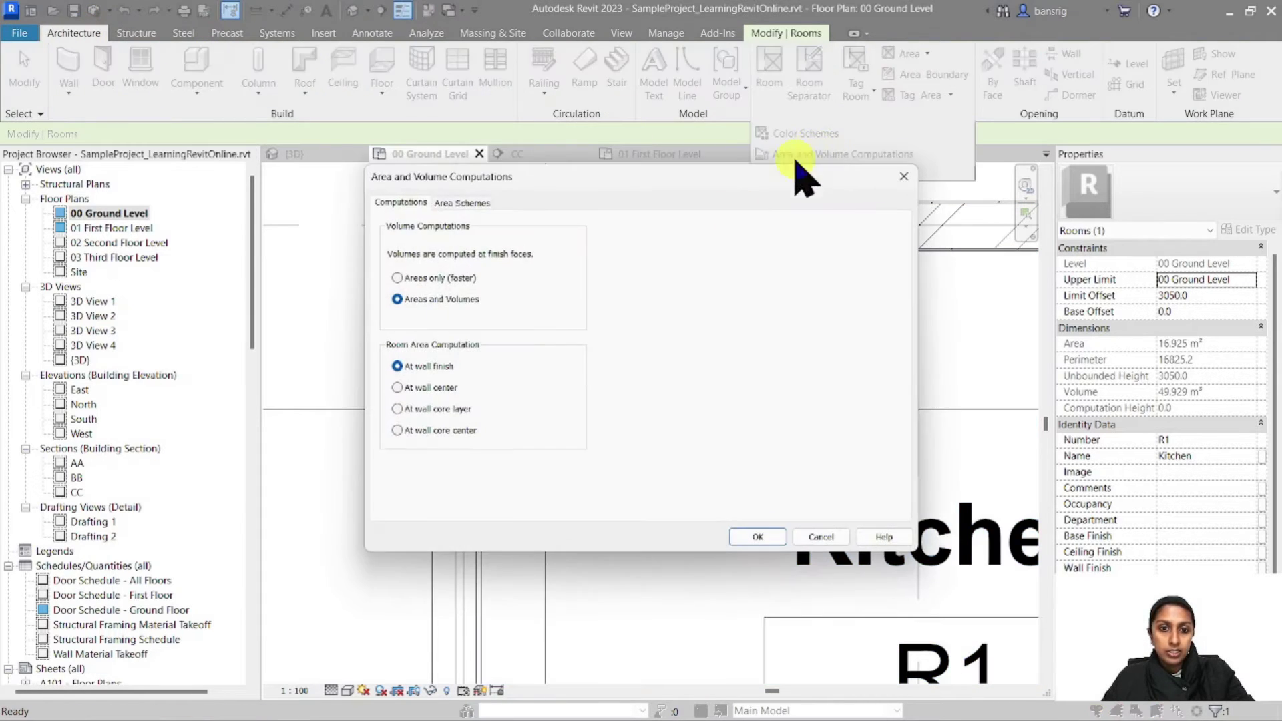
click(428, 390)
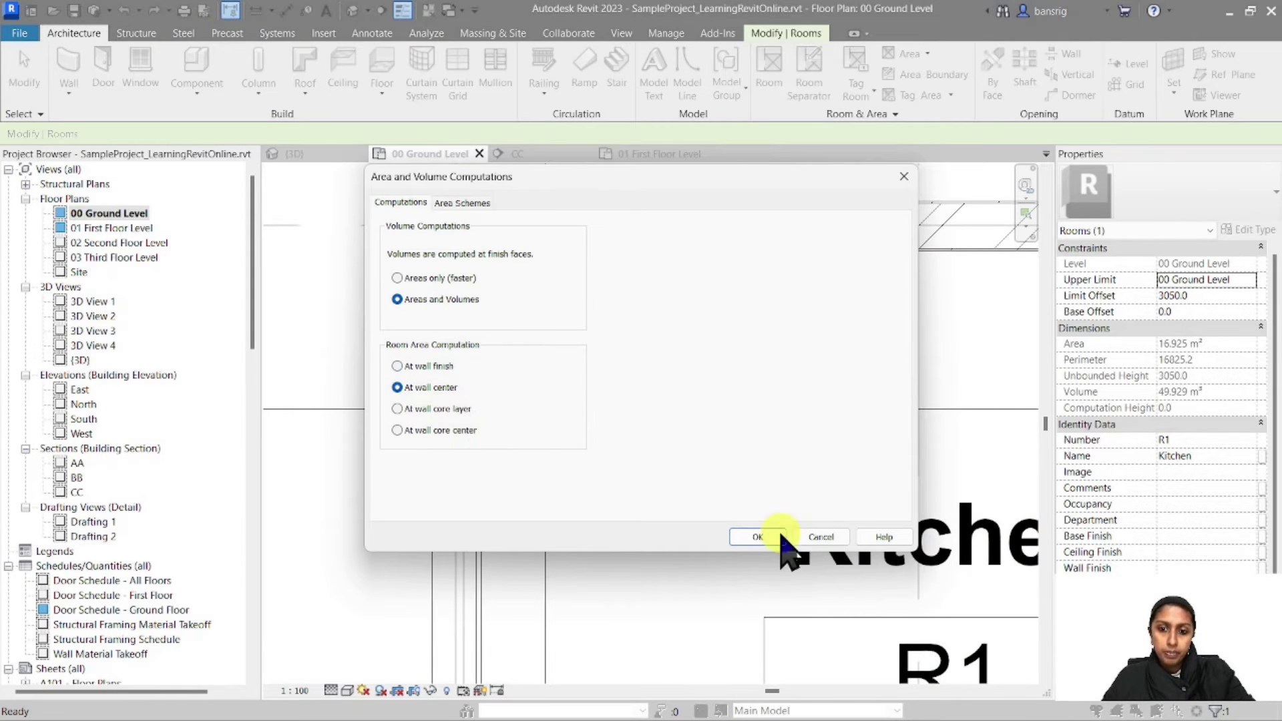
click(758, 536)
key(Escape)
click(816, 524)
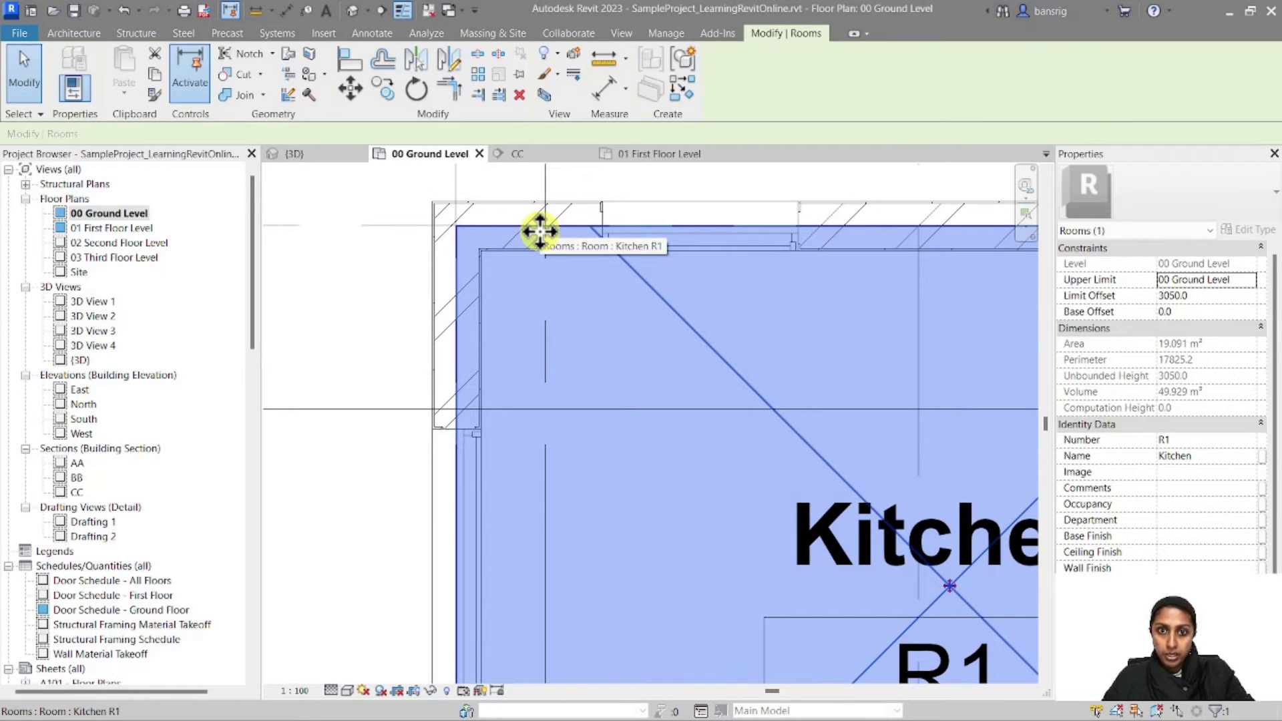
Set the room area computation to At wall core layer and inspect the Kitchen room's boundary at the wall corner.
click(73, 32)
click(855, 93)
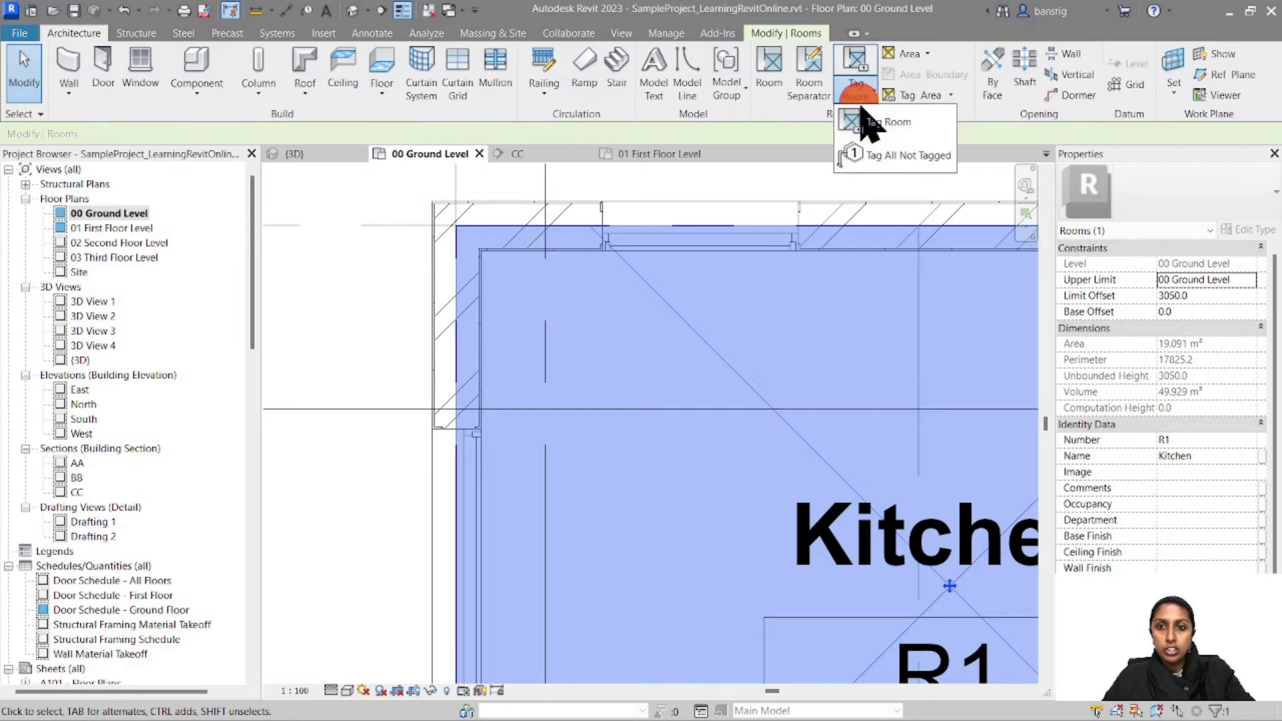
click(820, 116)
click(845, 153)
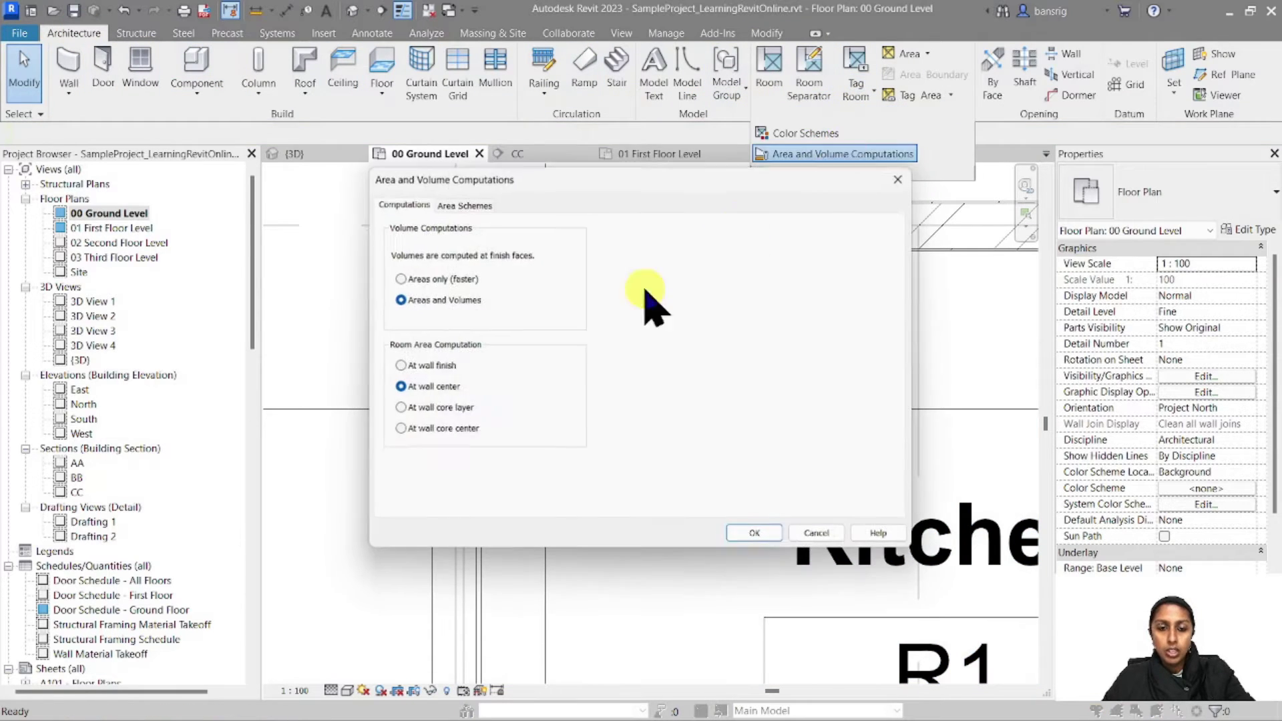
click(428, 409)
click(756, 537)
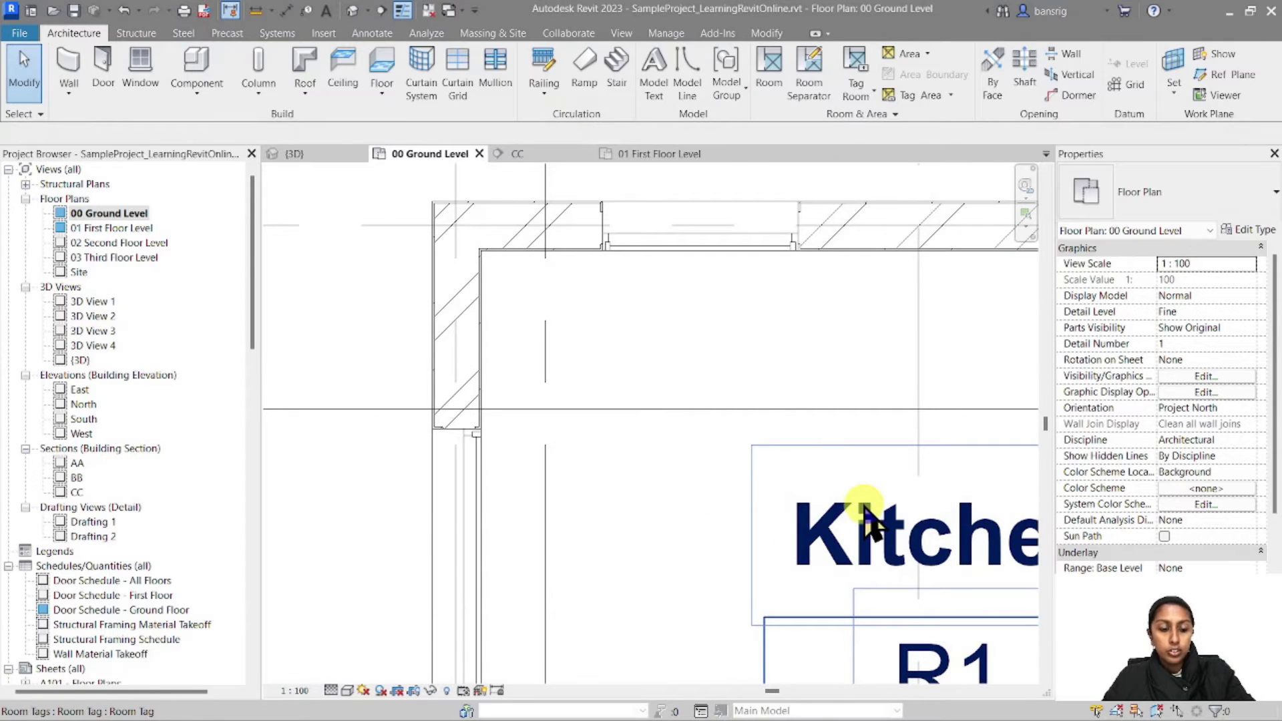
click(854, 500)
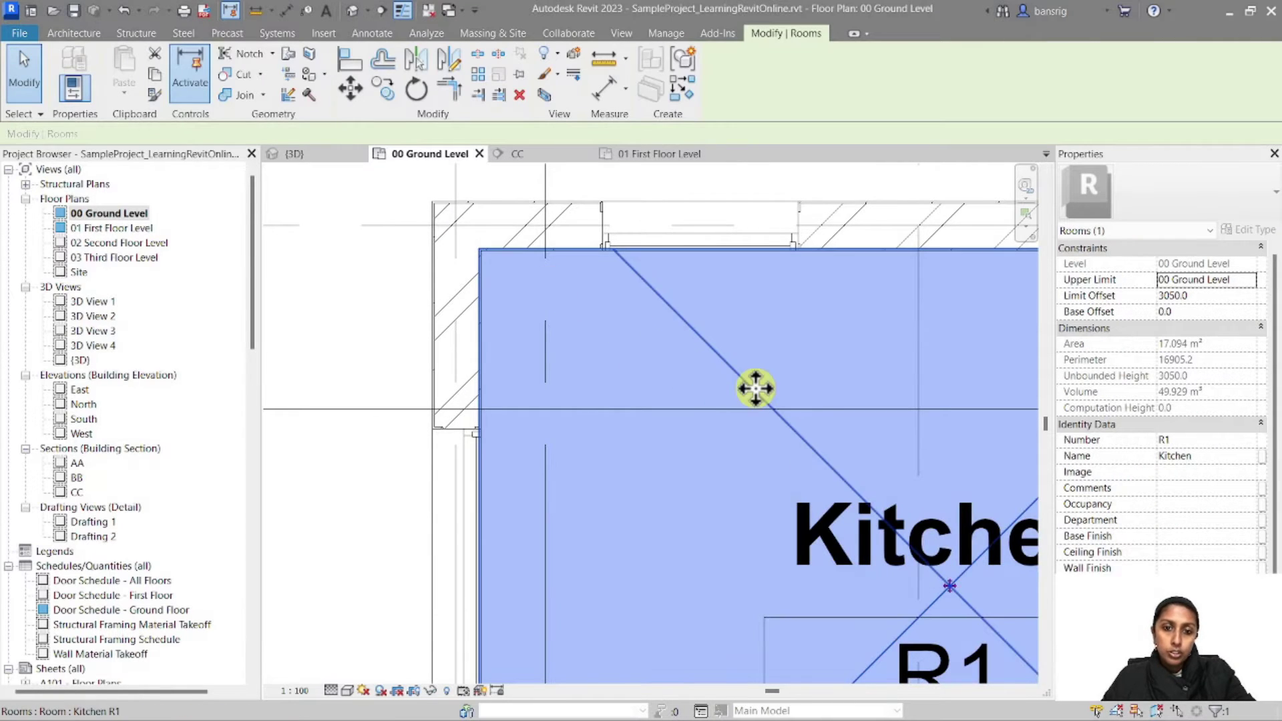
scroll(487, 247, up, 3)
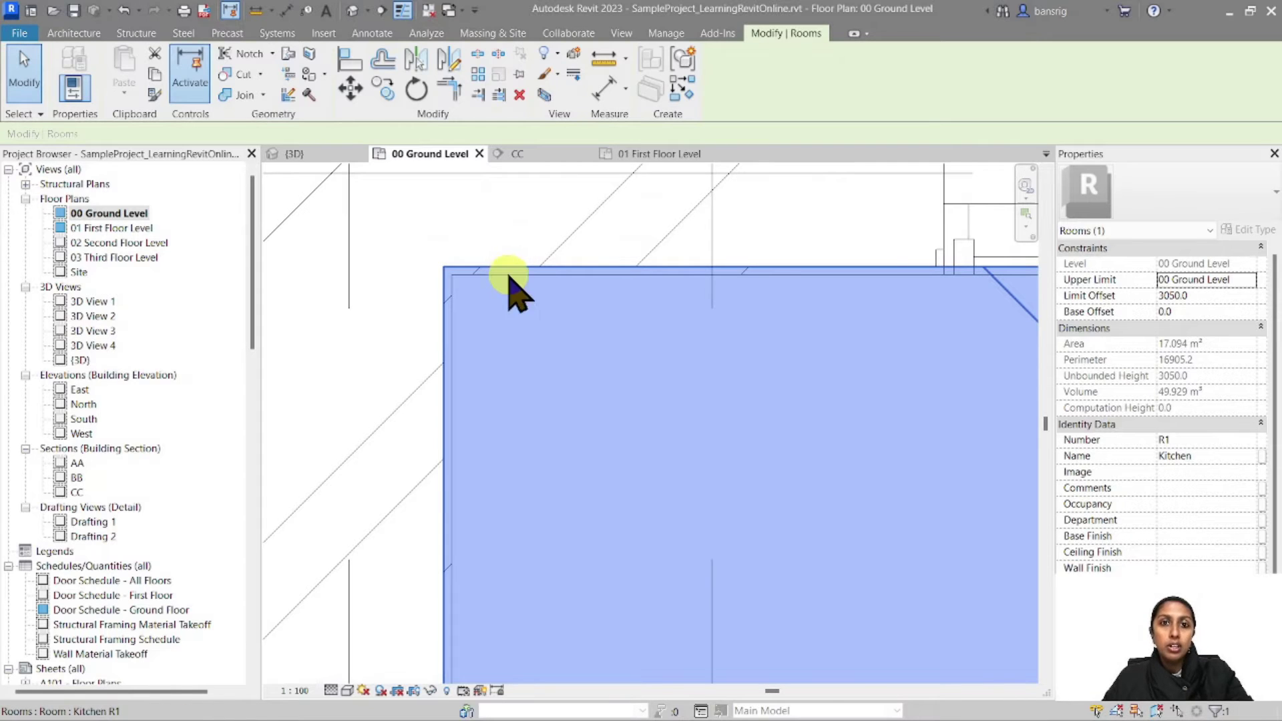
scroll(510, 289, down, 3)
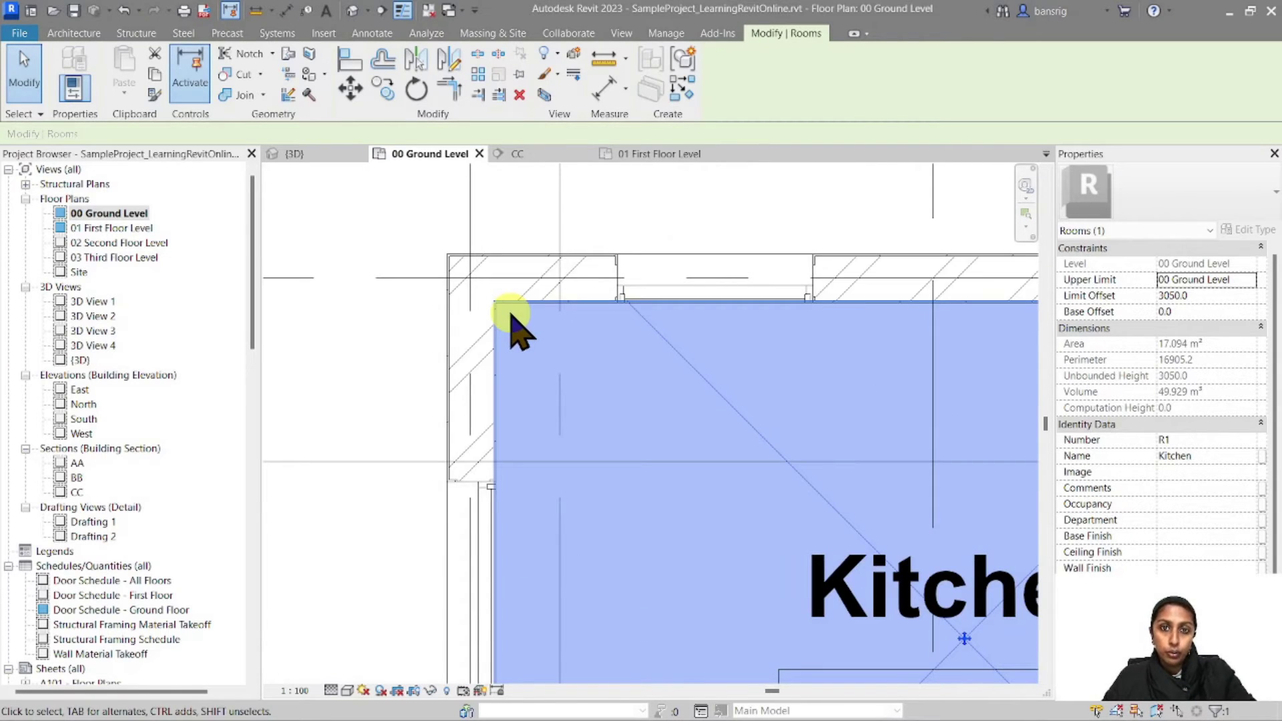
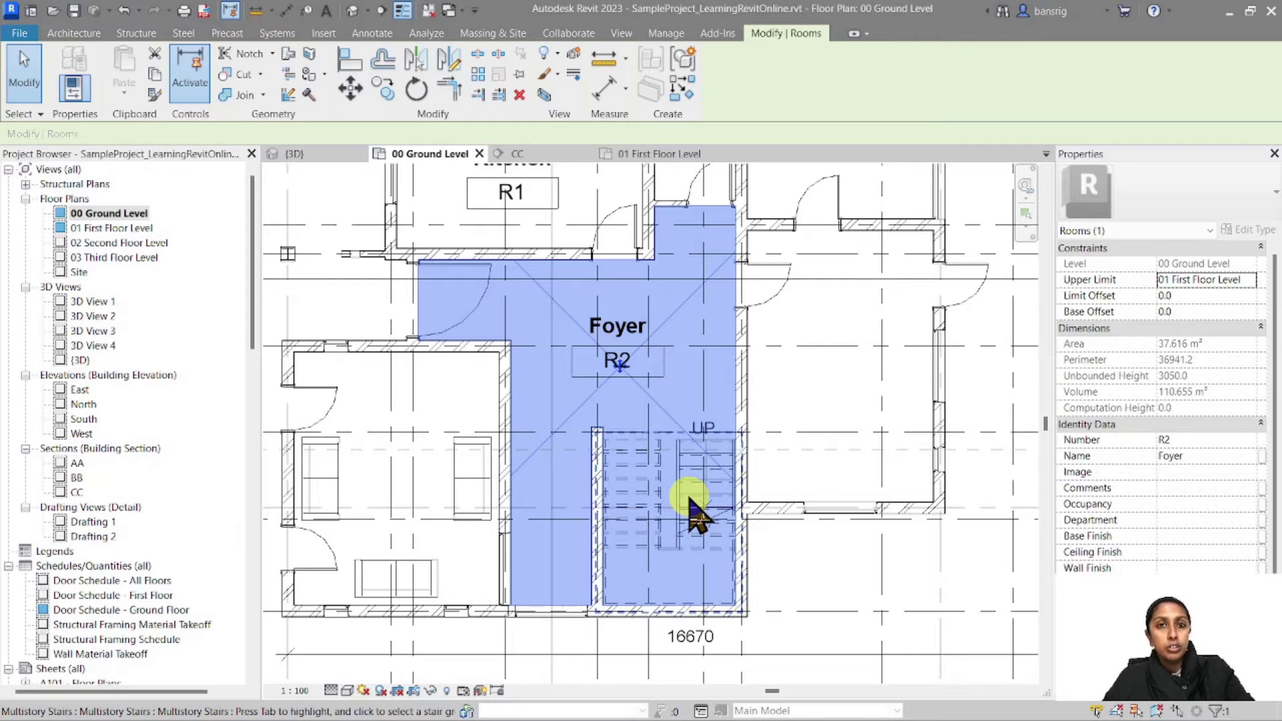
Draw a horizontal room separation line from the stair side wall's end to the opposite wall, and select the ground-floor Foyer to check its extent.
click(70, 33)
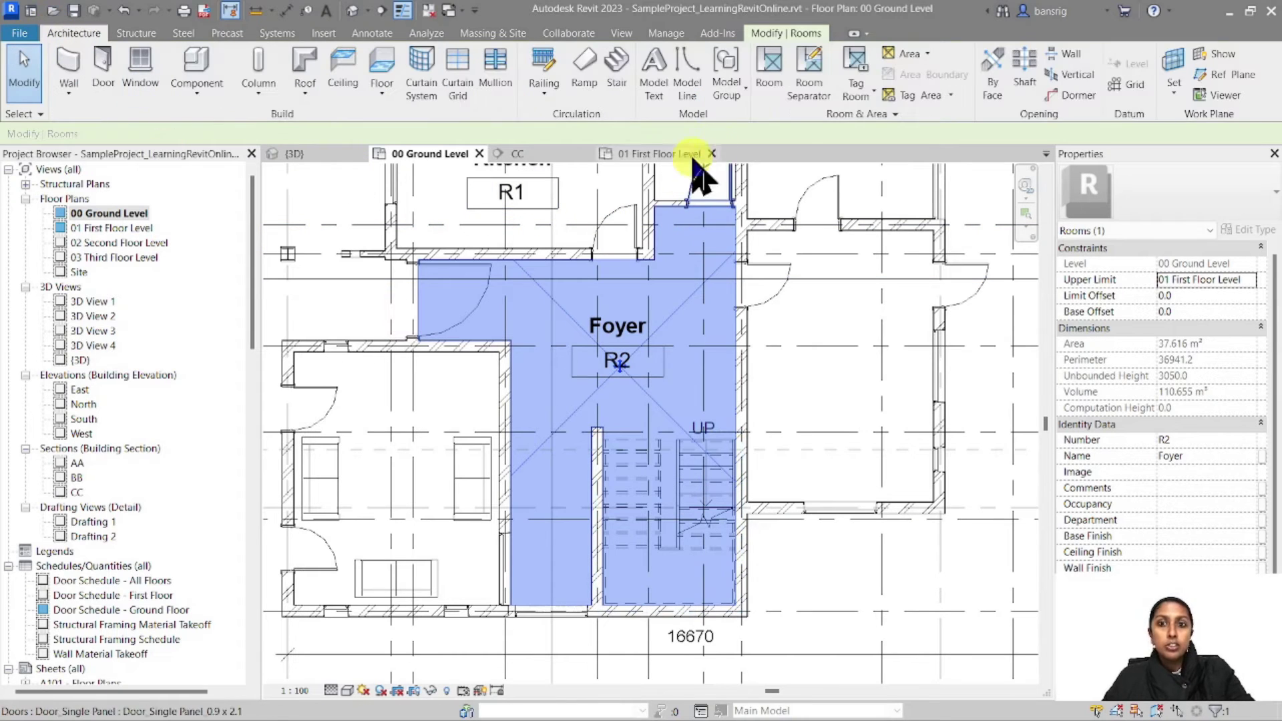
click(809, 83)
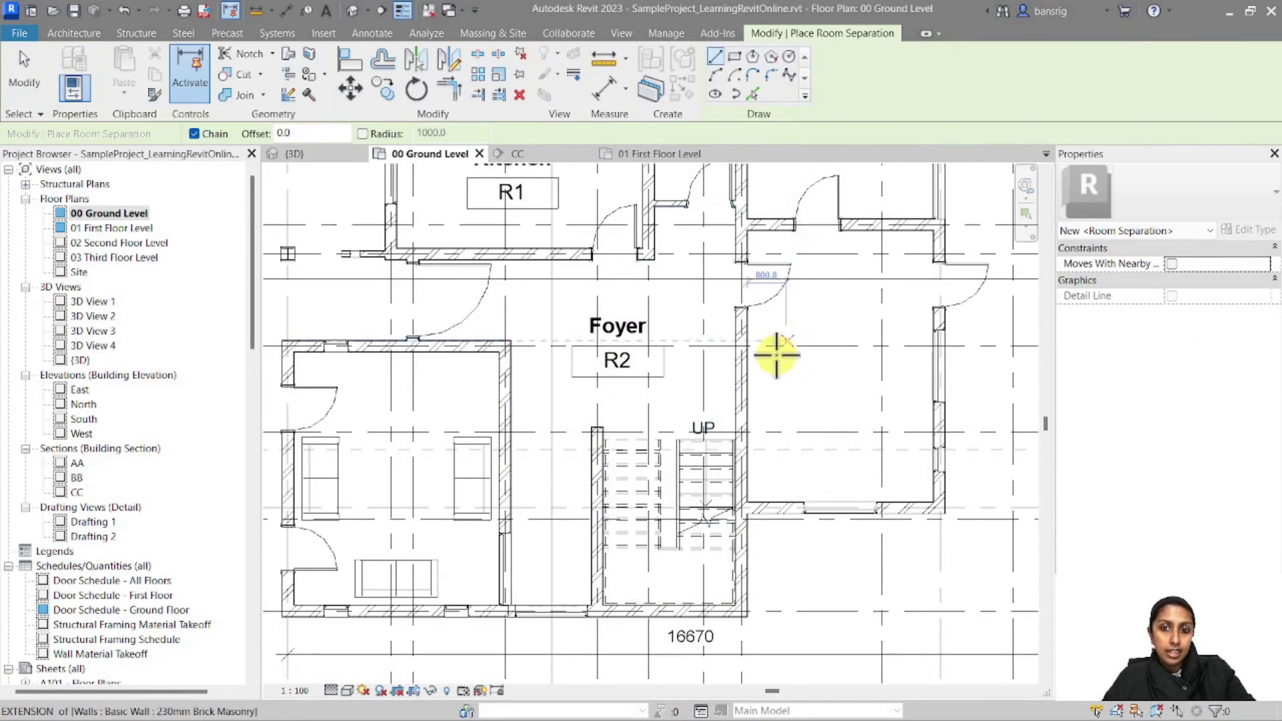
scroll(580, 372, up, 5)
click(515, 376)
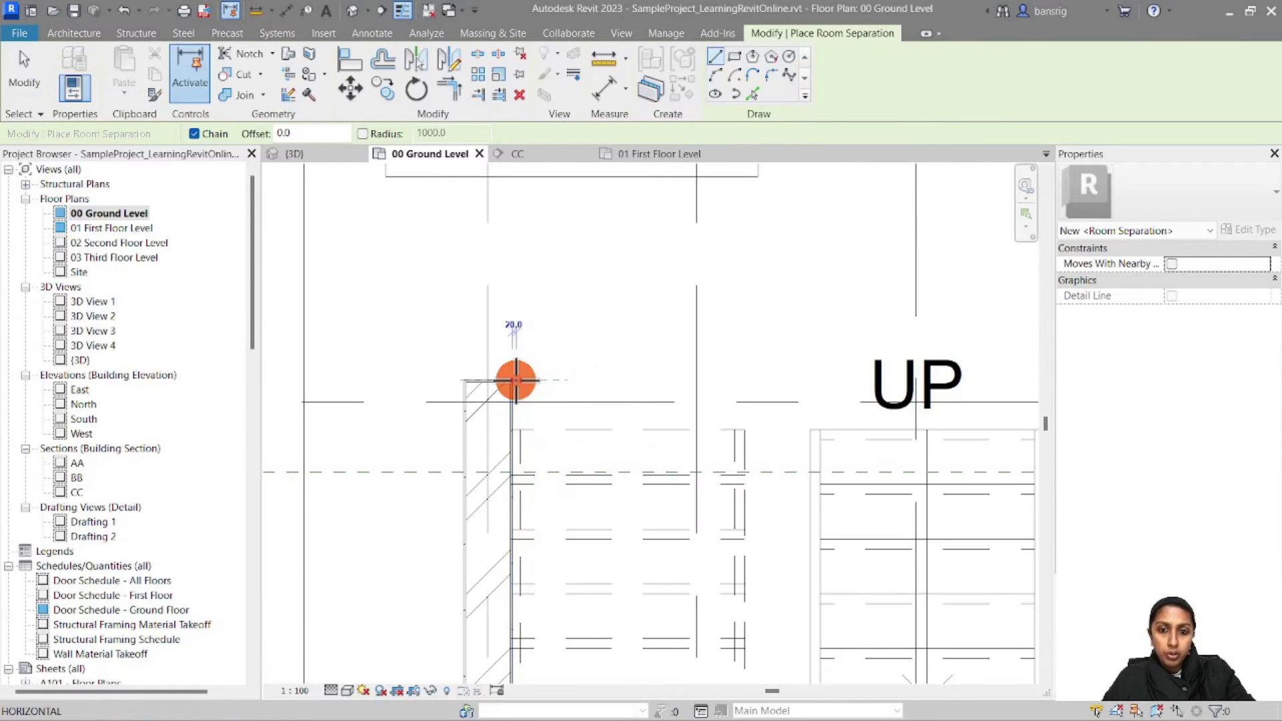
middle_drag(739, 372, 448, 355)
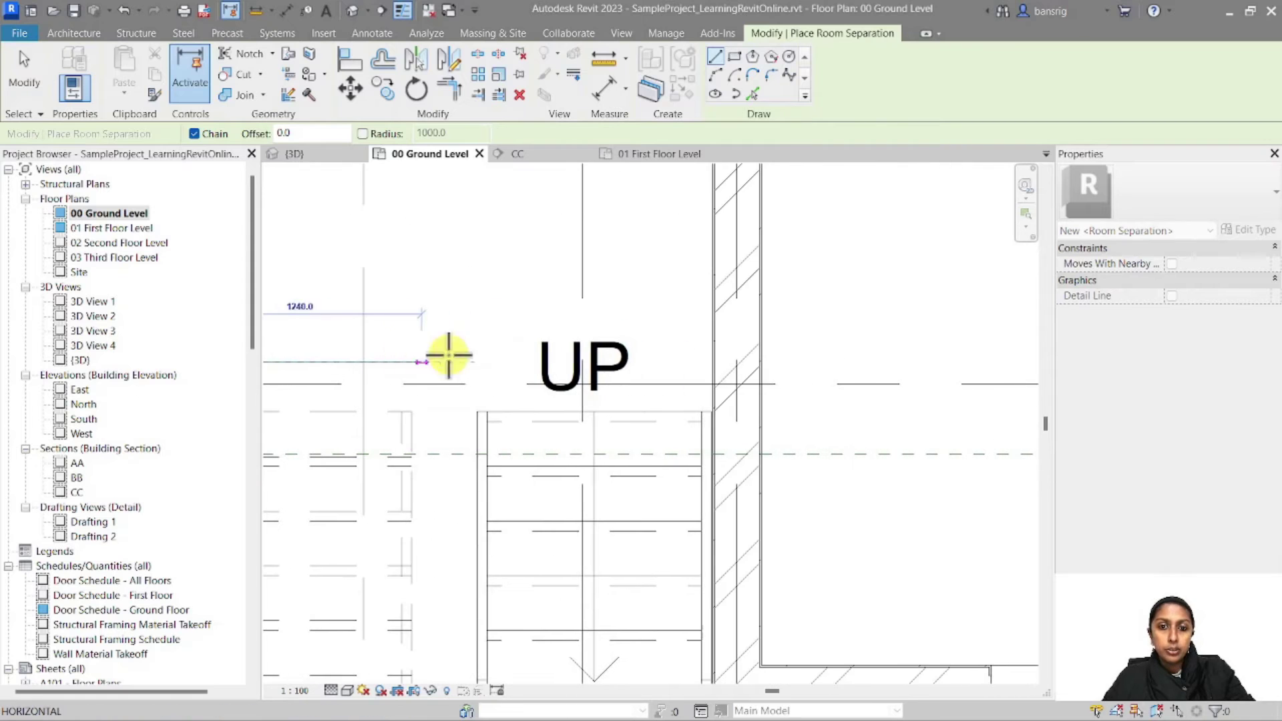
click(709, 357)
scroll(835, 326, down, 5)
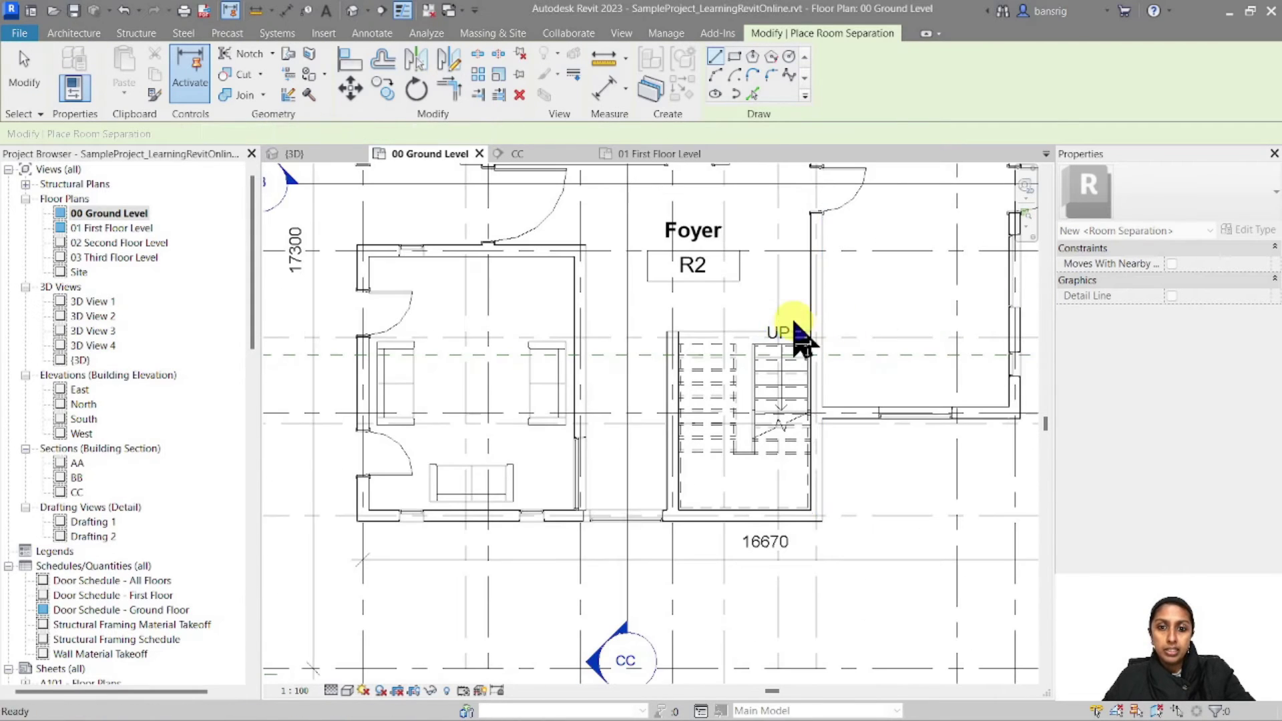
key(Escape)
key(Escape)
click(719, 247)
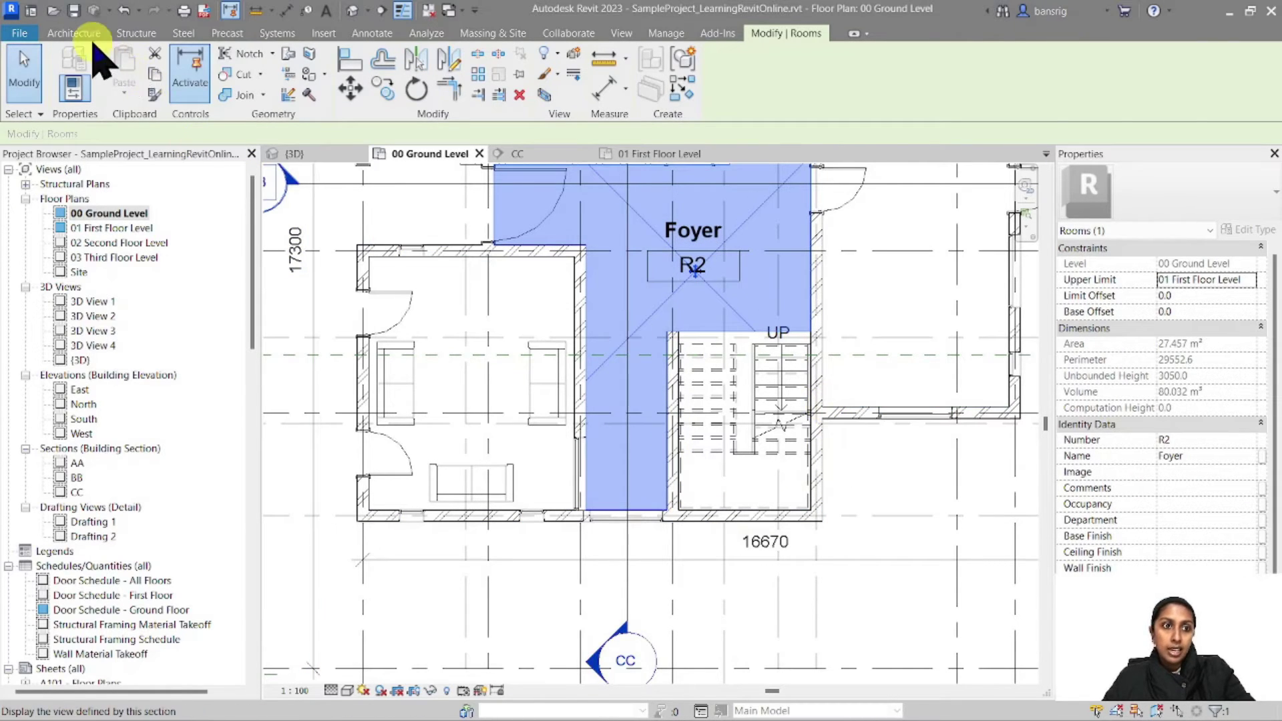
Place a tagged room in the stair area below the Foyer on the ground level.
click(74, 33)
click(775, 79)
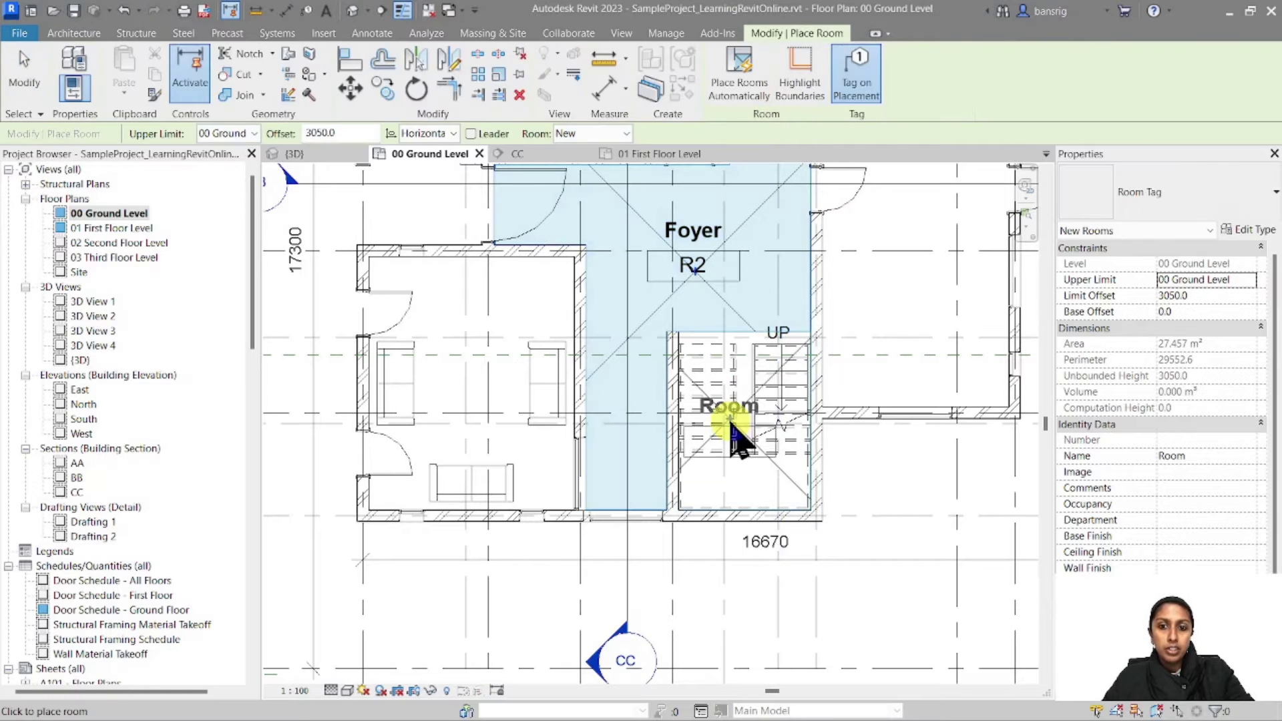
click(749, 422)
key(Escape)
key(Escape)
Rename the stair area's room to Staircase through its room tag.
click(750, 420)
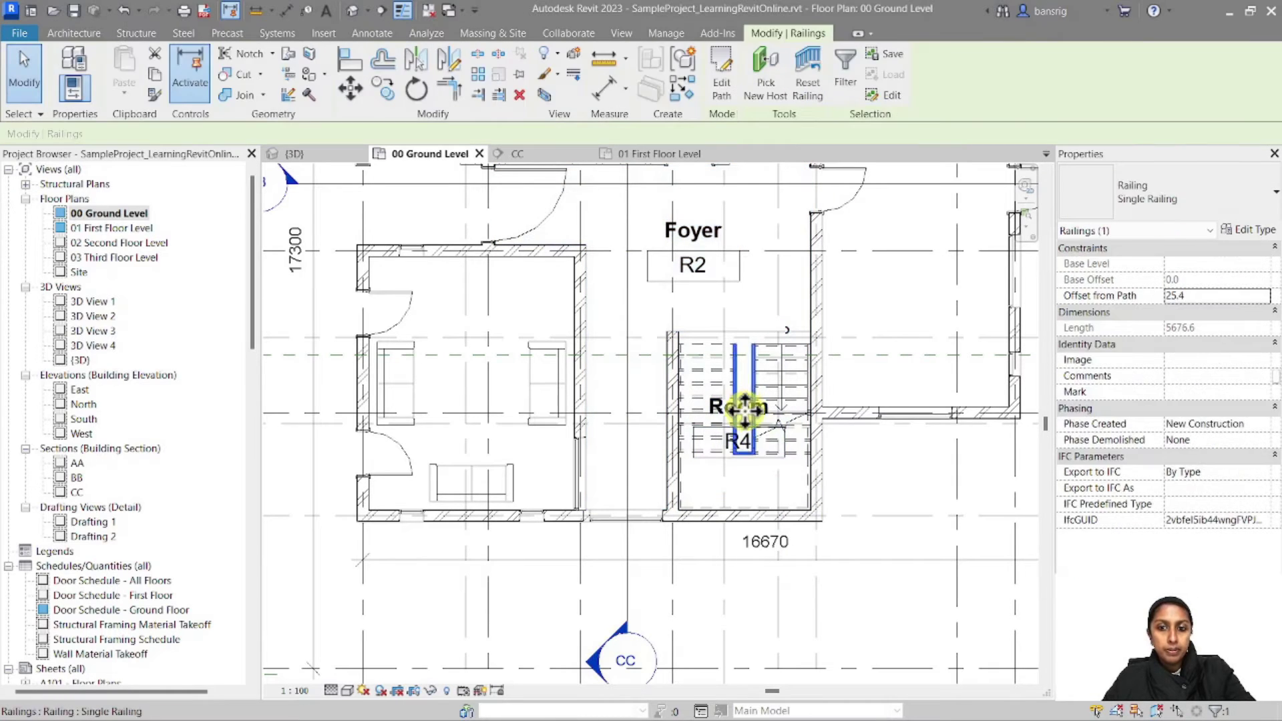
key(Escape)
click(746, 413)
click(745, 408)
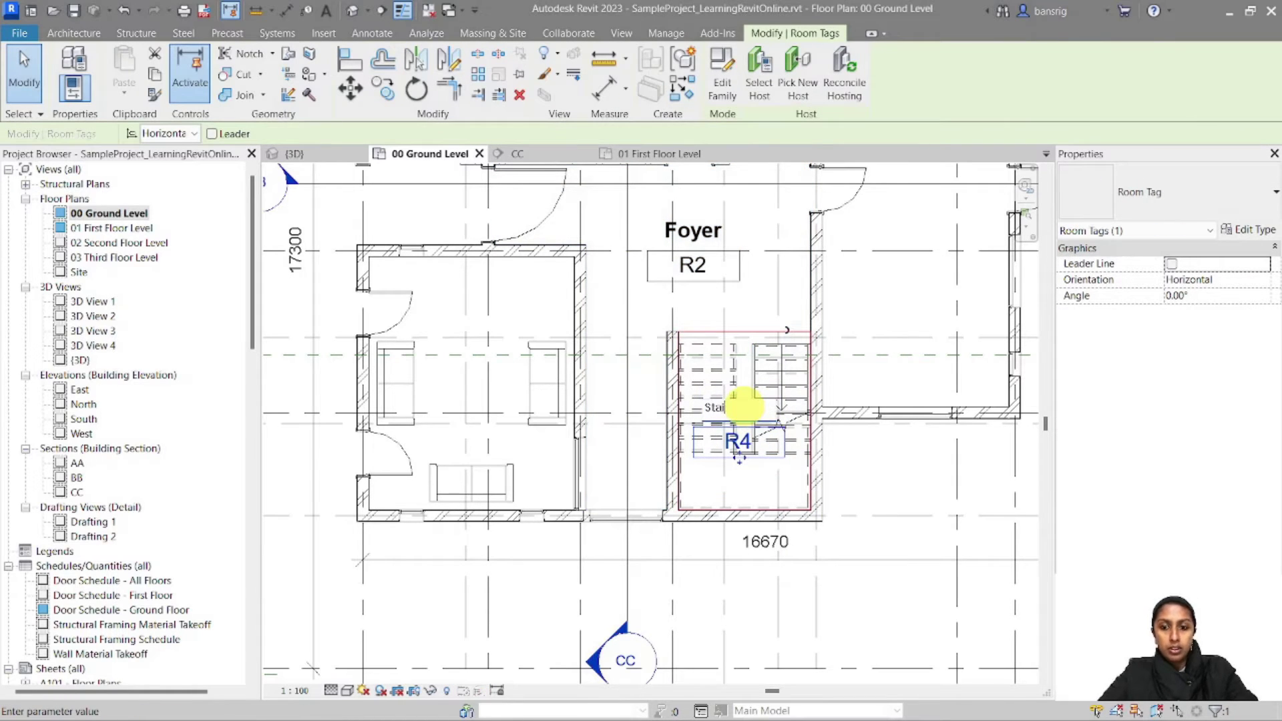
text(Staircase)
key(Return)
key(Escape)
Hide the <Room Separation> line subcategory in the 00 Ground Level floor plan's visibility/graphic overrides.
middle_drag(749, 423, 657, 487)
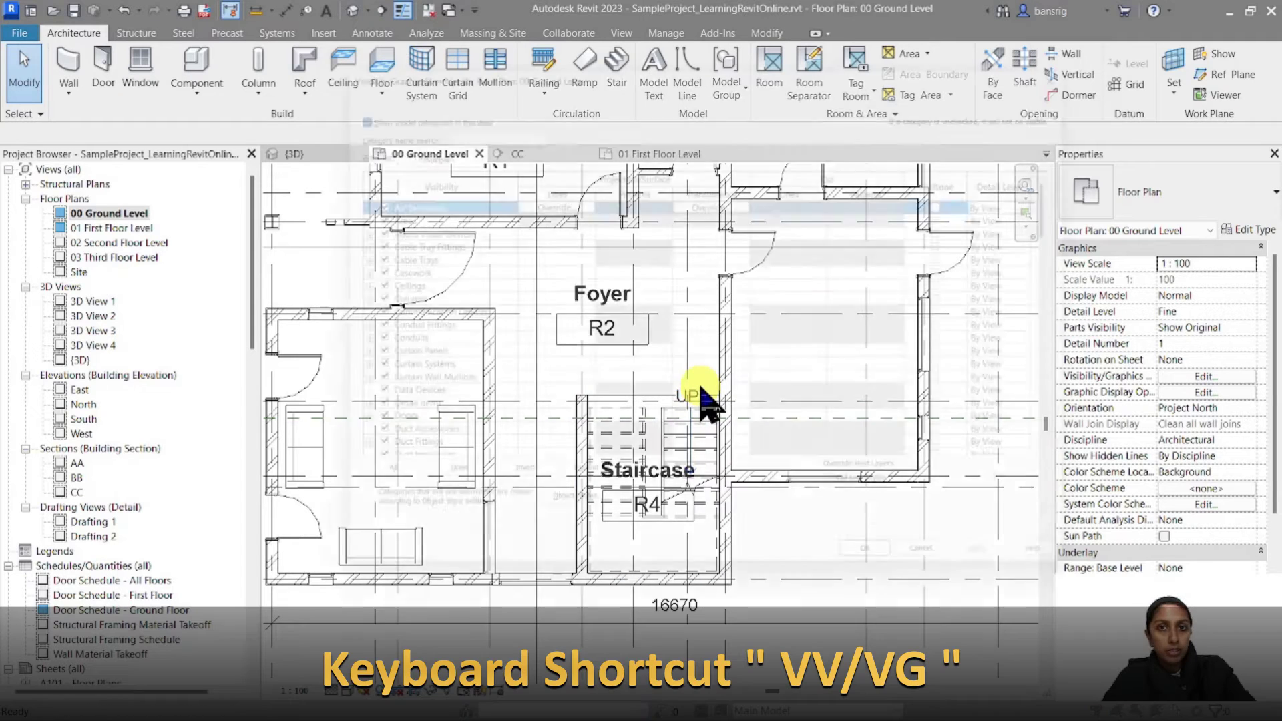
key(v)
key(v)
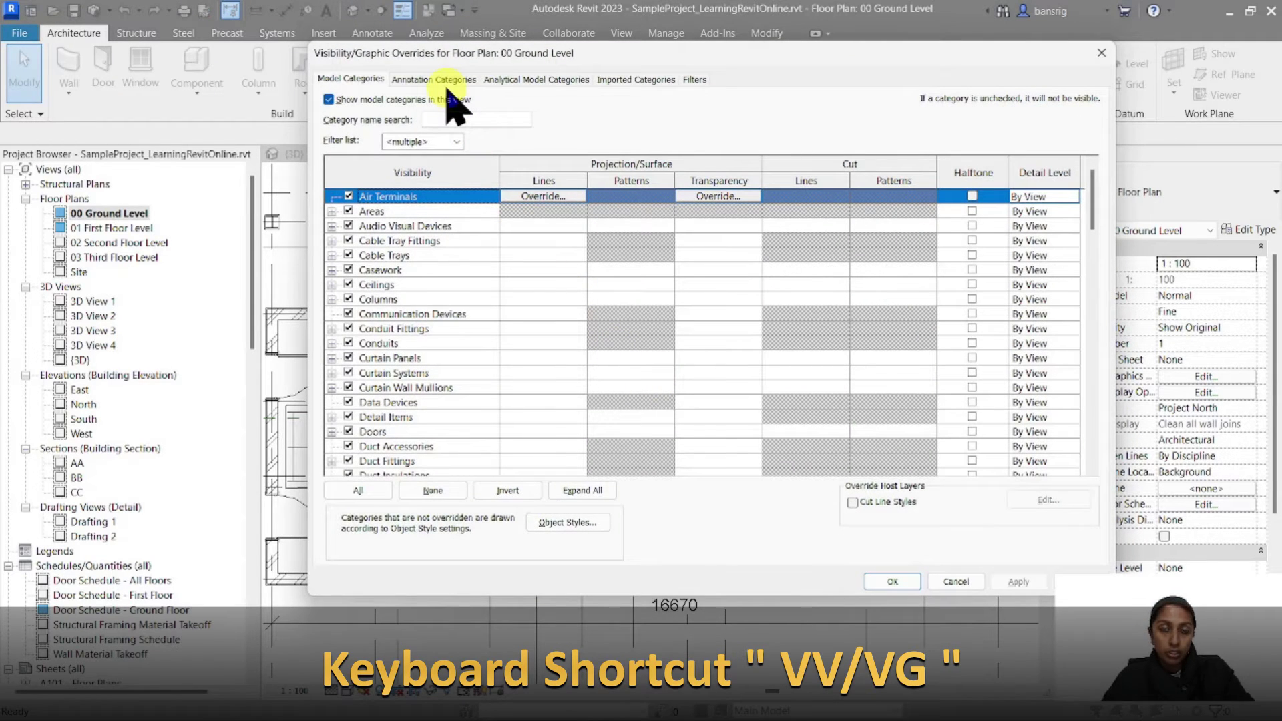
click(464, 285)
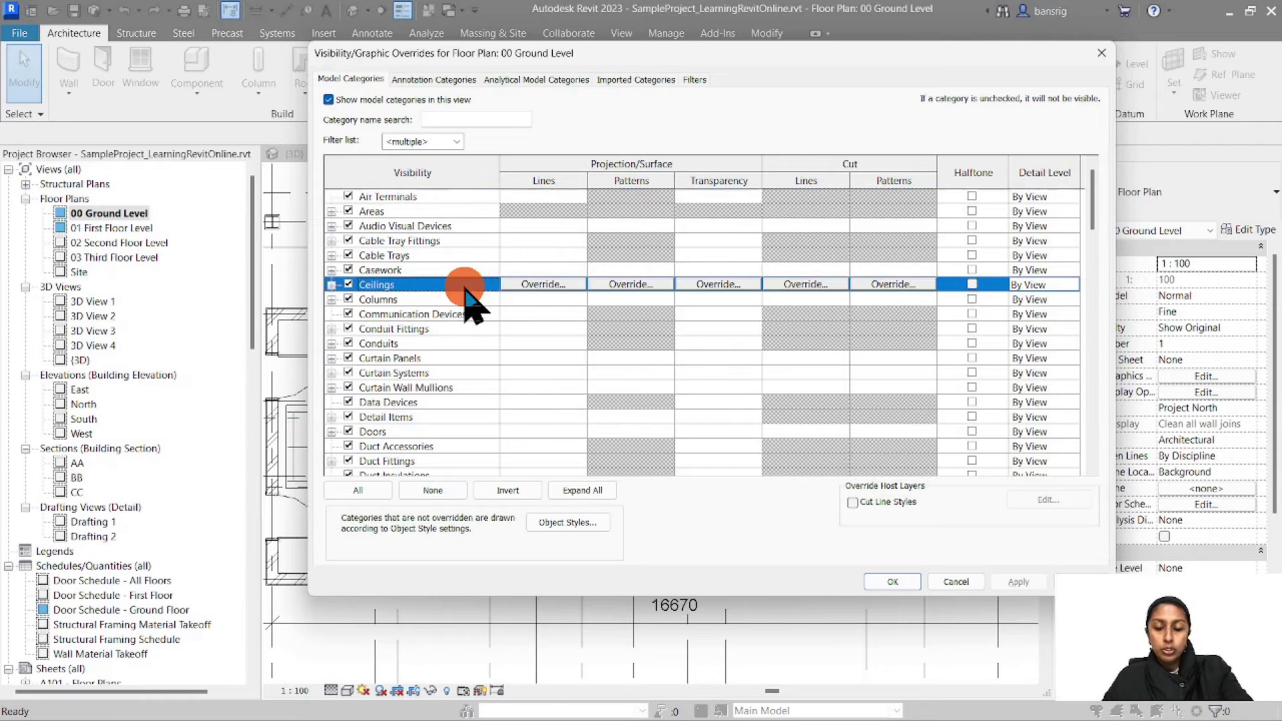
scroll(427, 361, down, 10)
click(331, 400)
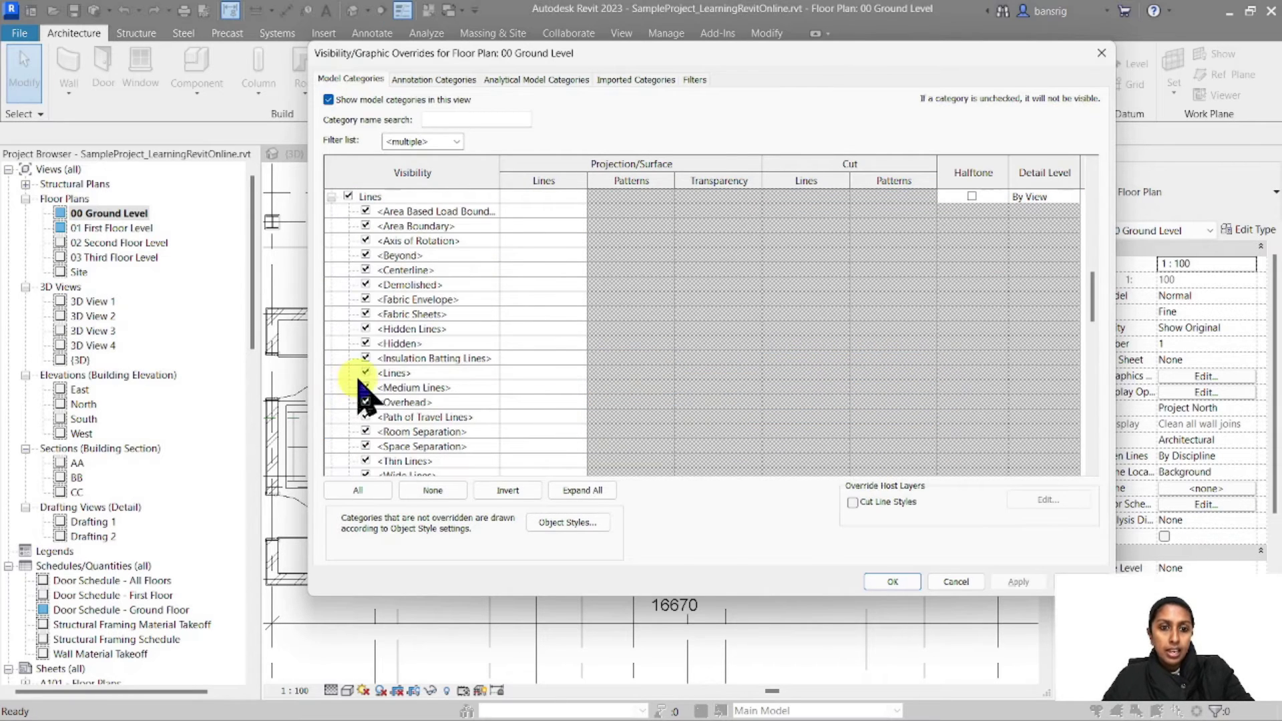
scroll(361, 410, down, 1)
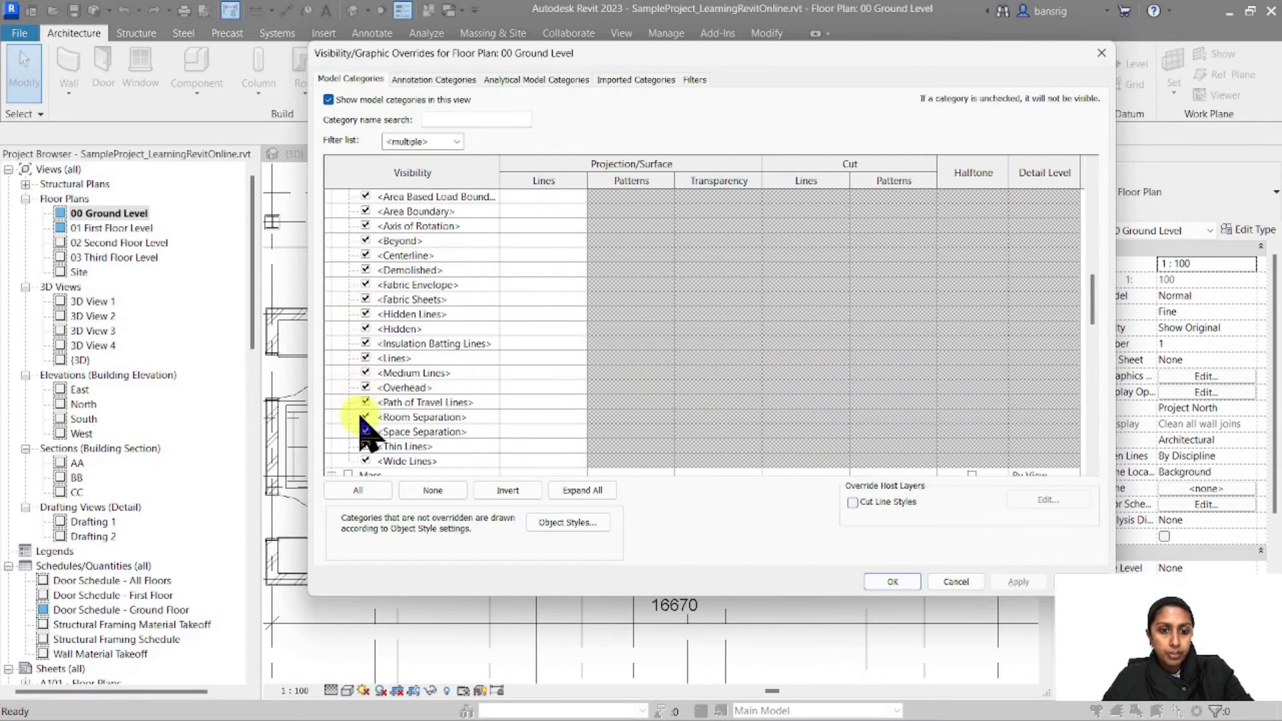
click(366, 417)
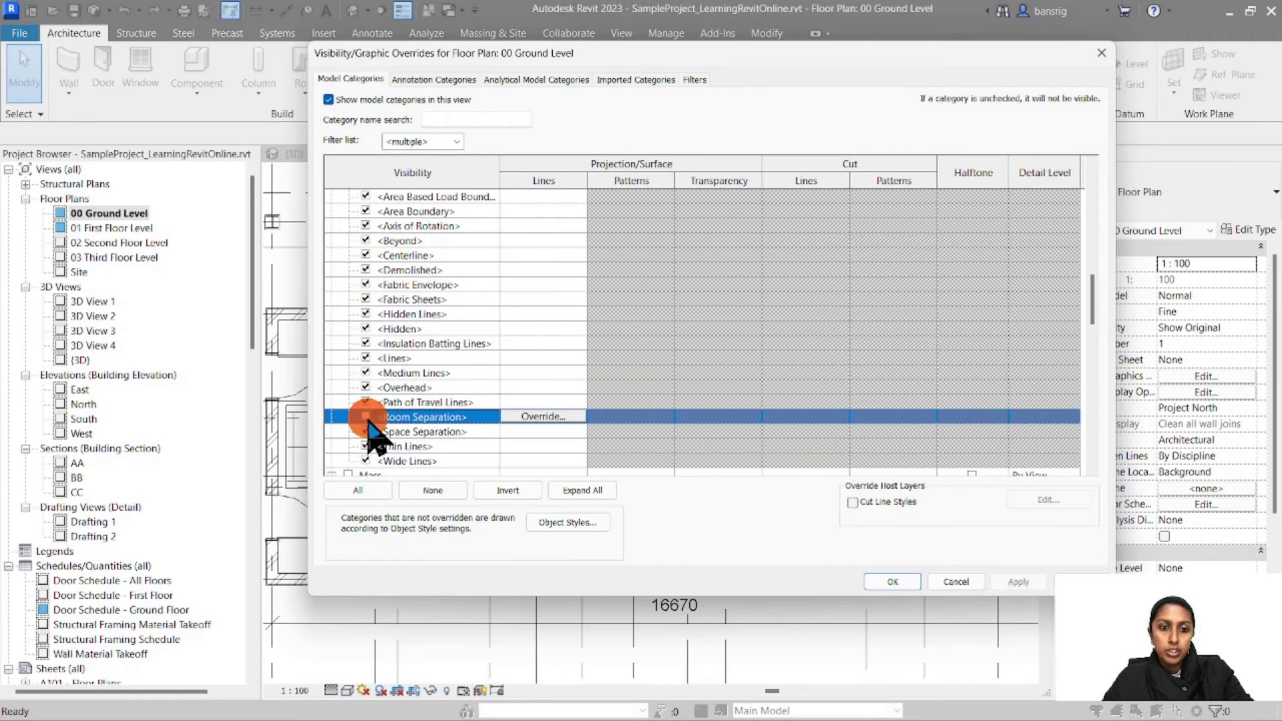
click(884, 581)
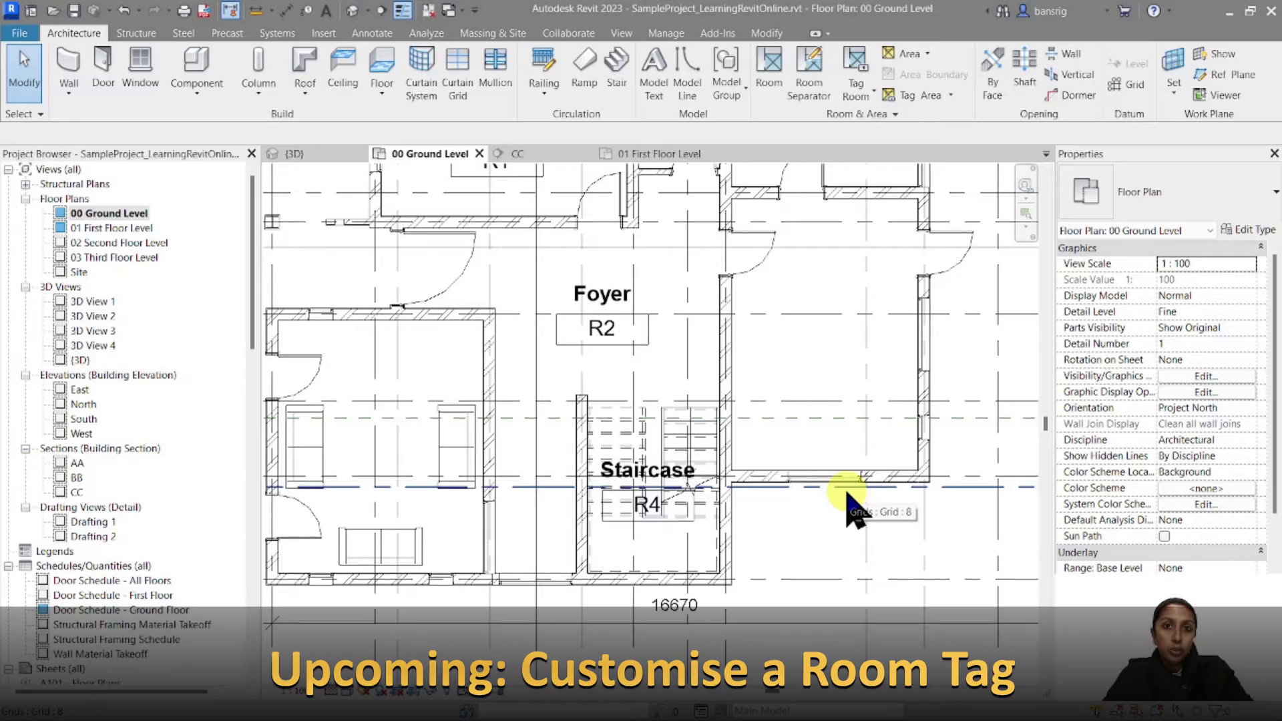
Check the Staircase room's extent, and switch the Foyer's tag to Room Tag With Area and finally to Room Tag With Volume.
click(654, 475)
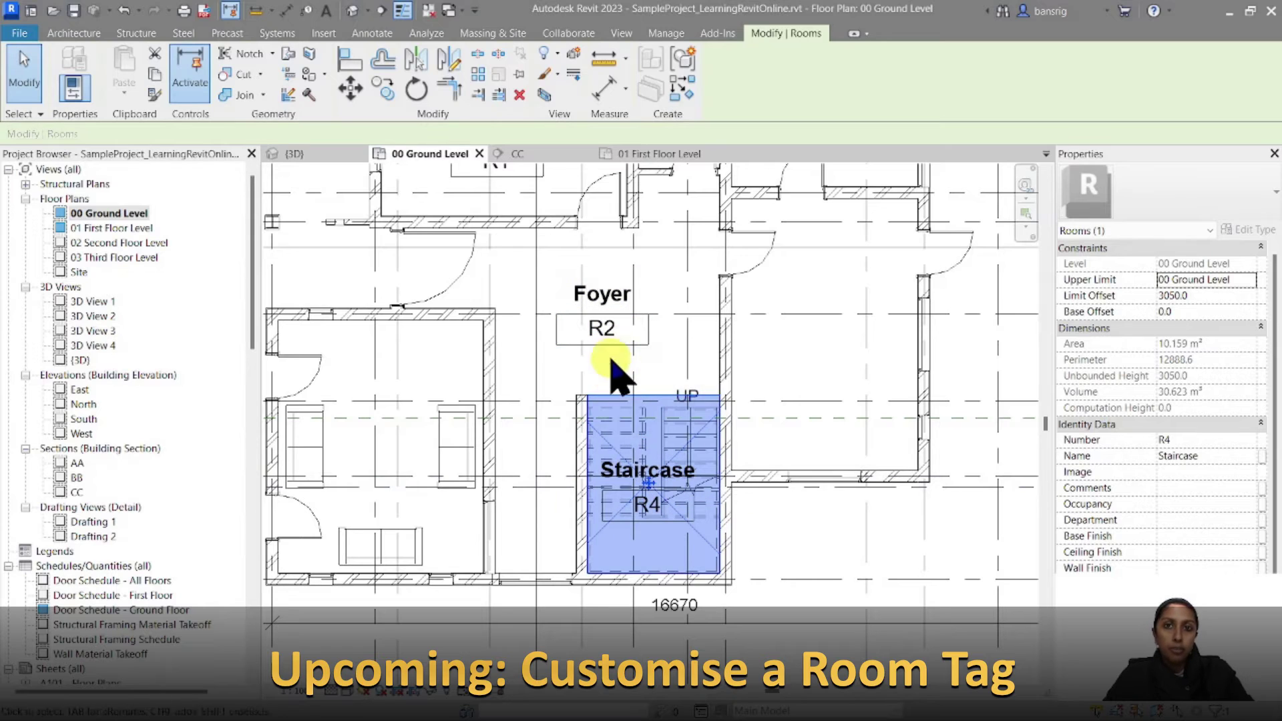
key(Escape)
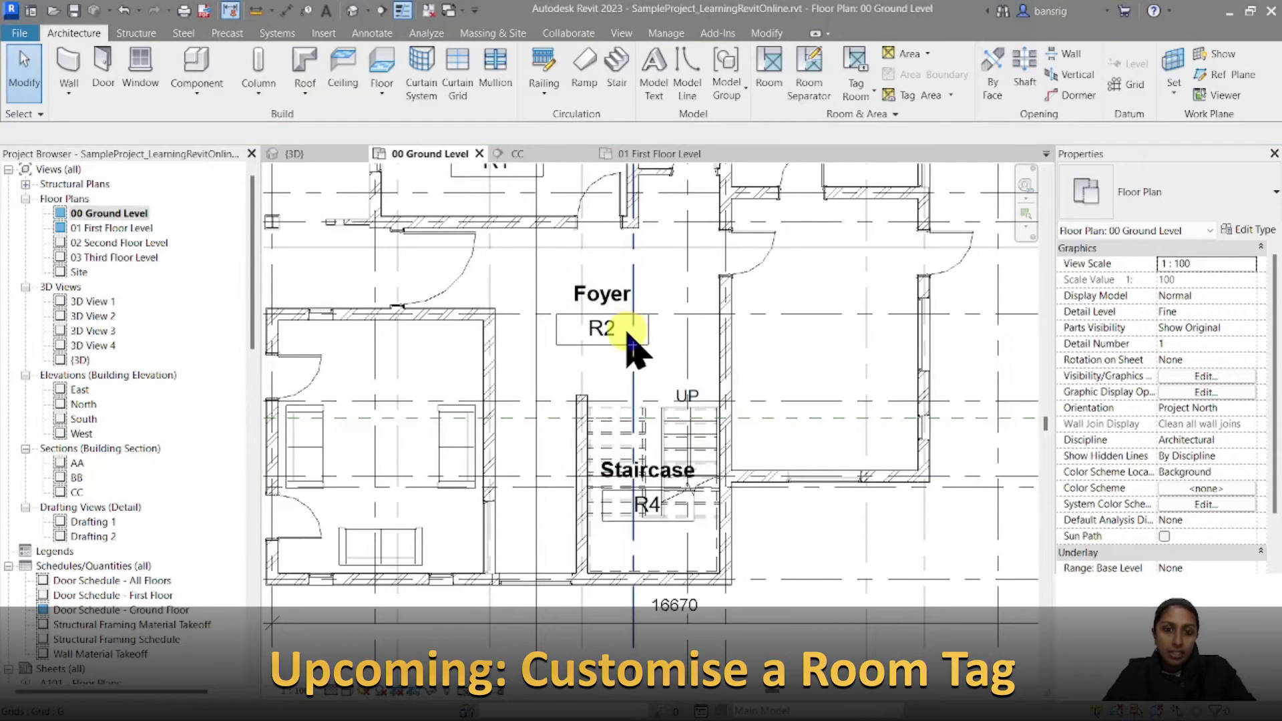
click(609, 337)
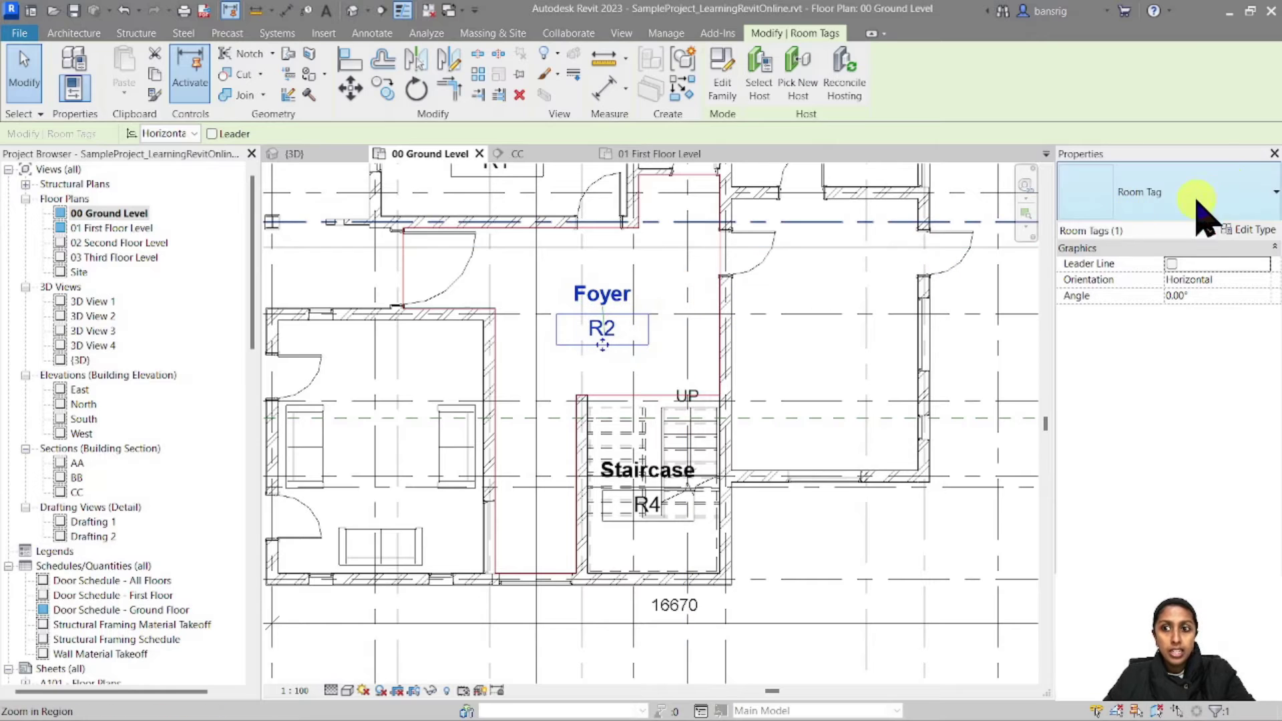
click(1230, 194)
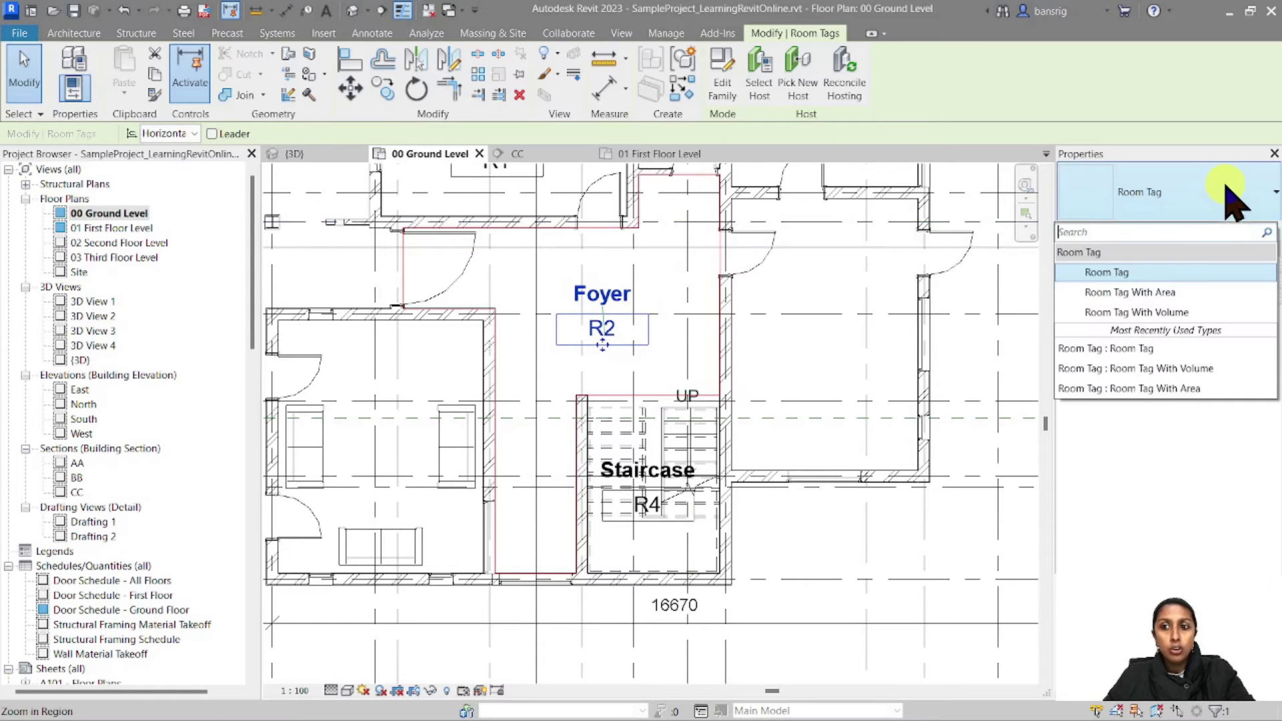
click(1178, 293)
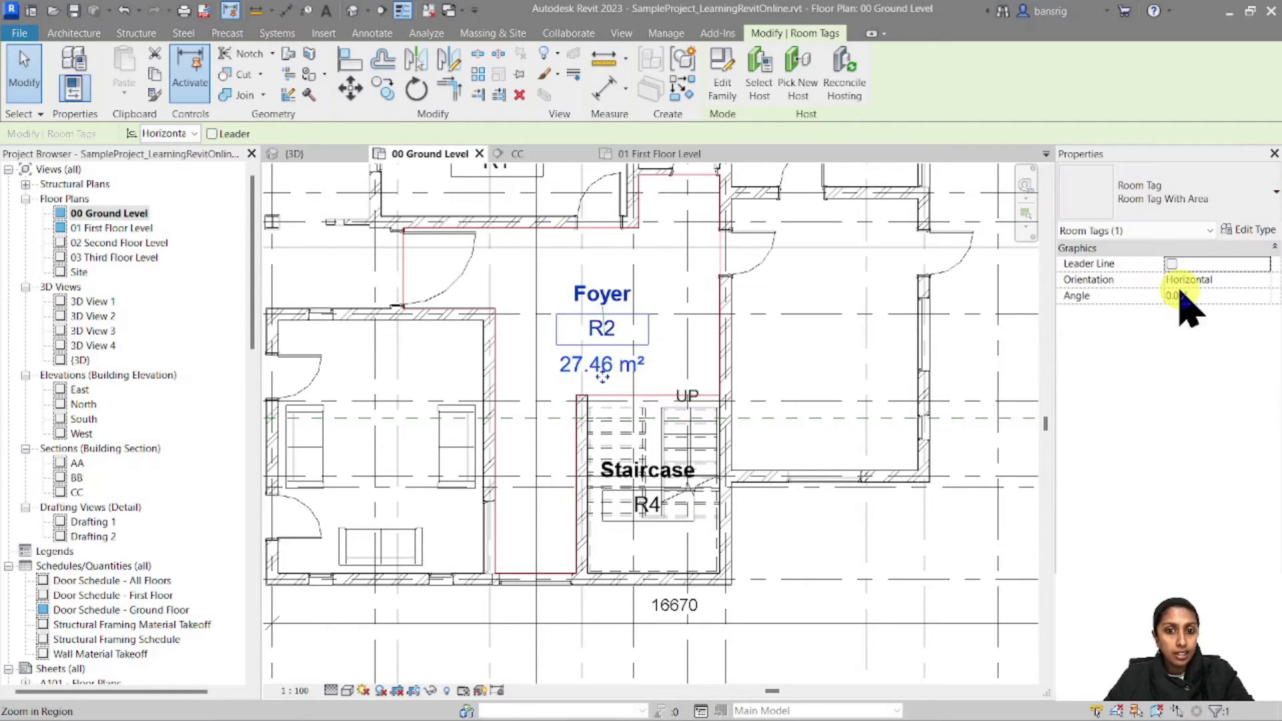
click(1152, 192)
click(1167, 317)
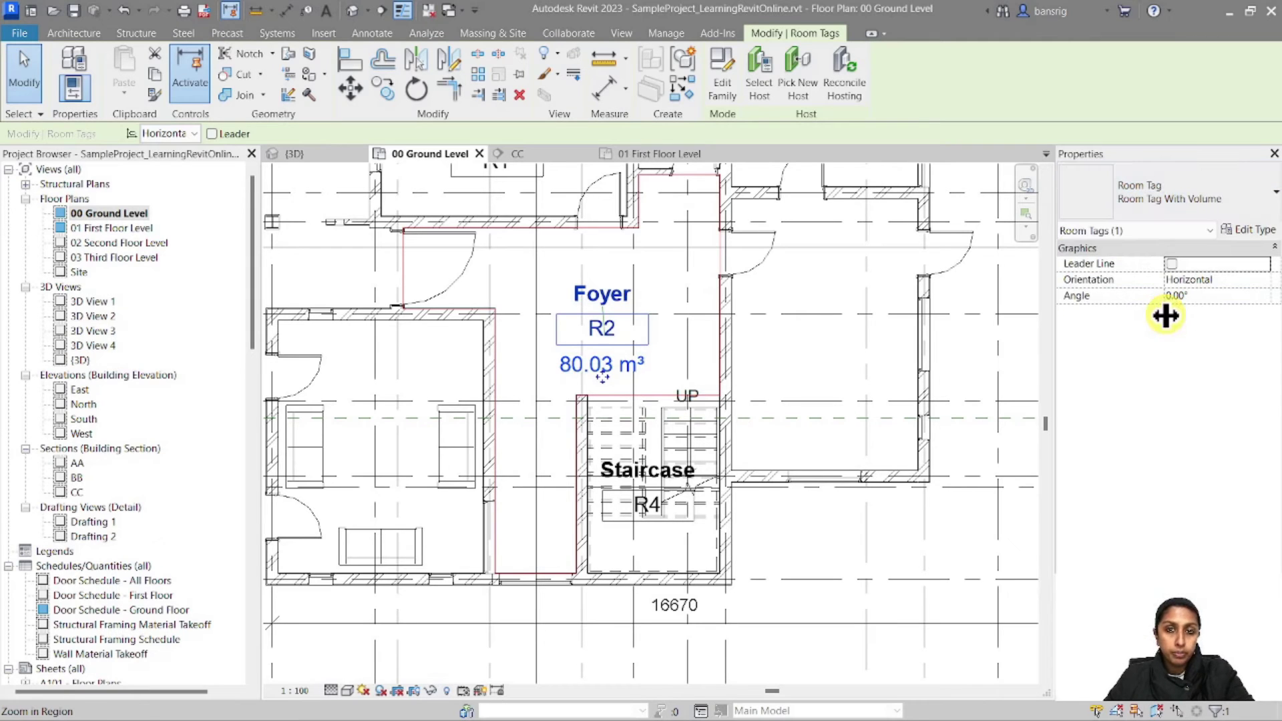
click(826, 333)
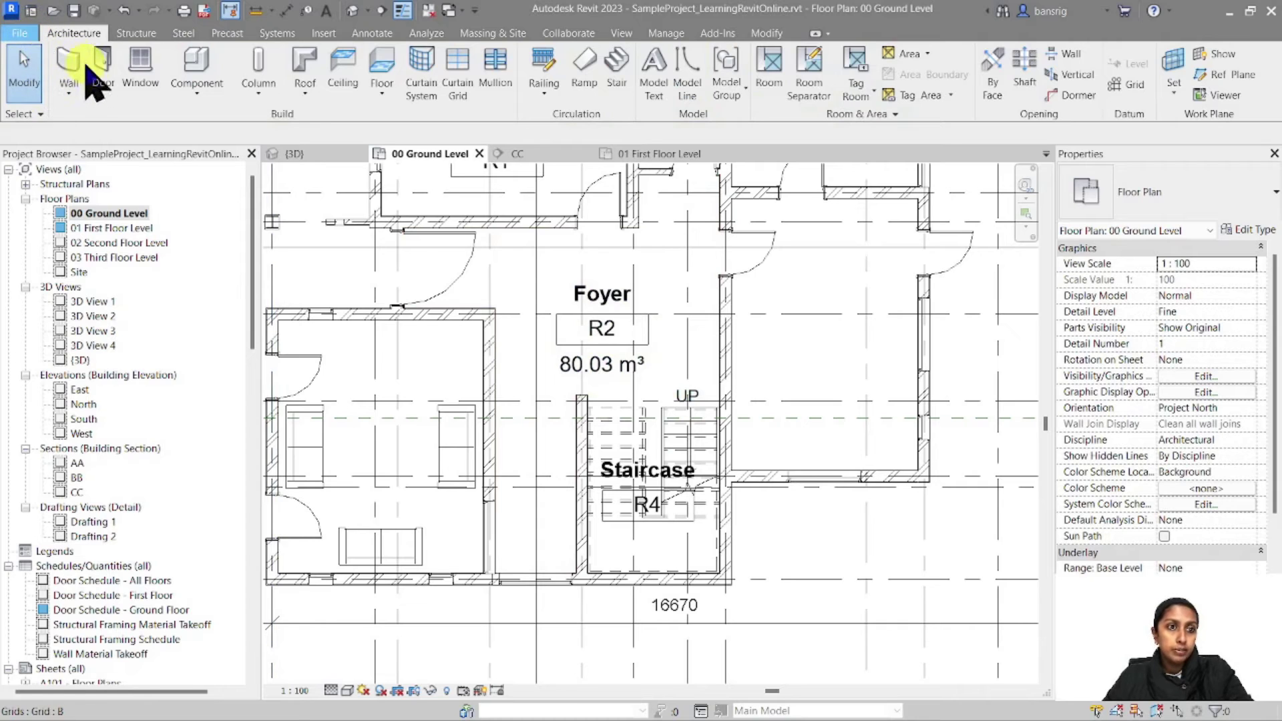
Create a new family from the Metric Room Tag.rft template in the Annotations folder.
key(alt+f)
mouse_move(107, 110)
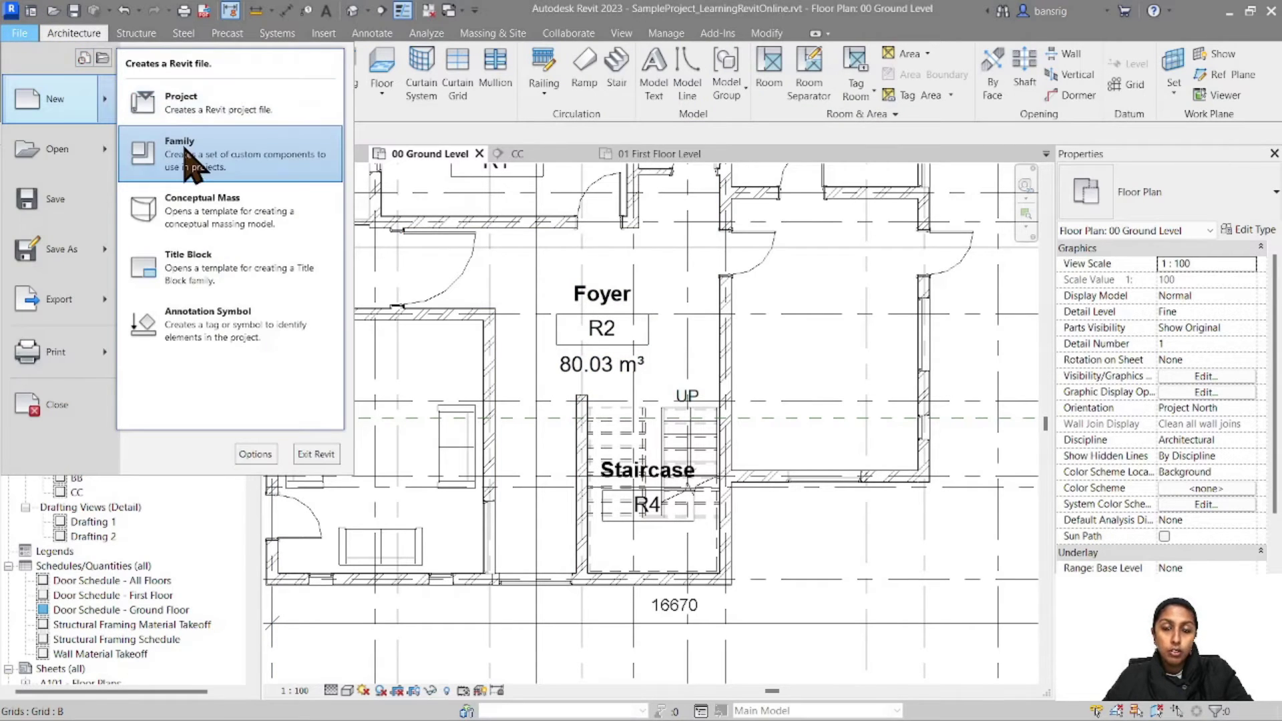
click(186, 190)
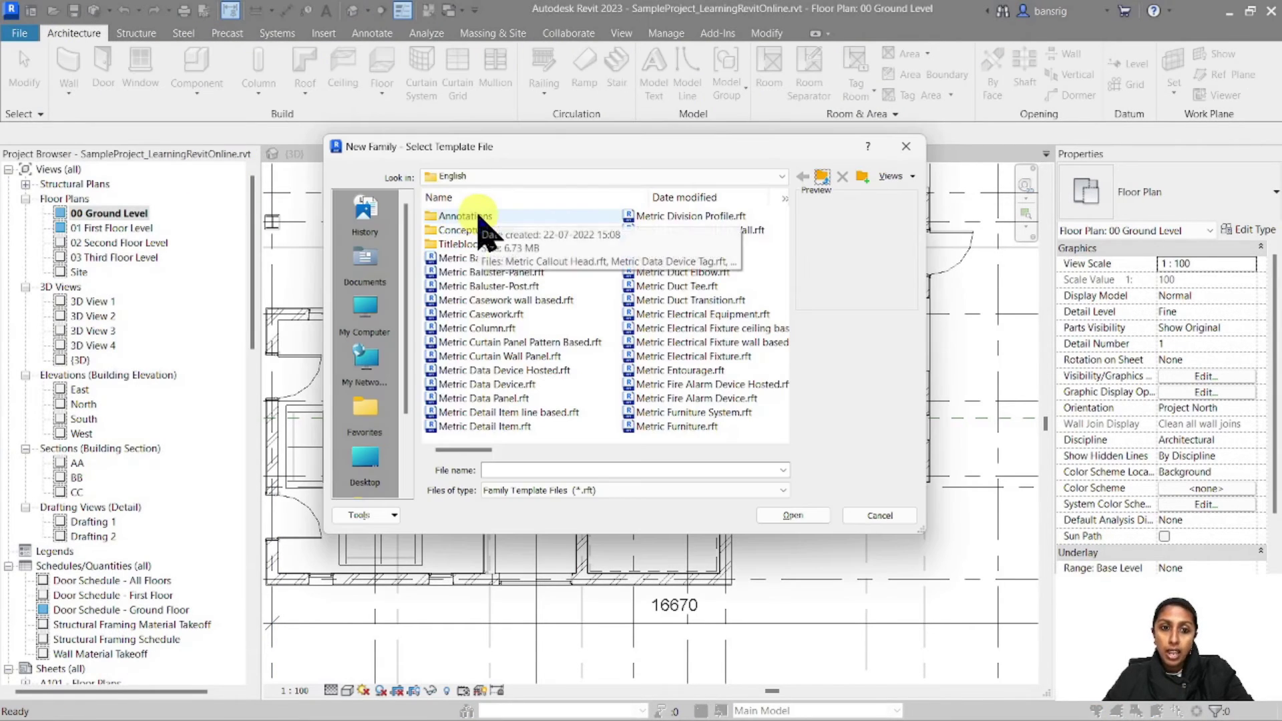
double_click(476, 217)
click(506, 399)
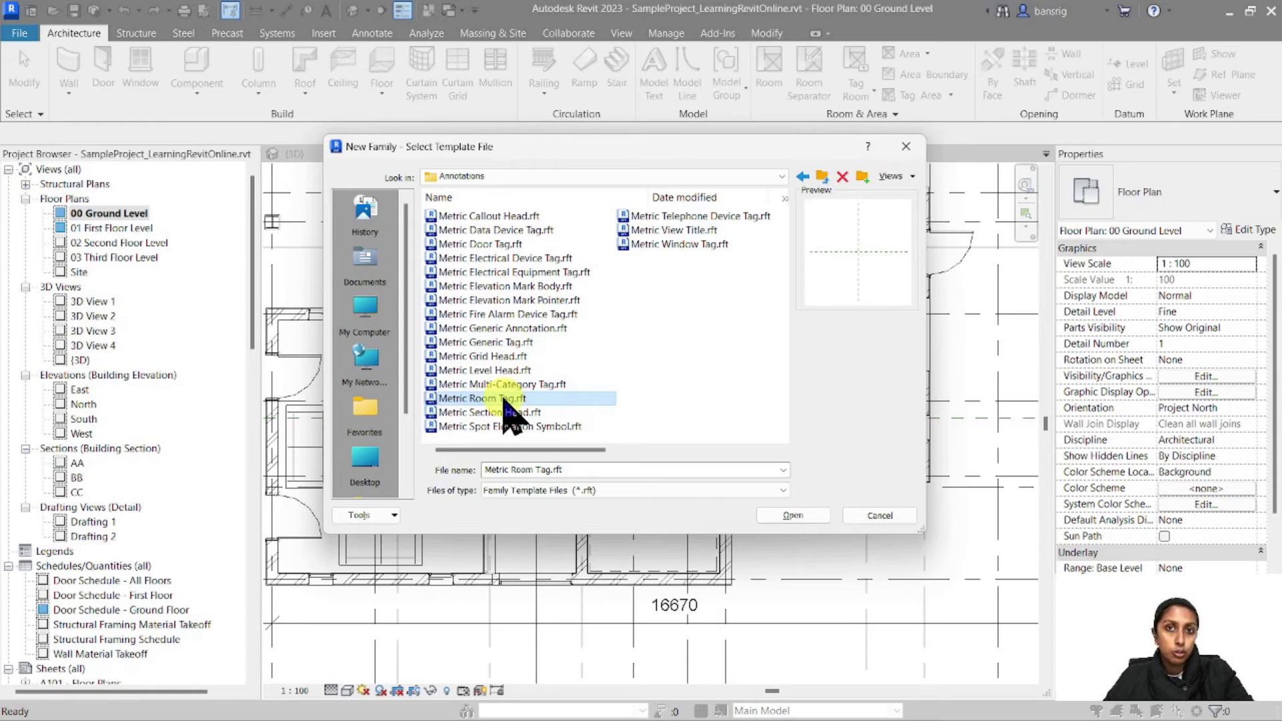
click(794, 519)
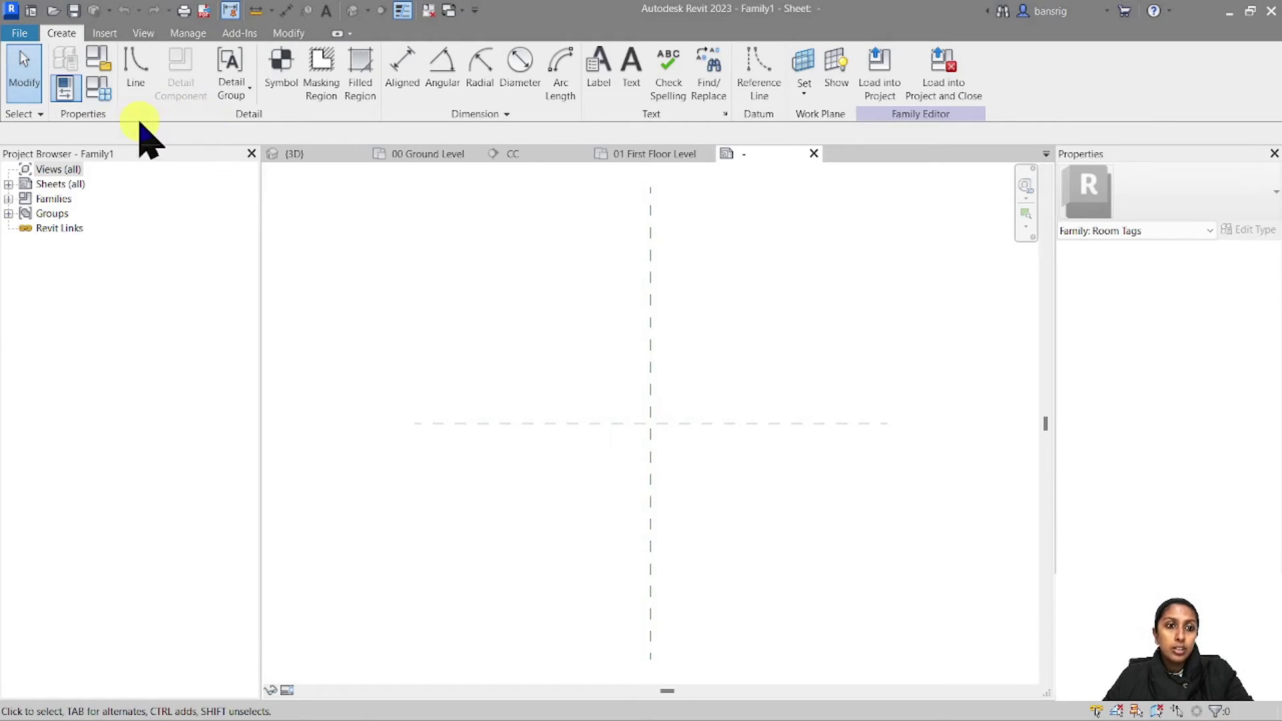
Place a label with the Name parameter at the intersection of the reference planes in the tag family.
click(599, 79)
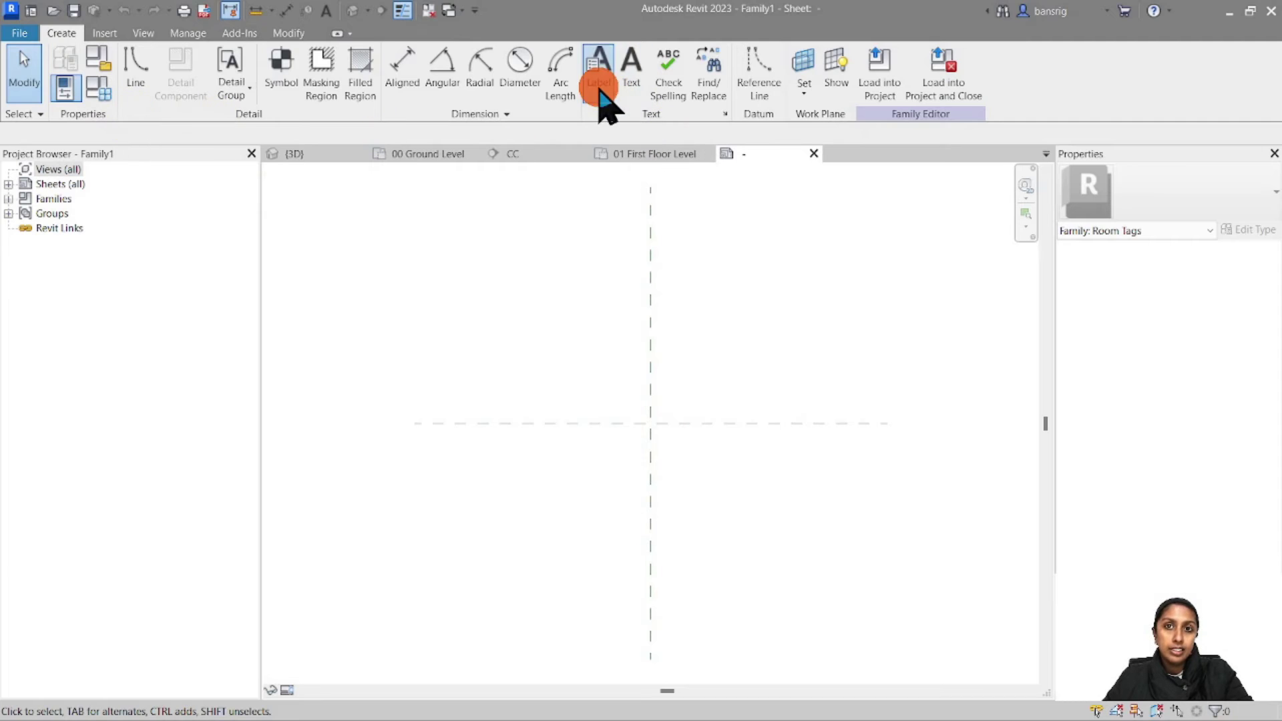
key(Escape)
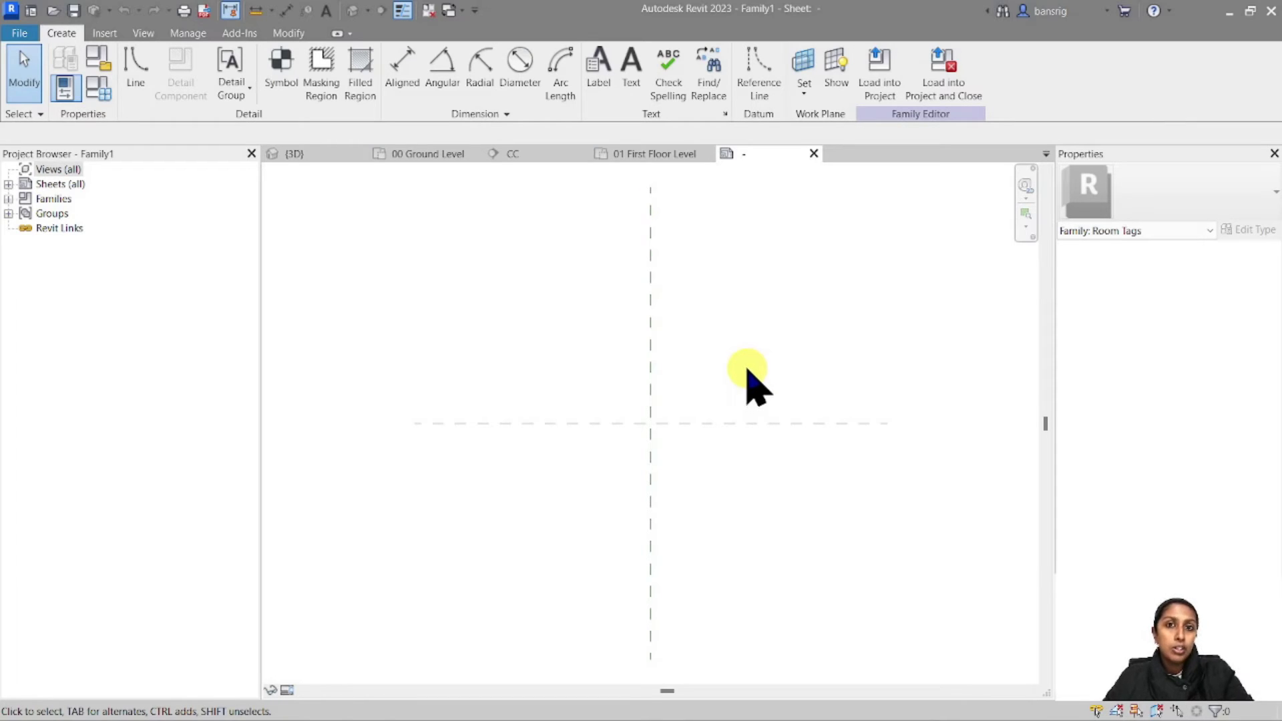
key(l)
key(l)
click(652, 428)
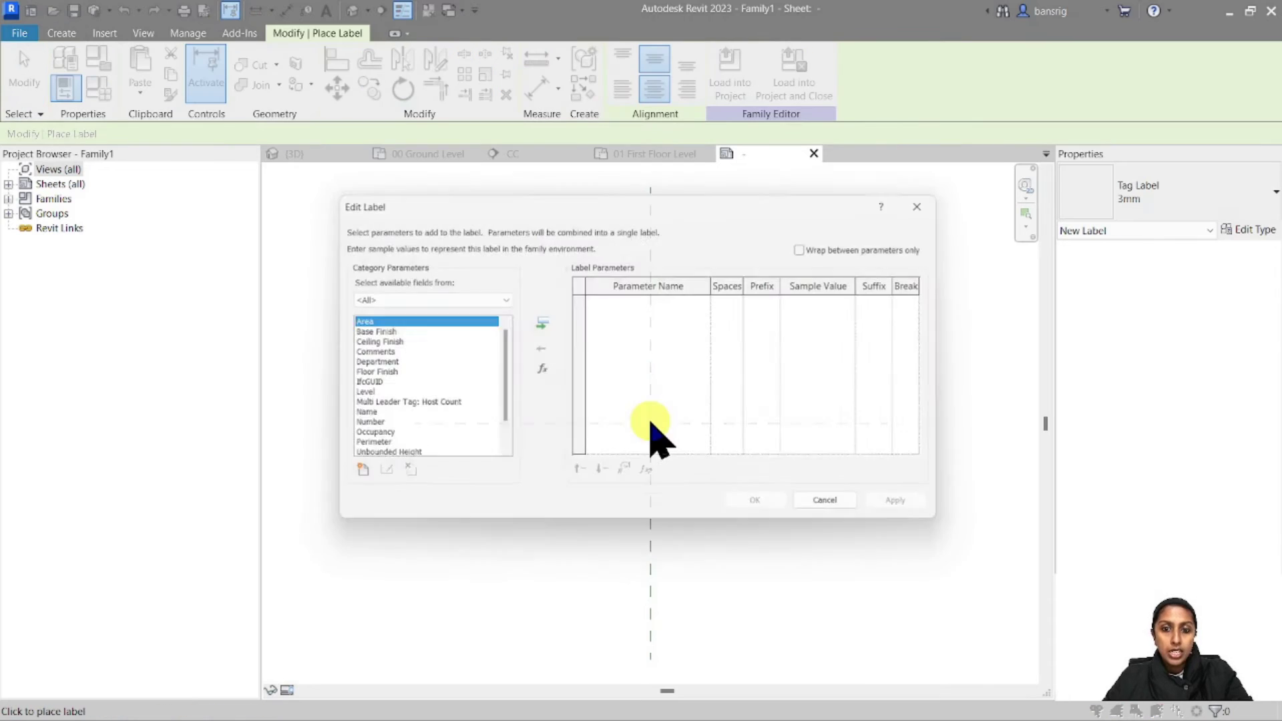
scroll(467, 427, down, 3)
double_click(353, 386)
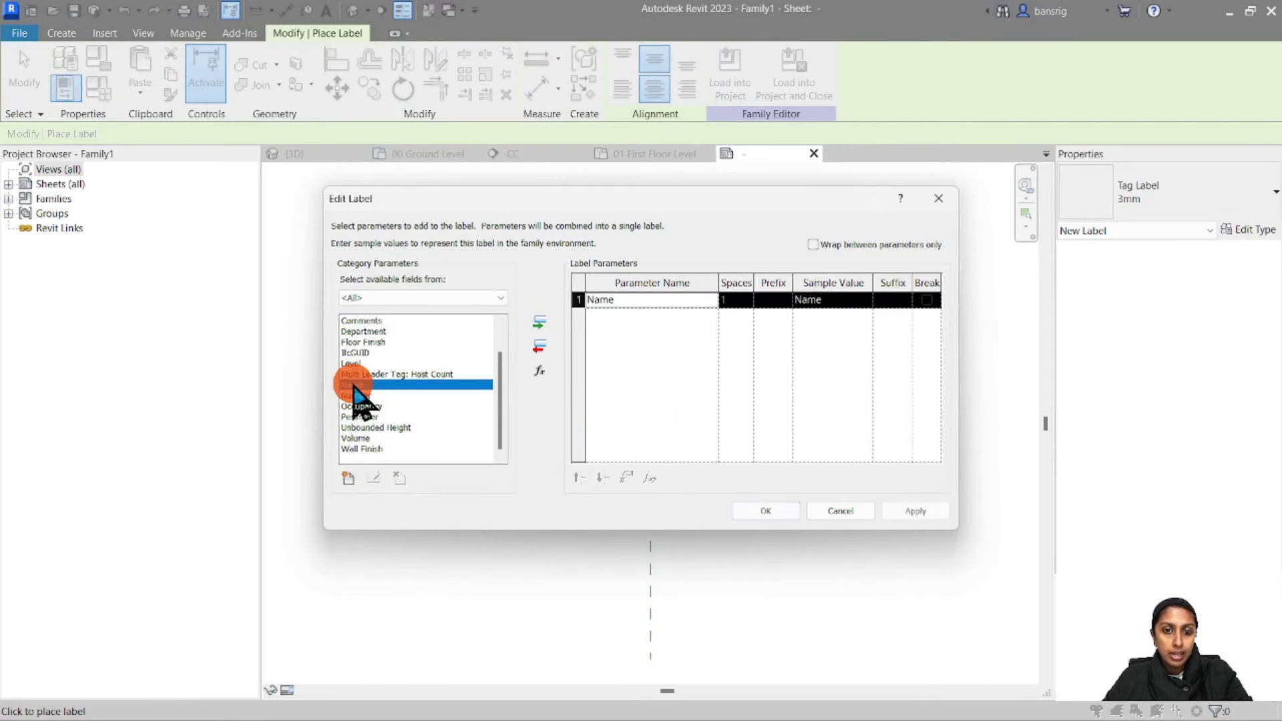
click(774, 511)
scroll(656, 434, up, 5)
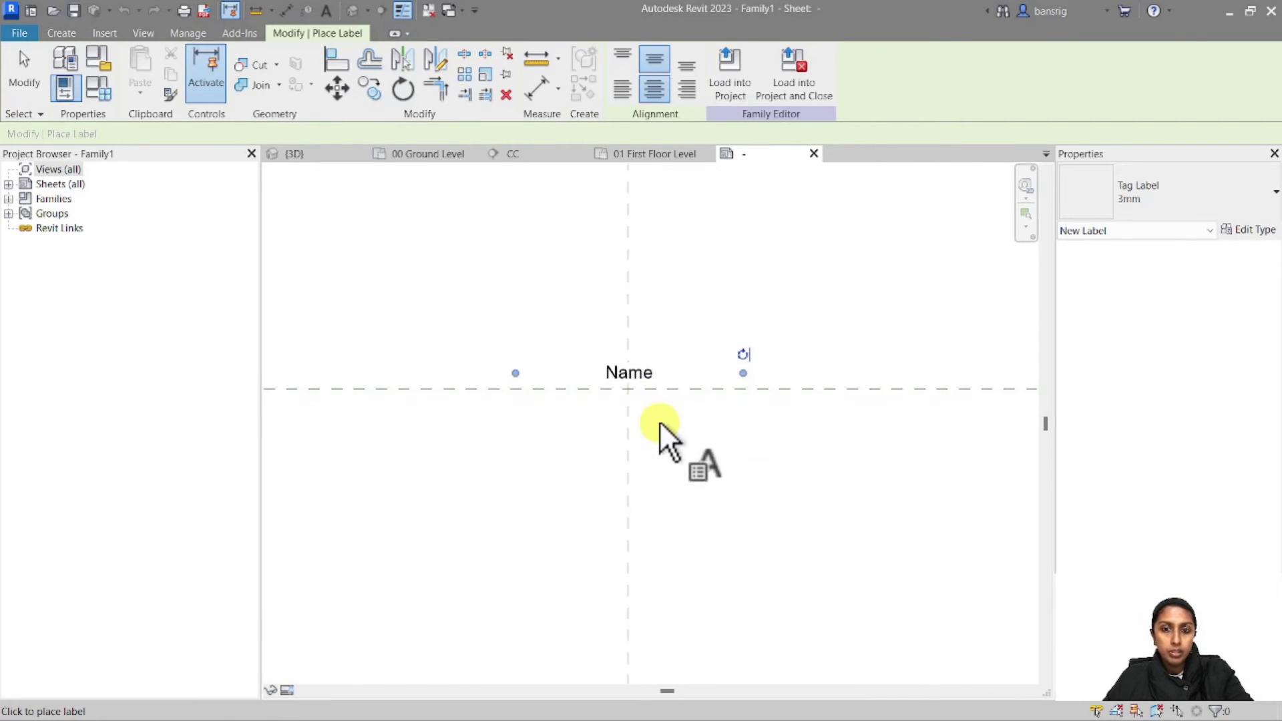
key(Escape)
Nudge the Name label down until it sits on the horizontal reference plane.
click(614, 345)
key(Down)
key(Down)
key(Down)
key(Down)
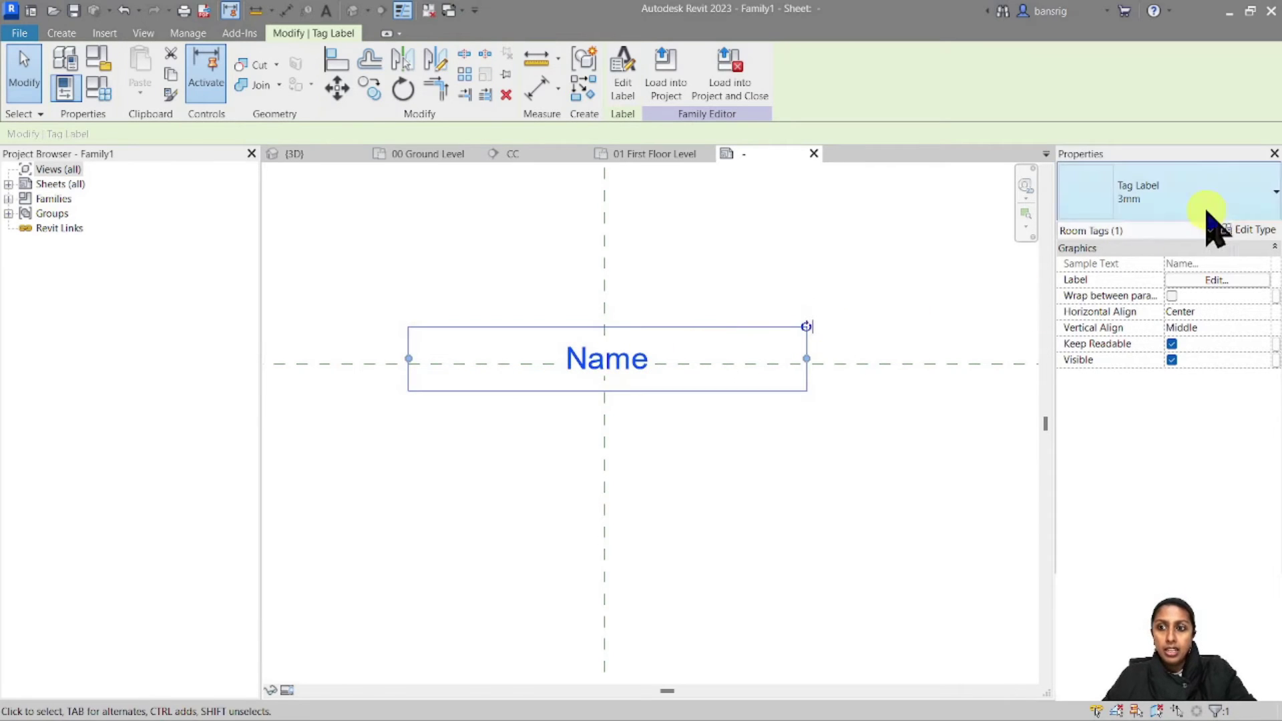
Duplicate the Name label's type as 2mm and set its text size to 2 mm.
click(1248, 230)
click(1051, 234)
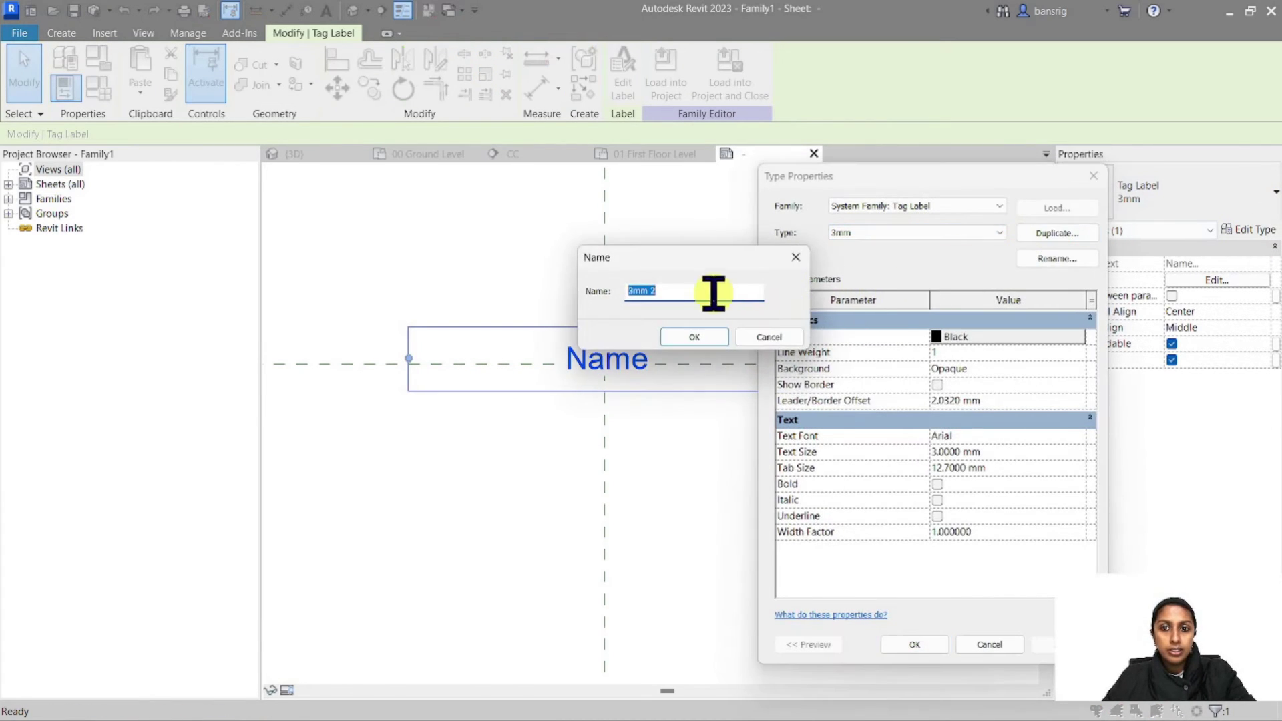
key(Return)
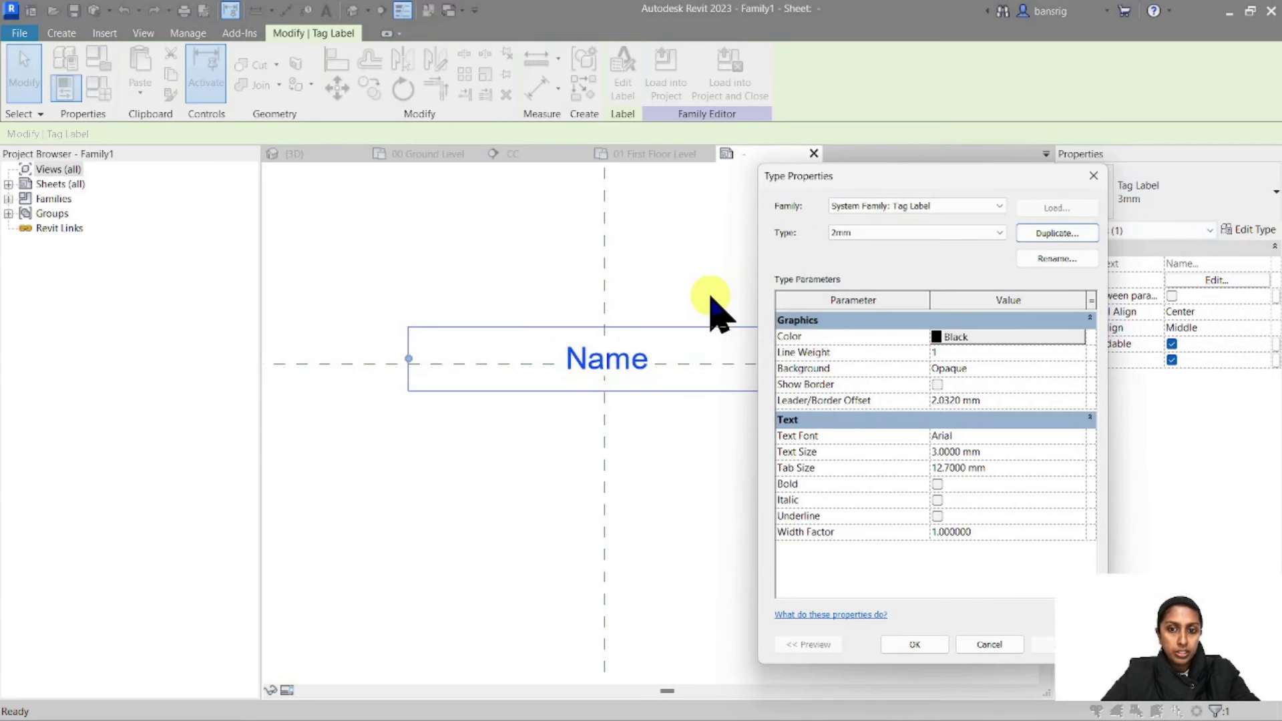
click(938, 451)
text(2)
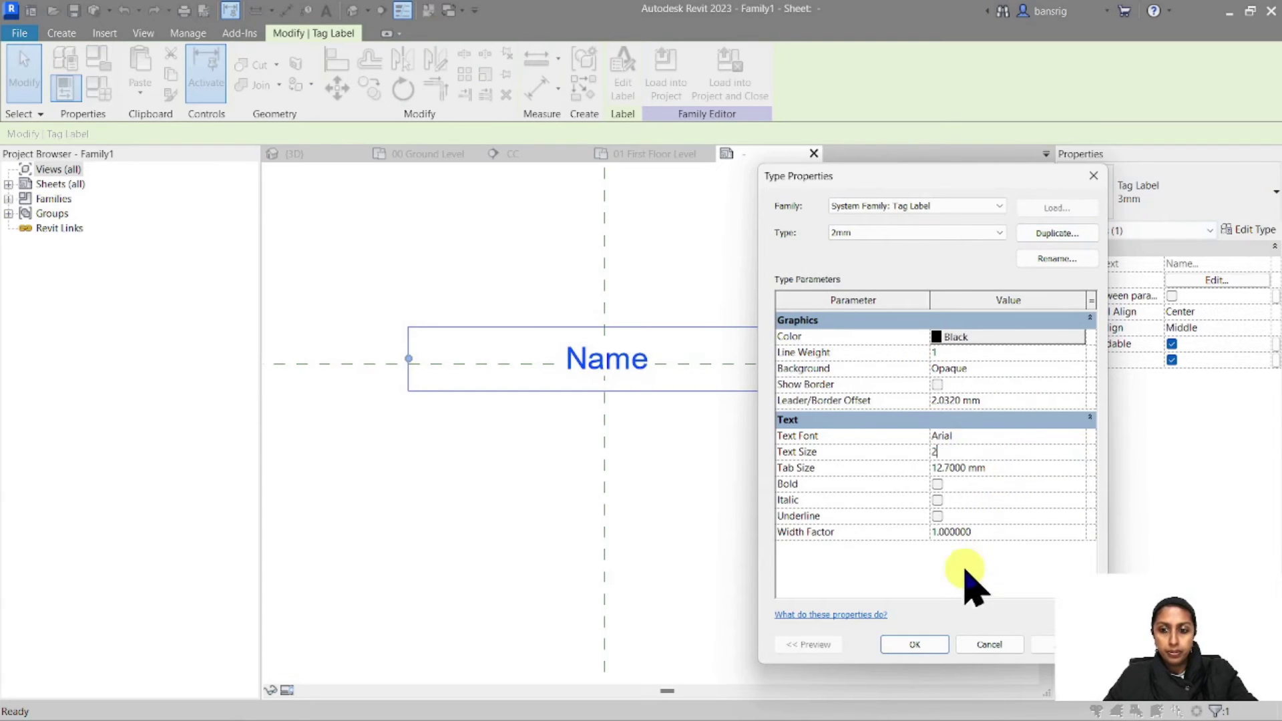
click(926, 646)
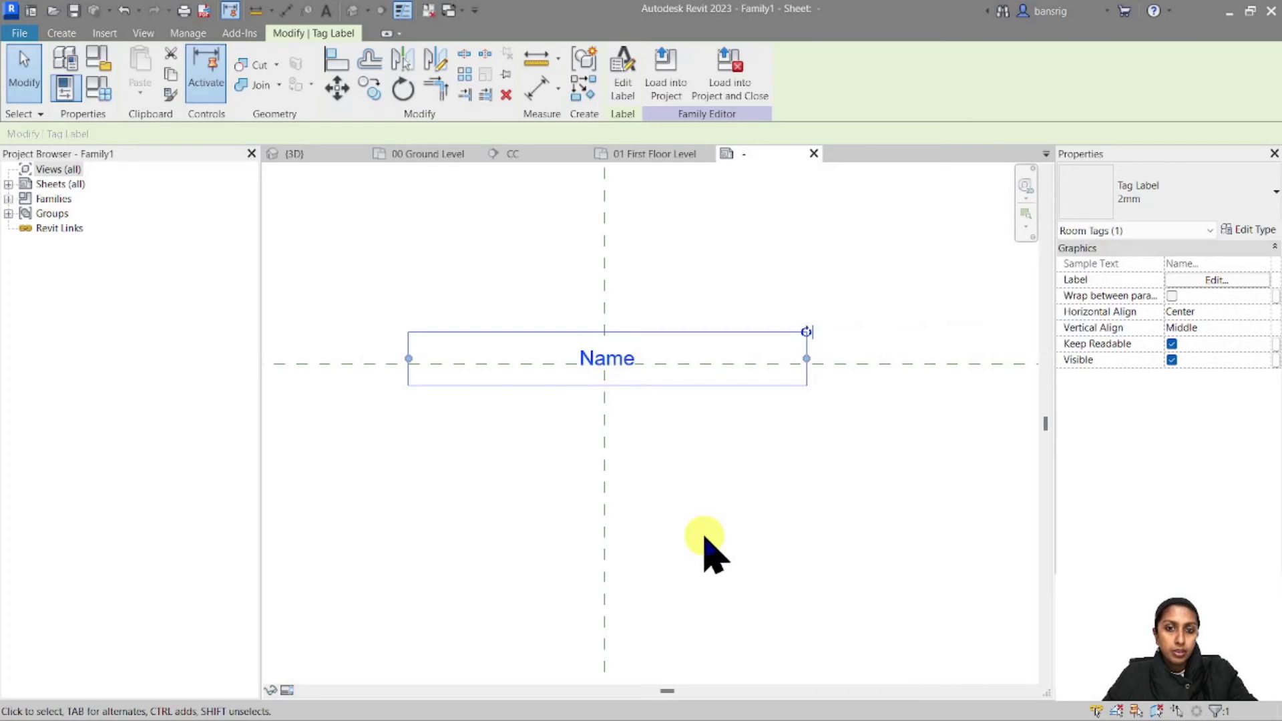
click(691, 514)
Place a label with the Area parameter directly below the Name label.
click(62, 34)
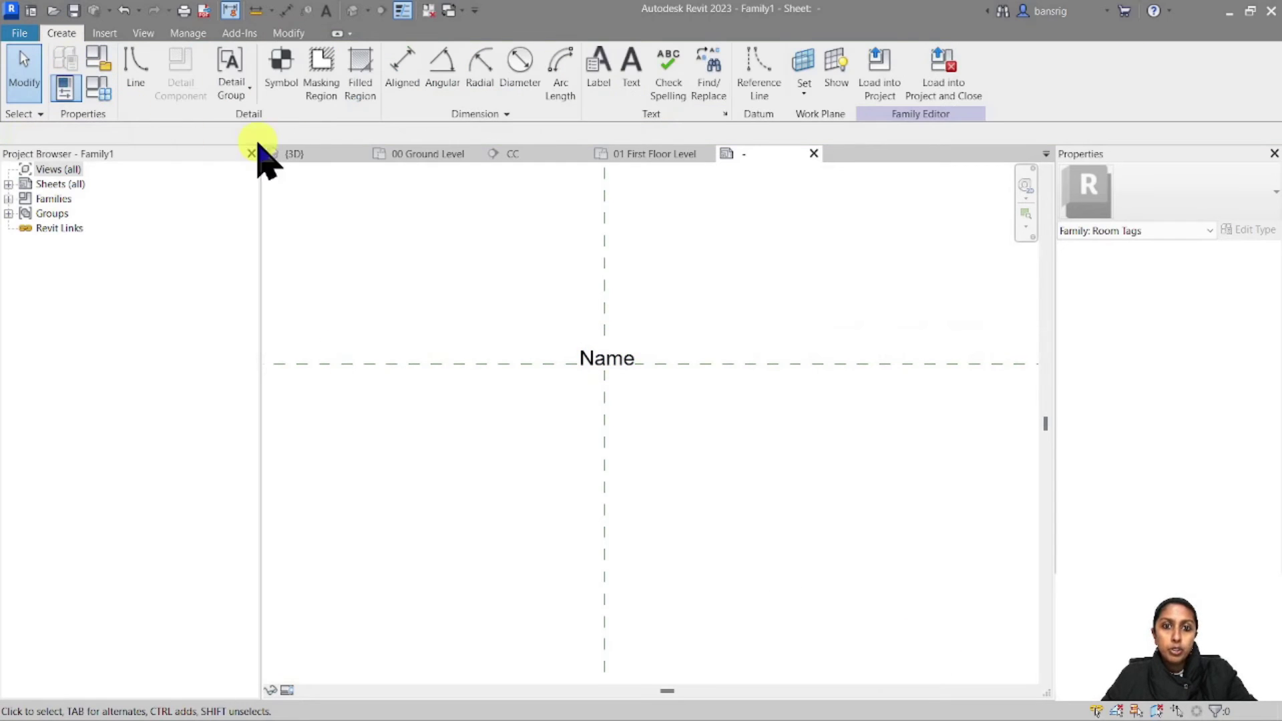
click(592, 83)
click(606, 385)
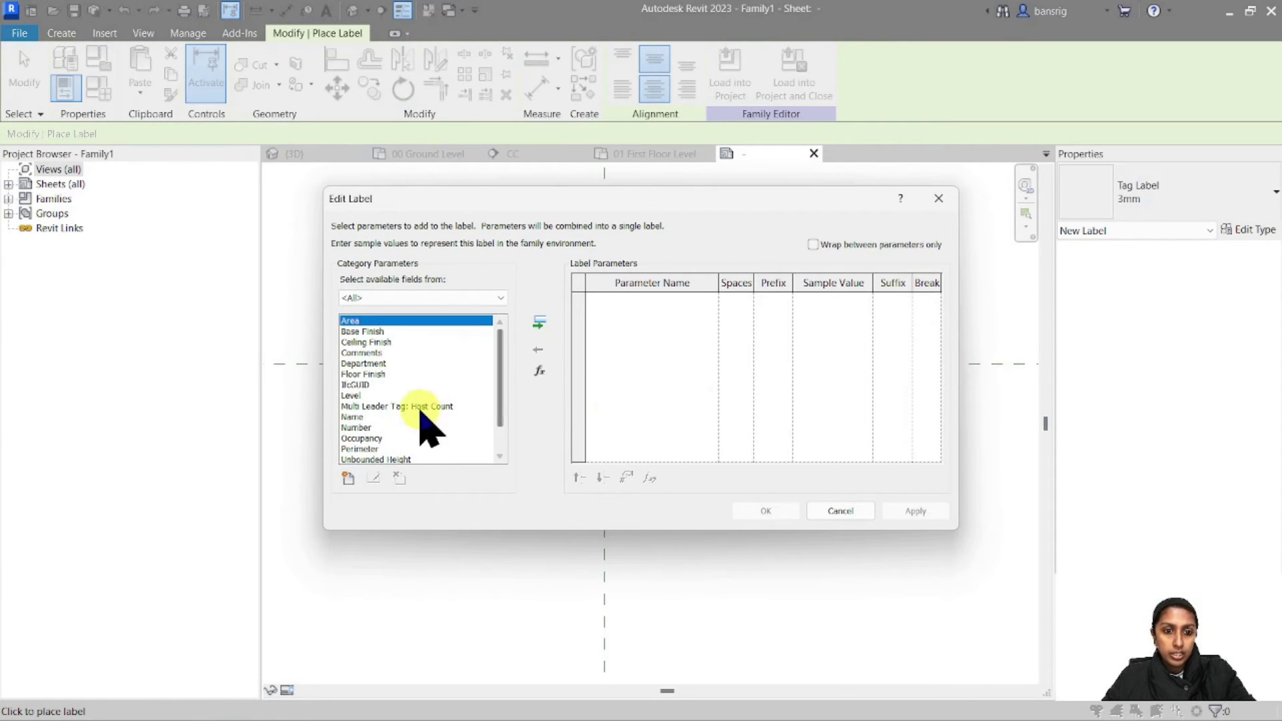
click(539, 326)
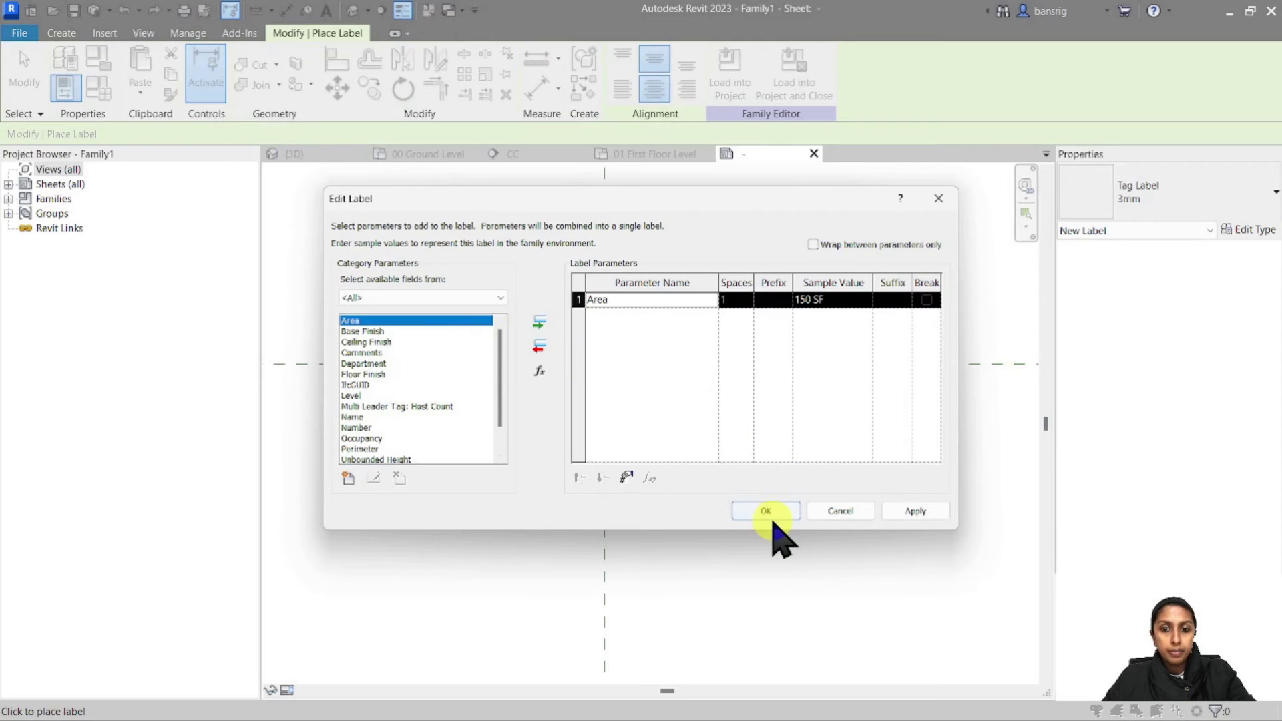
click(765, 512)
key(Escape)
Change the Area label to the 2mm tag label type.
click(581, 406)
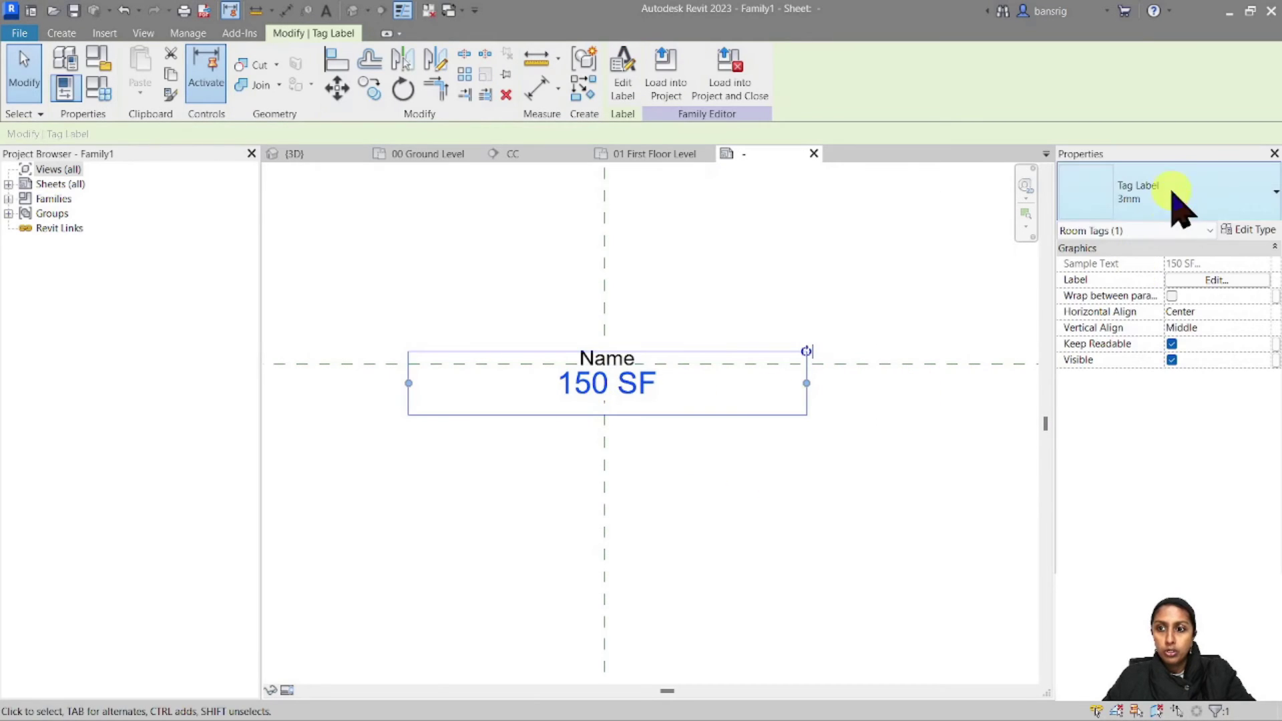
click(1134, 192)
click(1128, 269)
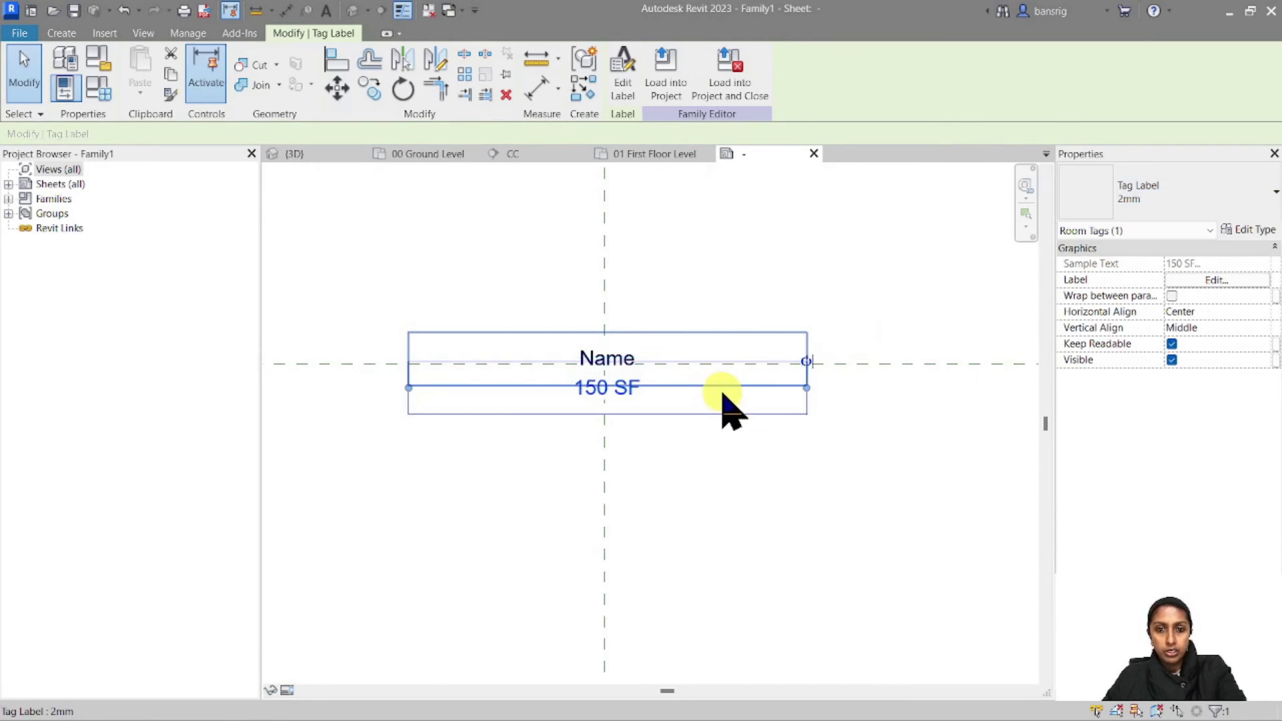
click(729, 464)
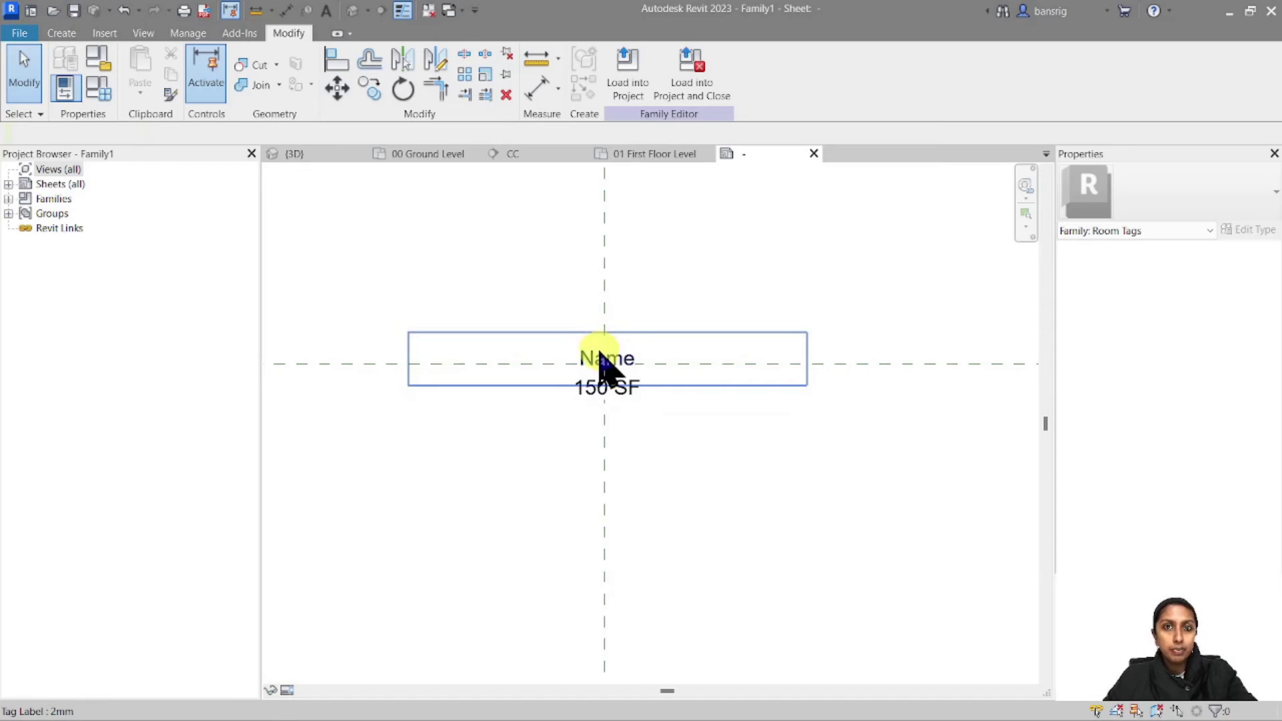
Draw a horizontal line about 28 mm long between the Name and Area labels.
click(62, 33)
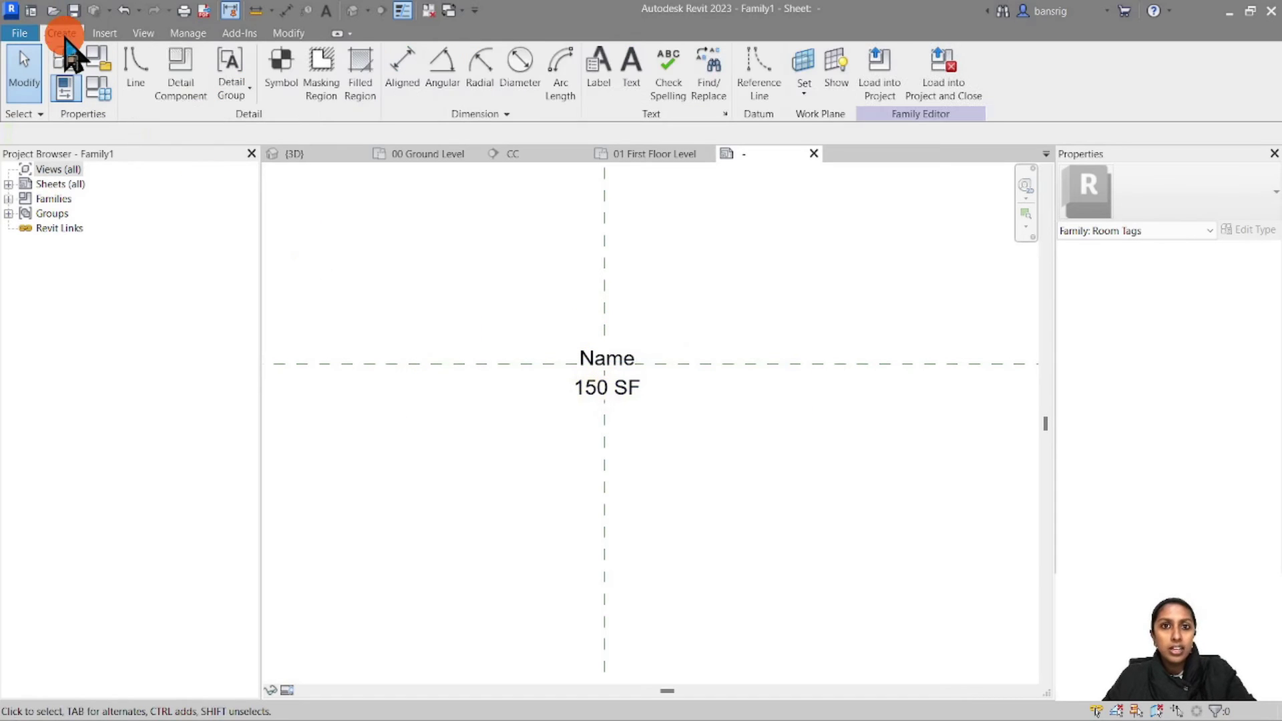
click(122, 73)
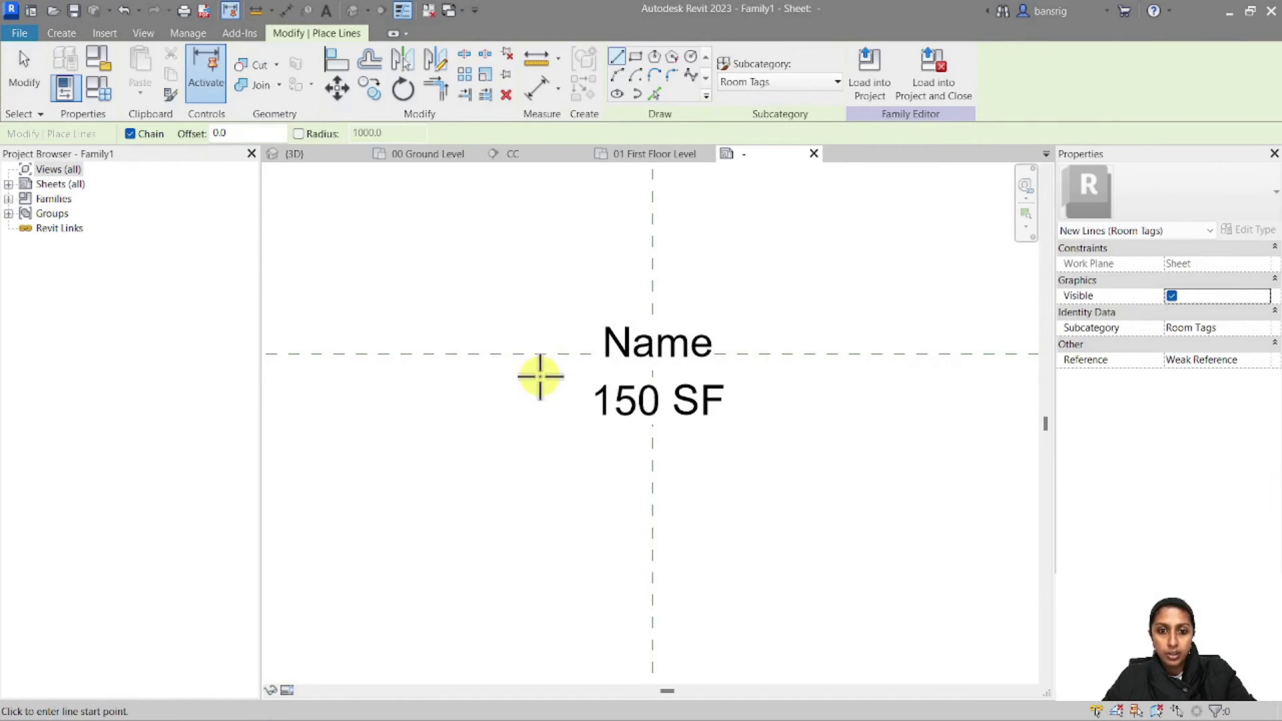
click(434, 365)
scroll(678, 367, up, 2)
click(855, 371)
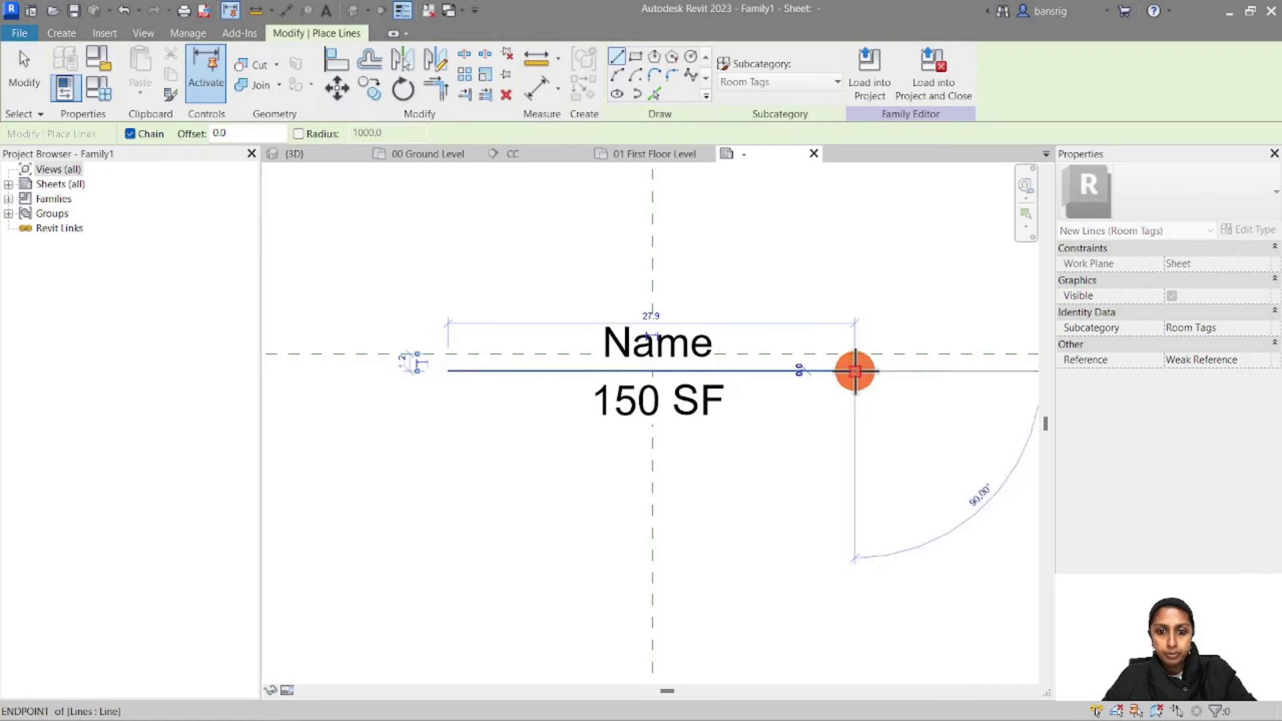
key(Escape)
key(Escape)
Centre the line on the vertical reference plane with an equality dimension across both ends, and delete the dimension.
key(d)
key(i)
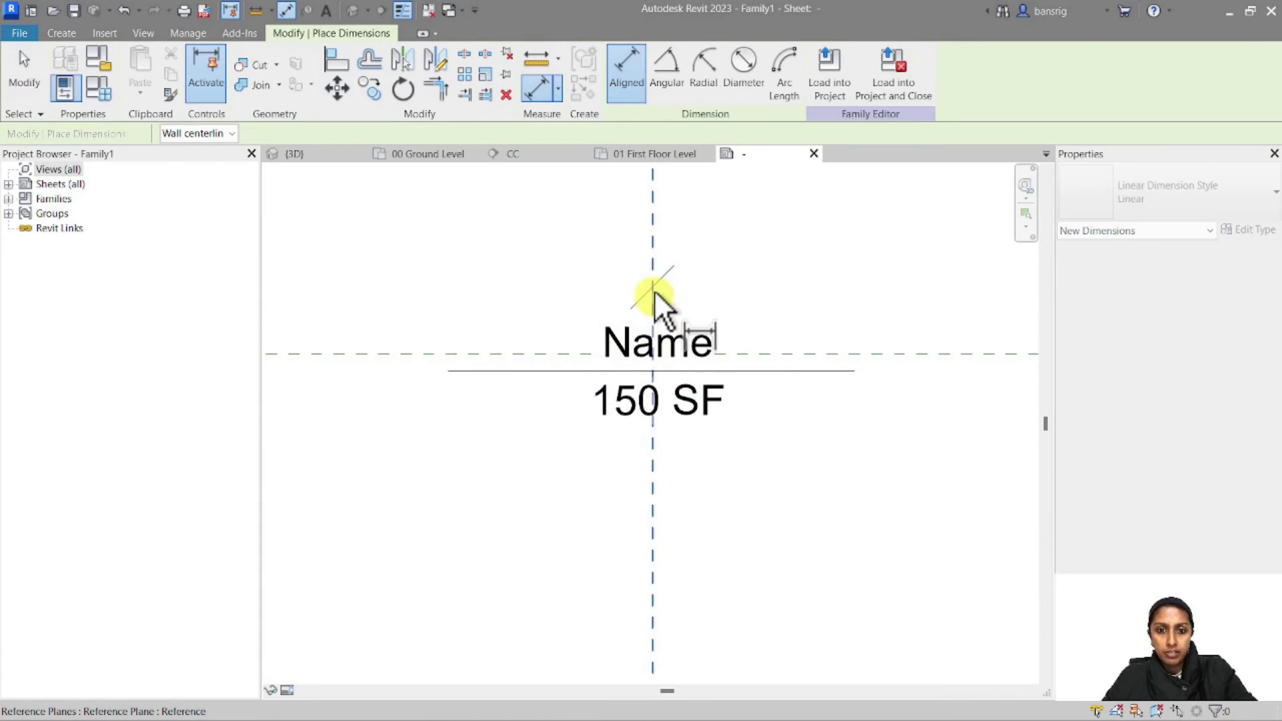
click(448, 371)
click(854, 374)
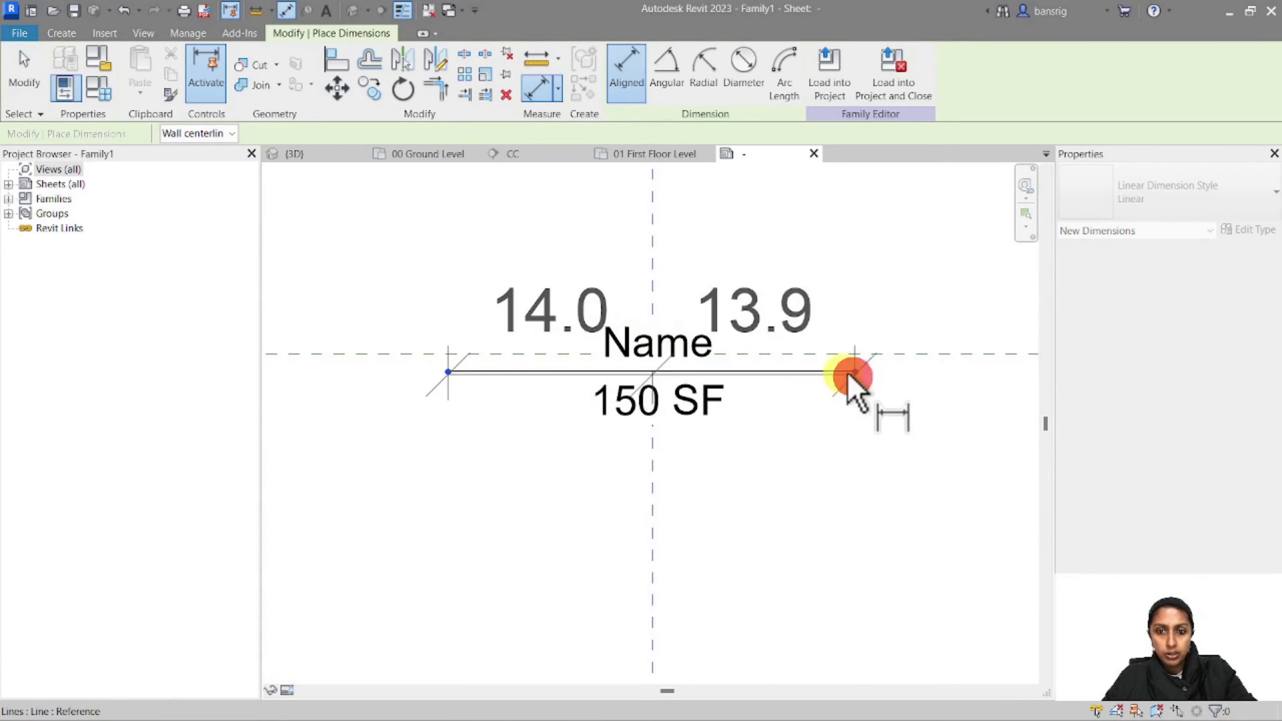
click(735, 283)
scroll(734, 310, down, 2)
click(689, 190)
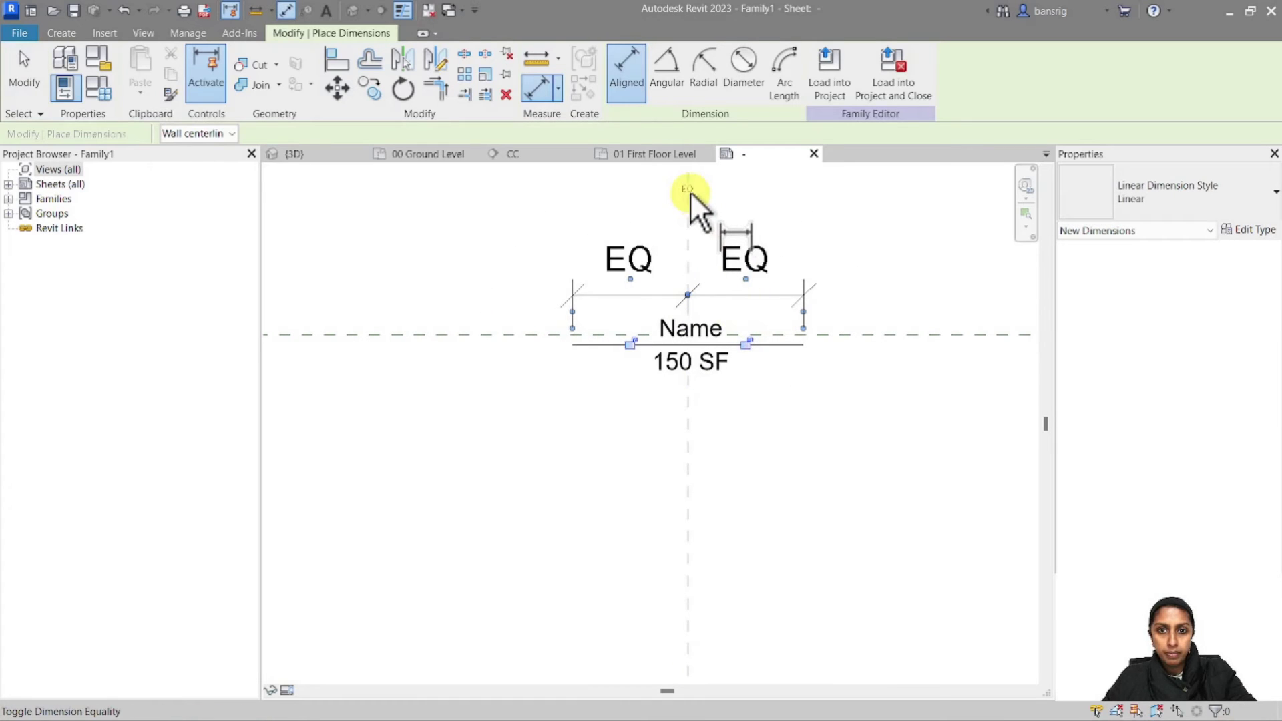
key(Escape)
key(Escape)
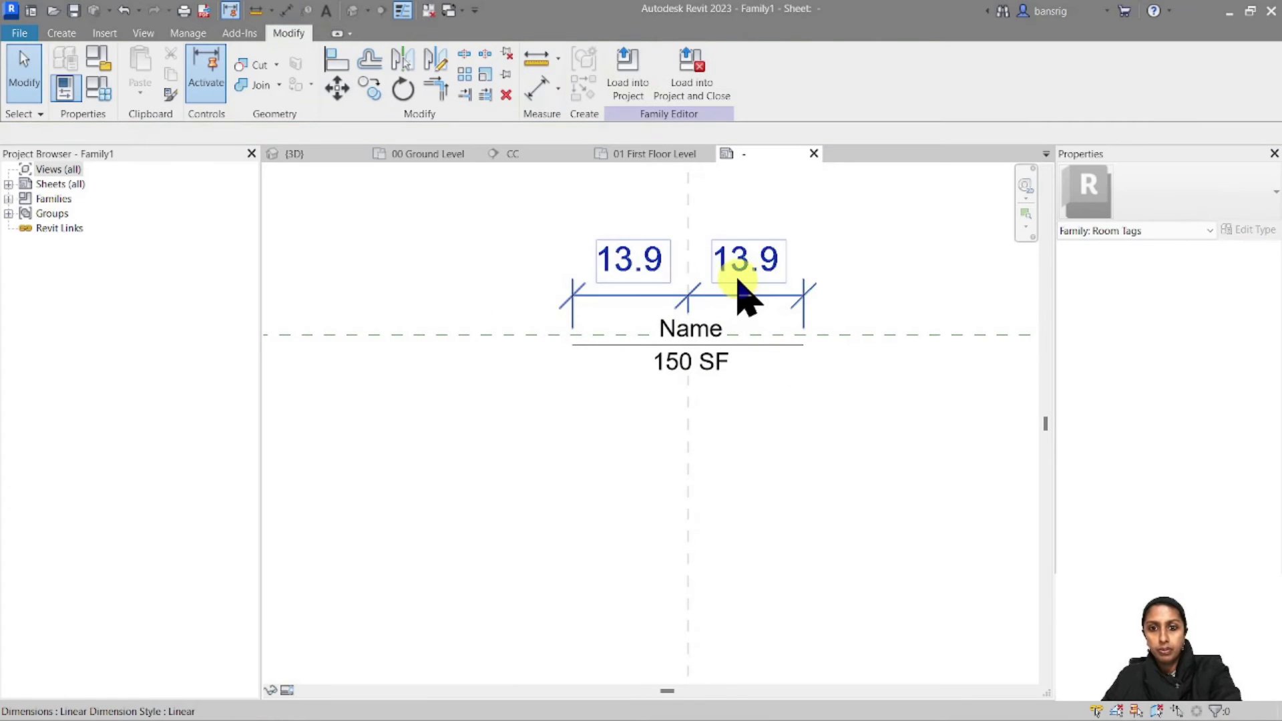
key(Delete)
Save the tag family on the Desktop as Room Tag with Area.
scroll(747, 293, up, 1)
click(74, 11)
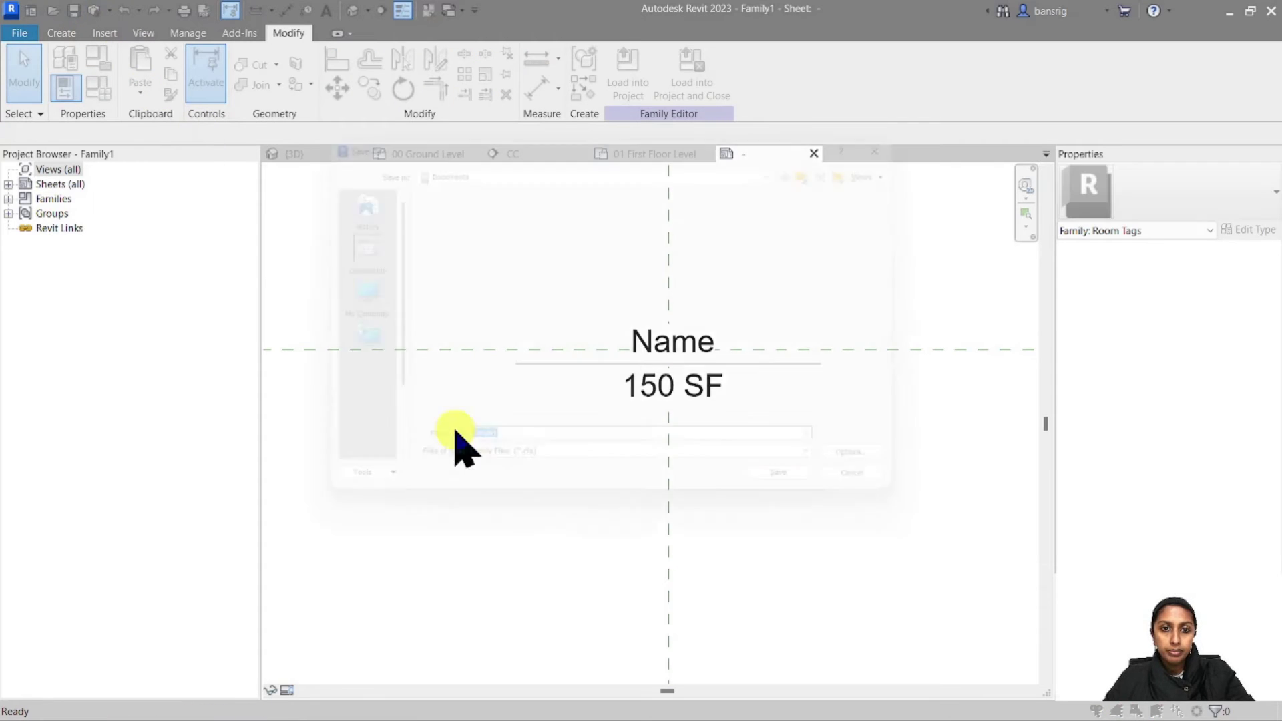
click(337, 442)
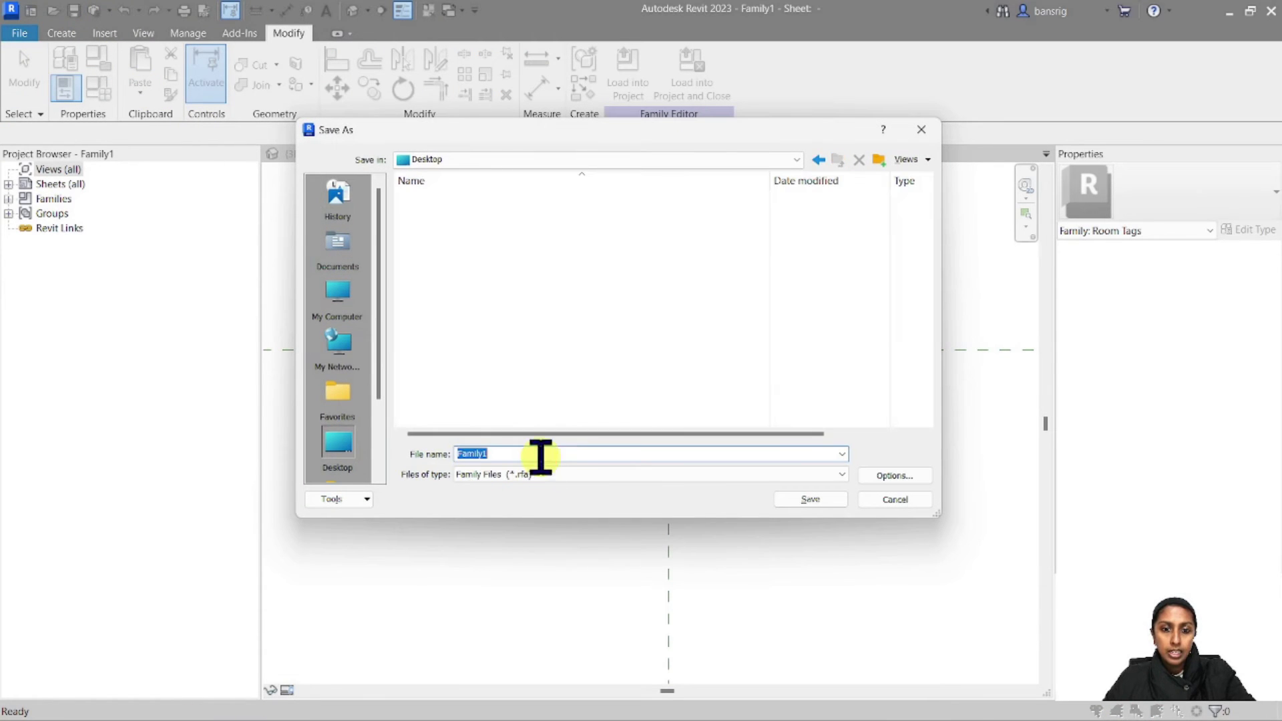
text(Room Tag)
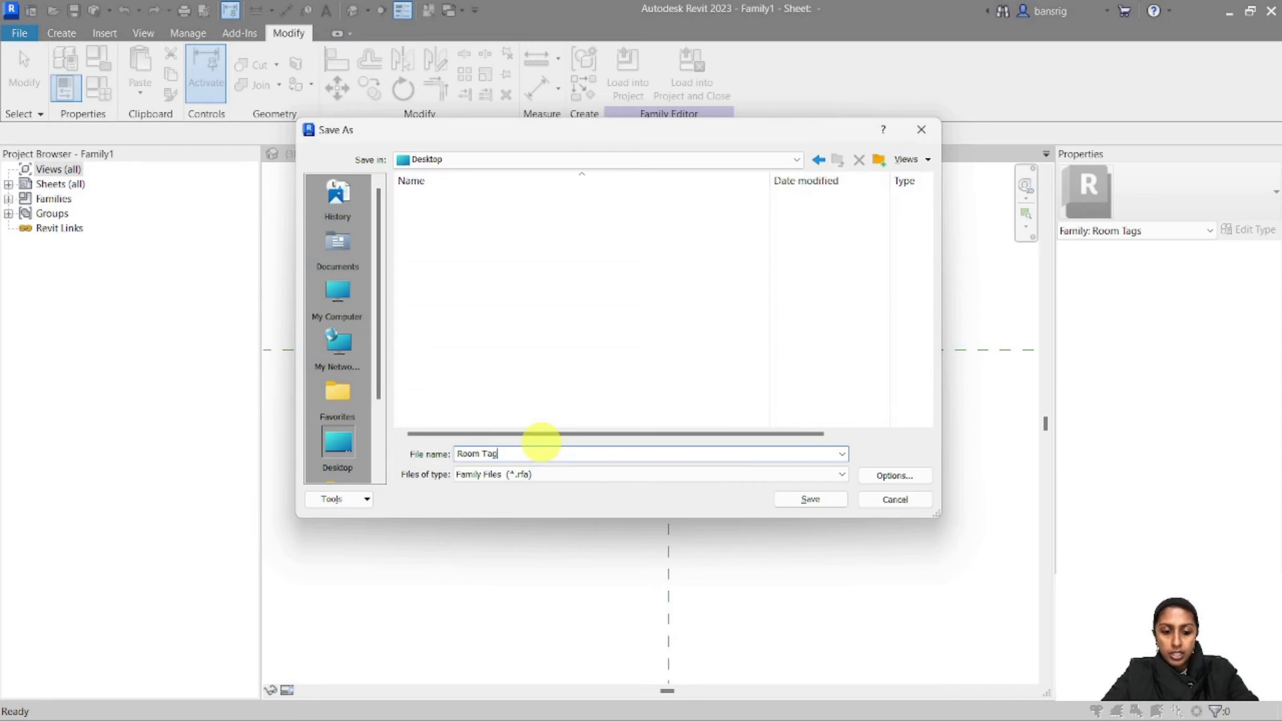
text( wt)
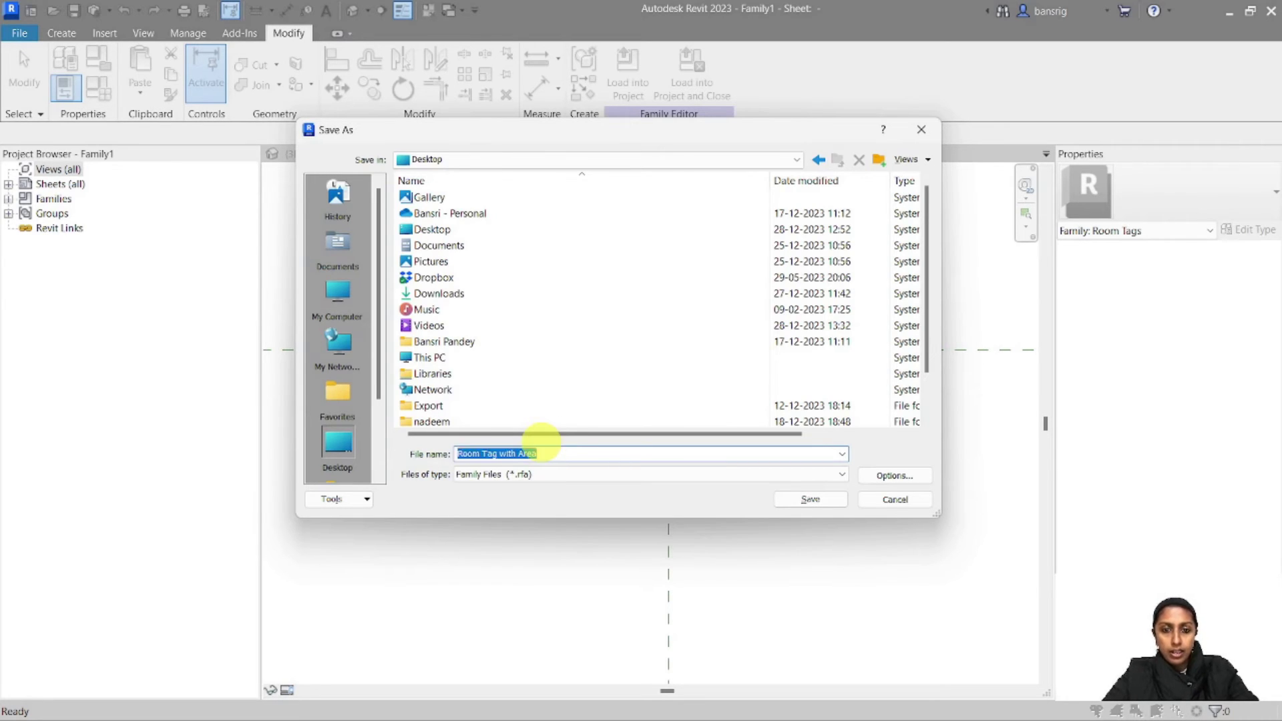
key(Return)
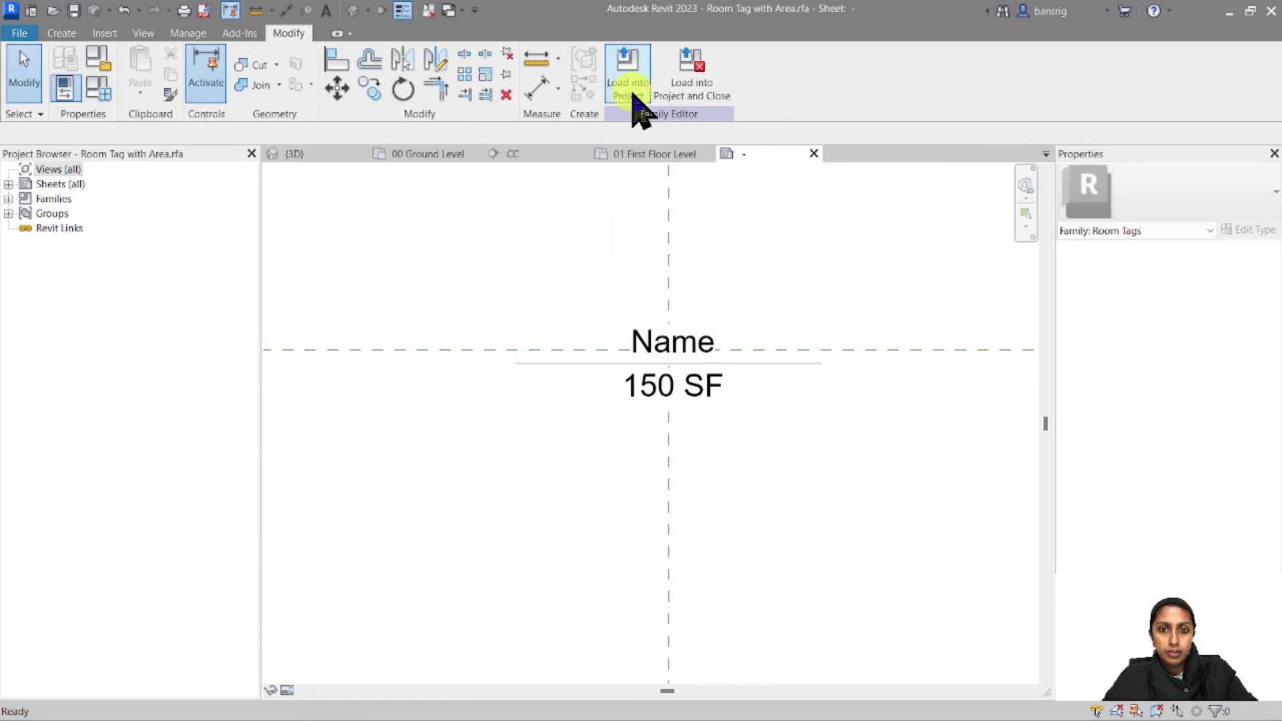
Load the tag family into the project, saving the project, and change the Foyer tag to the Room Tag with Area type.
click(634, 101)
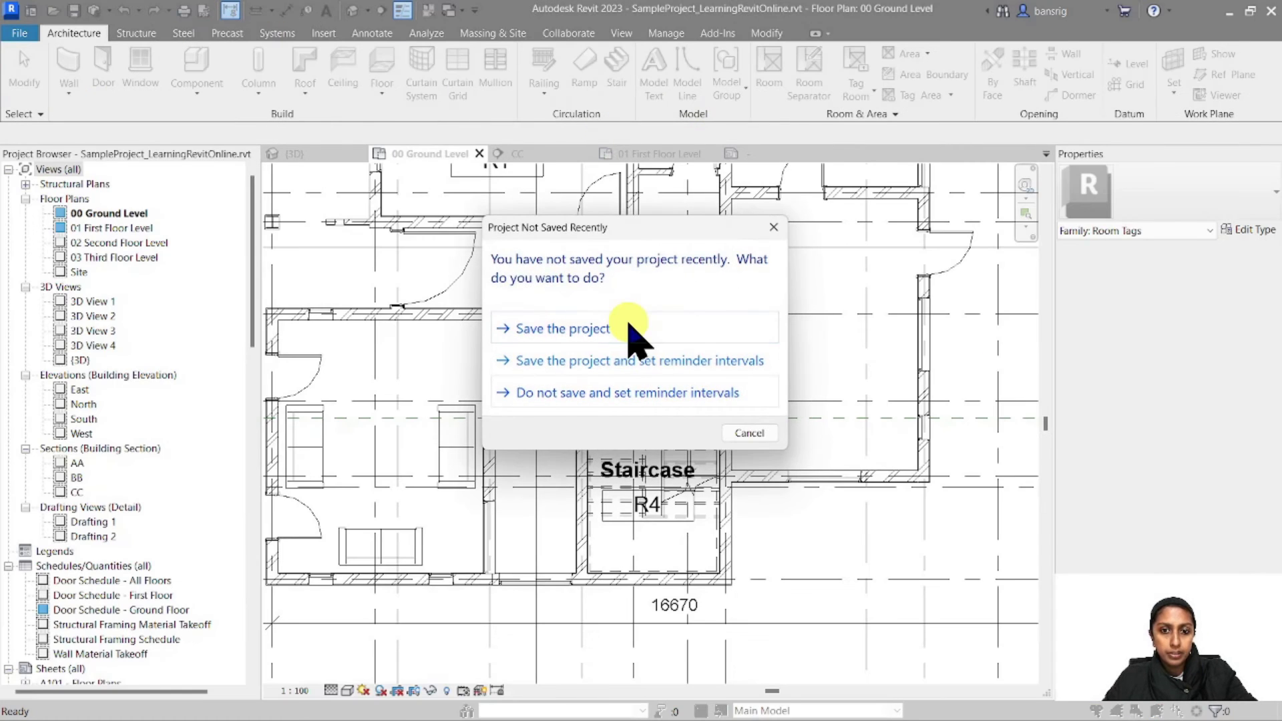
click(629, 327)
click(602, 294)
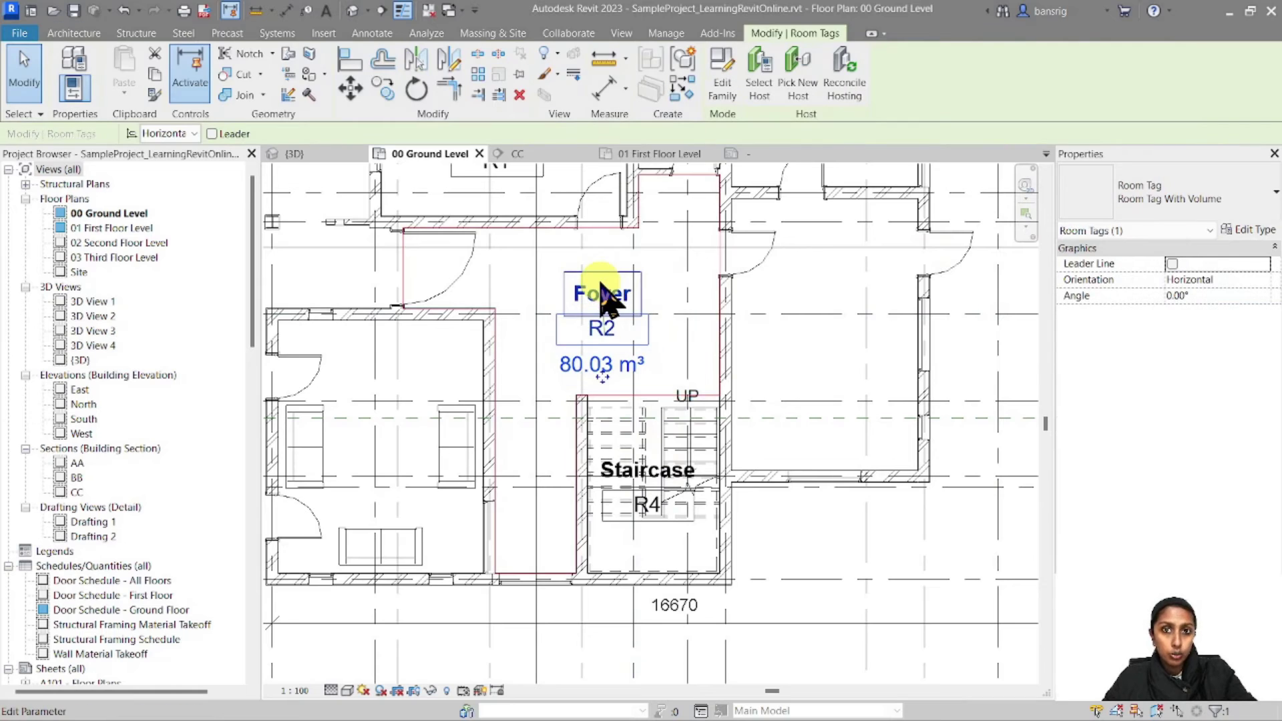
click(1155, 202)
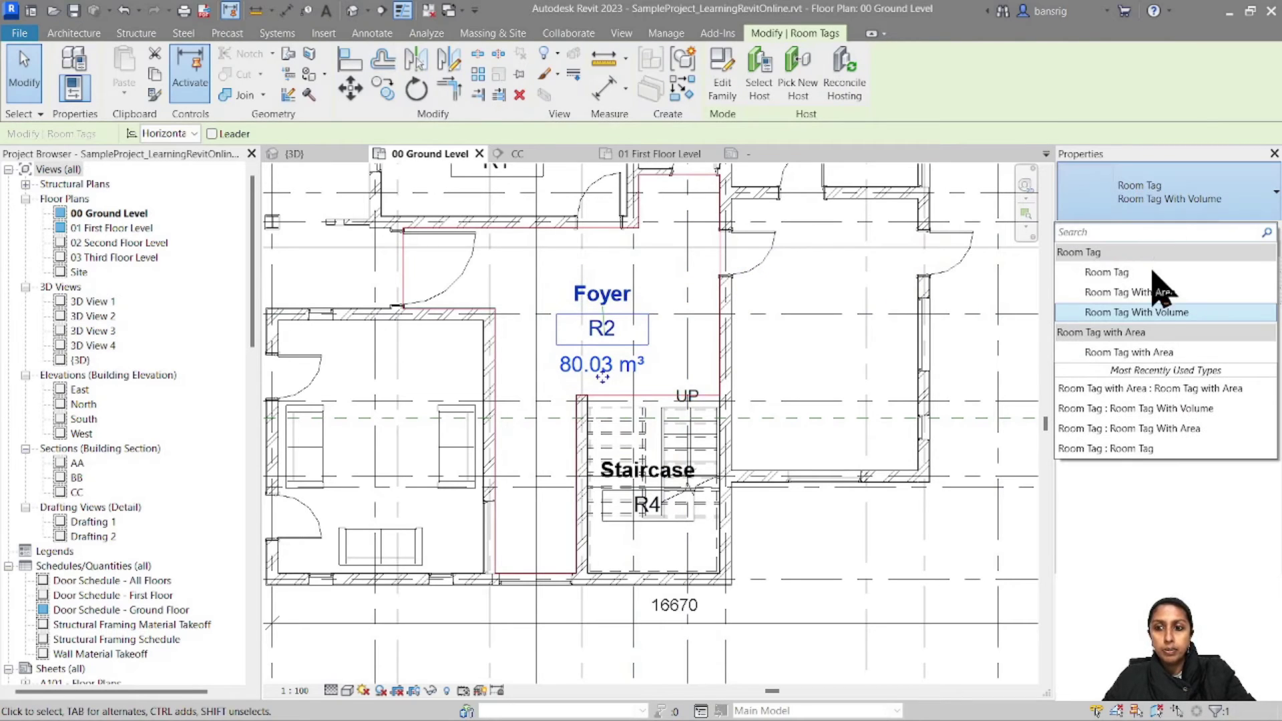
click(1148, 352)
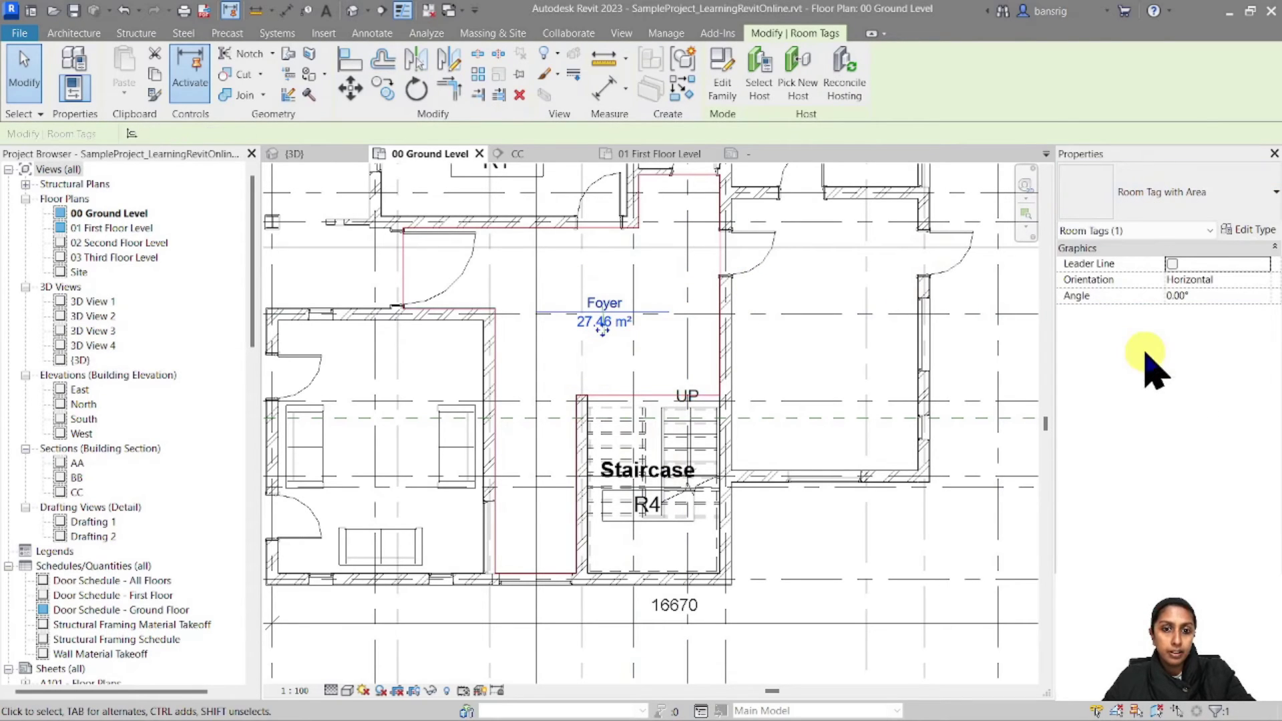
click(831, 404)
scroll(552, 338, up, 4)
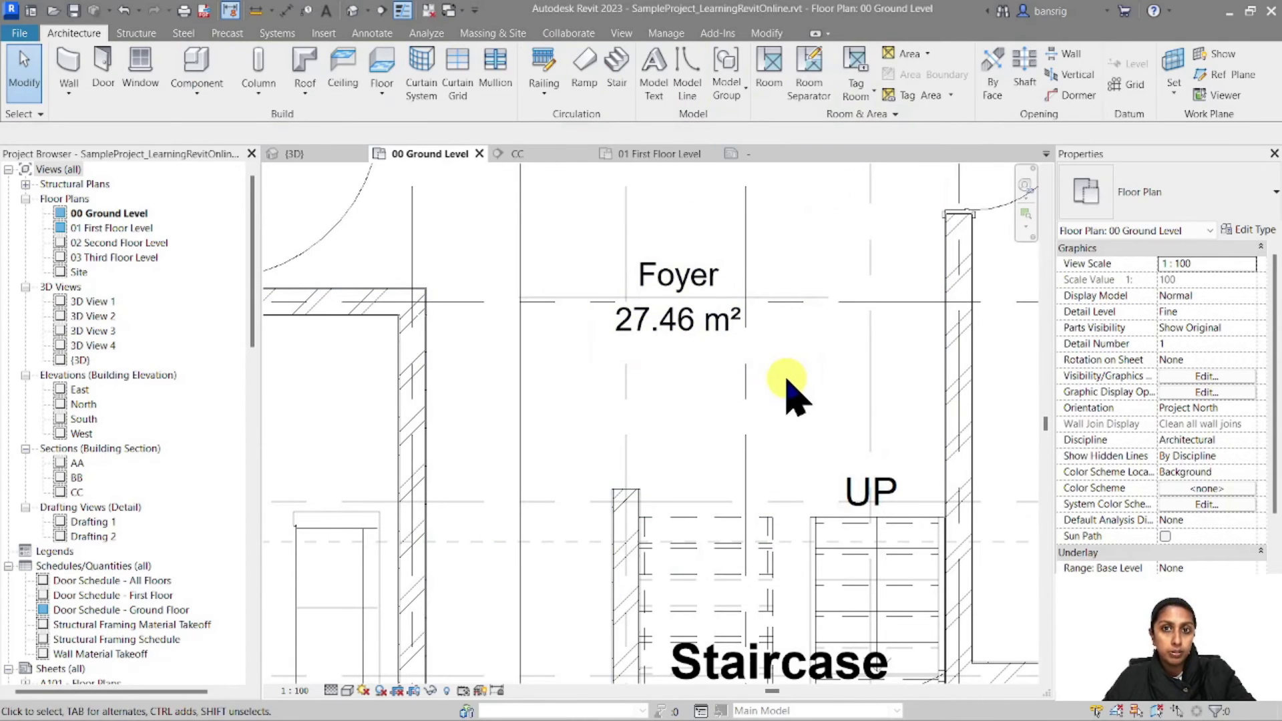
Select every instance of the Kitchen's Room Tag type in the entire project and change them to Room Tag with Area.
scroll(791, 391, down, 5)
scroll(668, 333, up, 3)
click(665, 337)
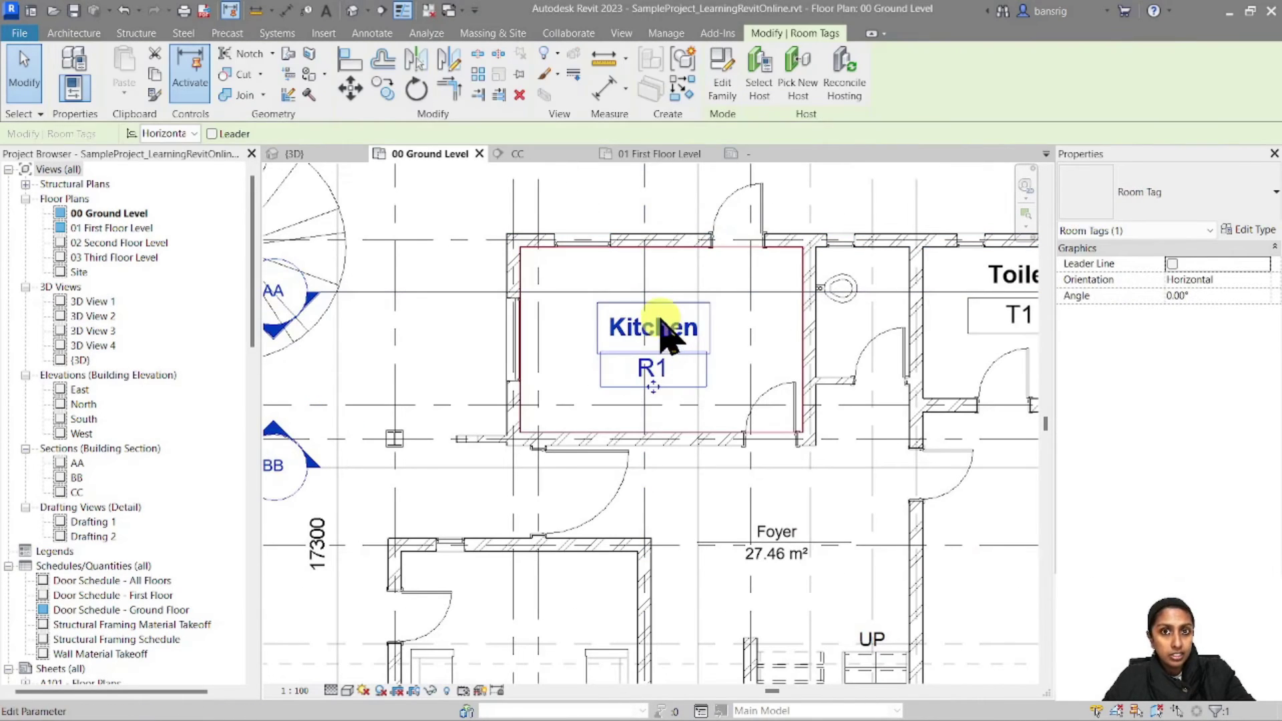
scroll(660, 336, down, 2)
right_click(659, 317)
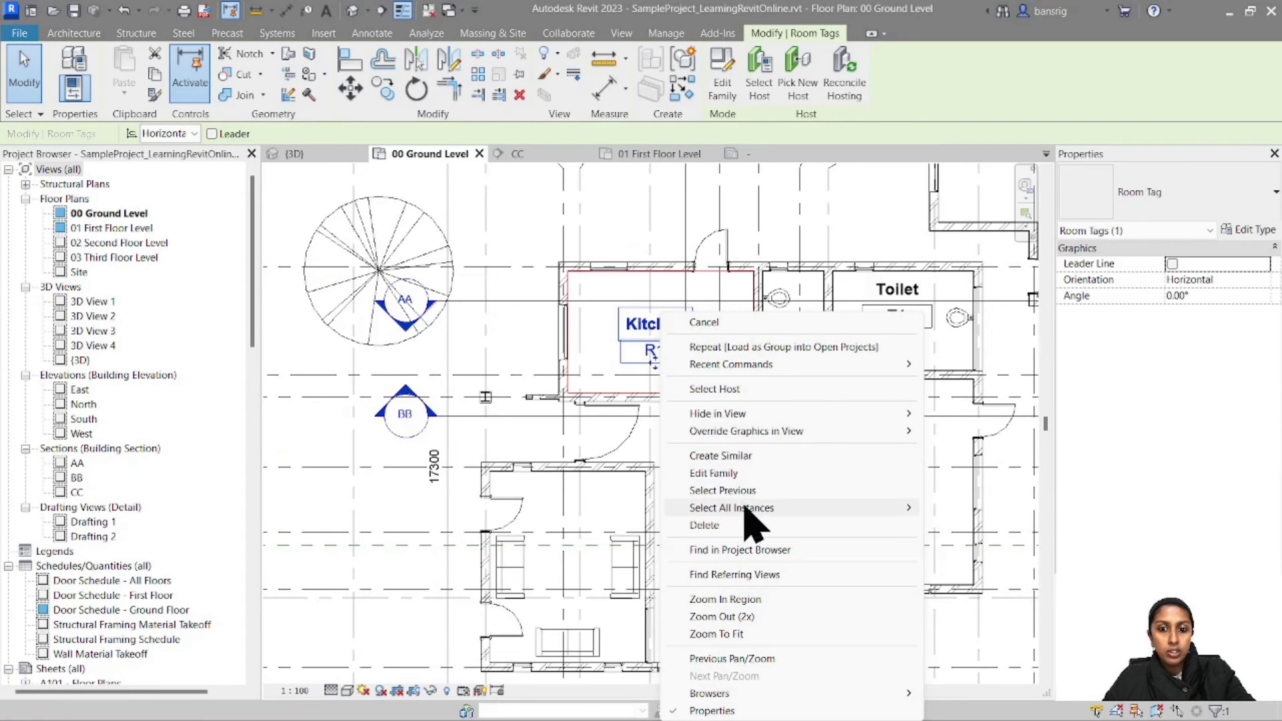
mouse_move(746, 510)
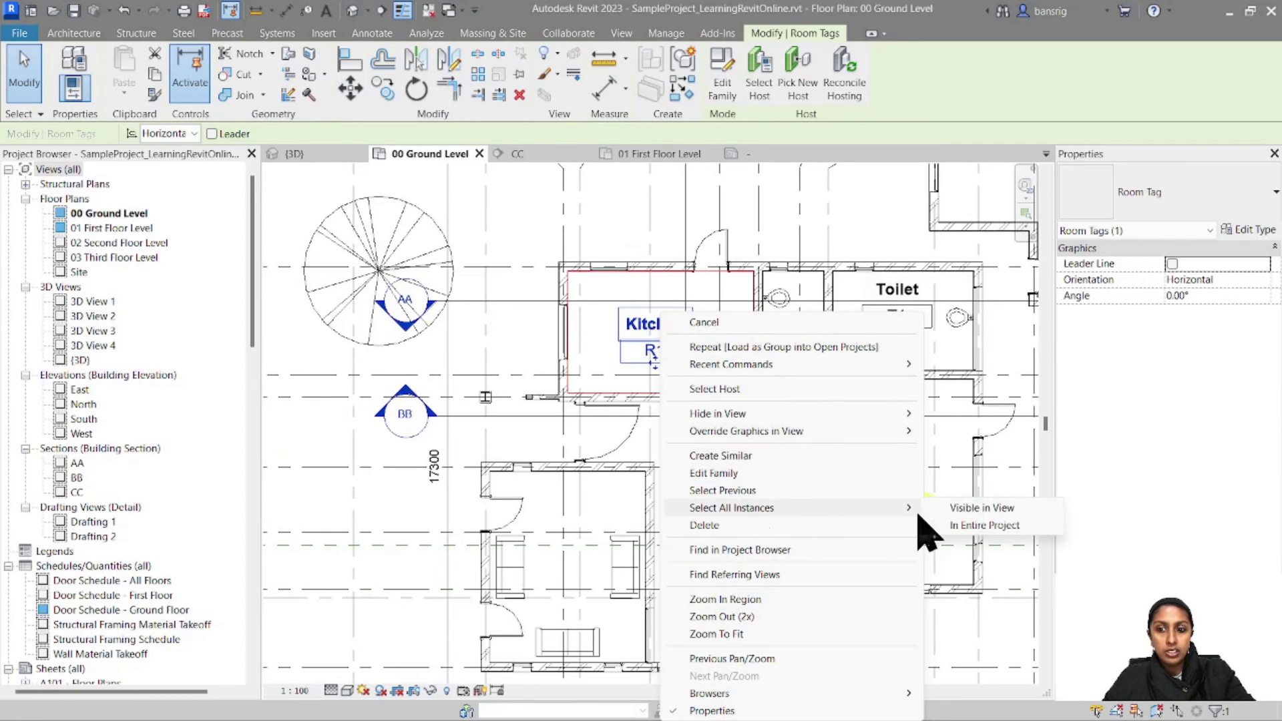
click(954, 524)
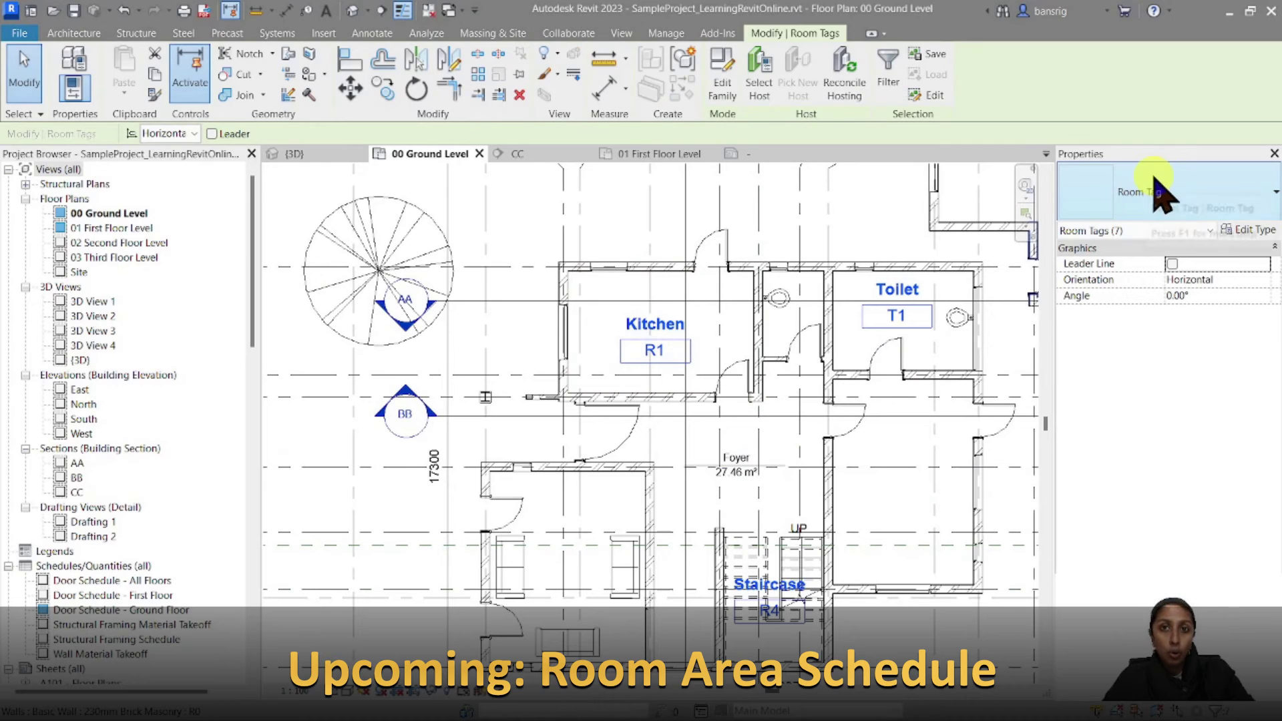
click(1160, 193)
click(1127, 353)
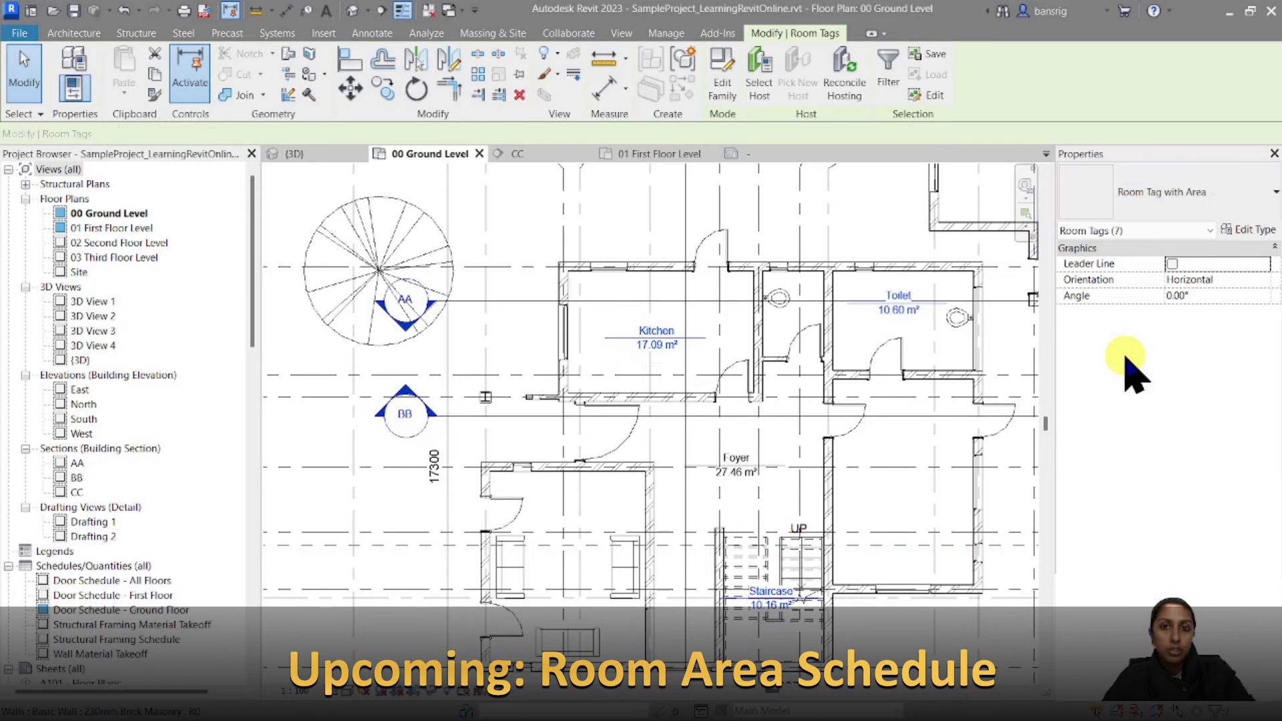
key(Escape)
scroll(476, 283, down, 2)
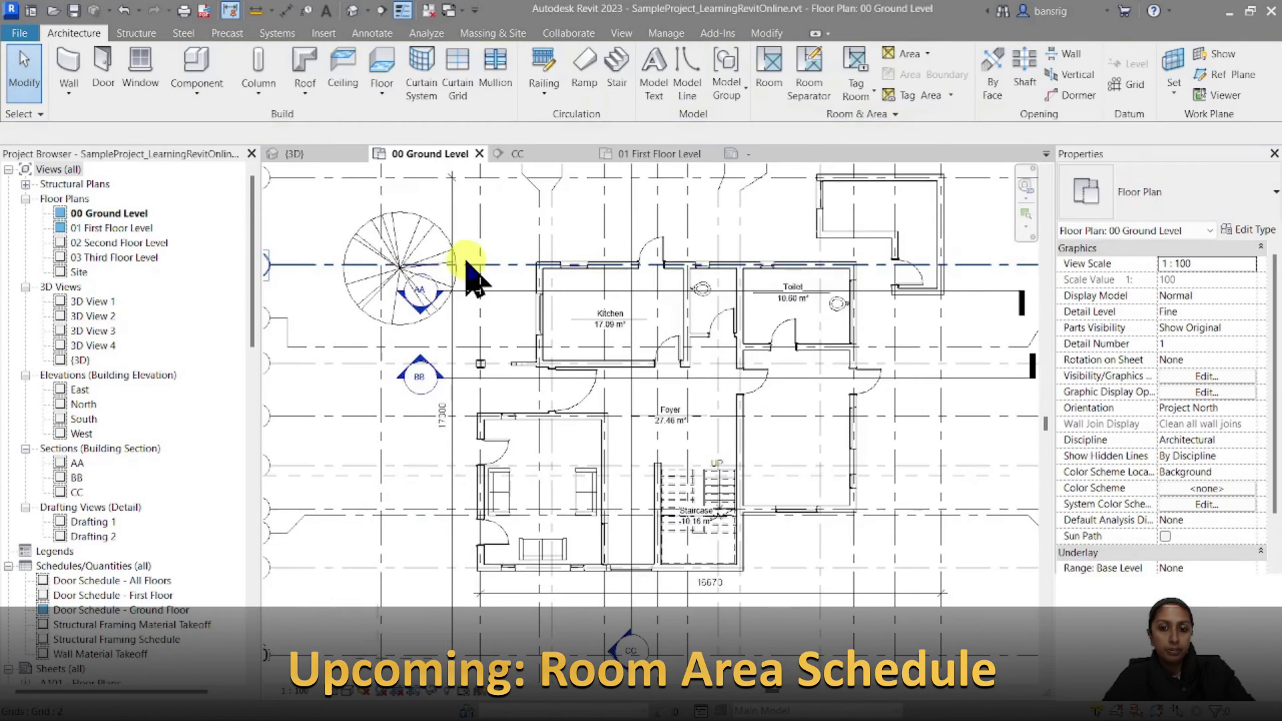
Start a new building component schedule for the Rooms category with the name Room Schedule and the New Construction phase.
scroll(631, 327, up, 2)
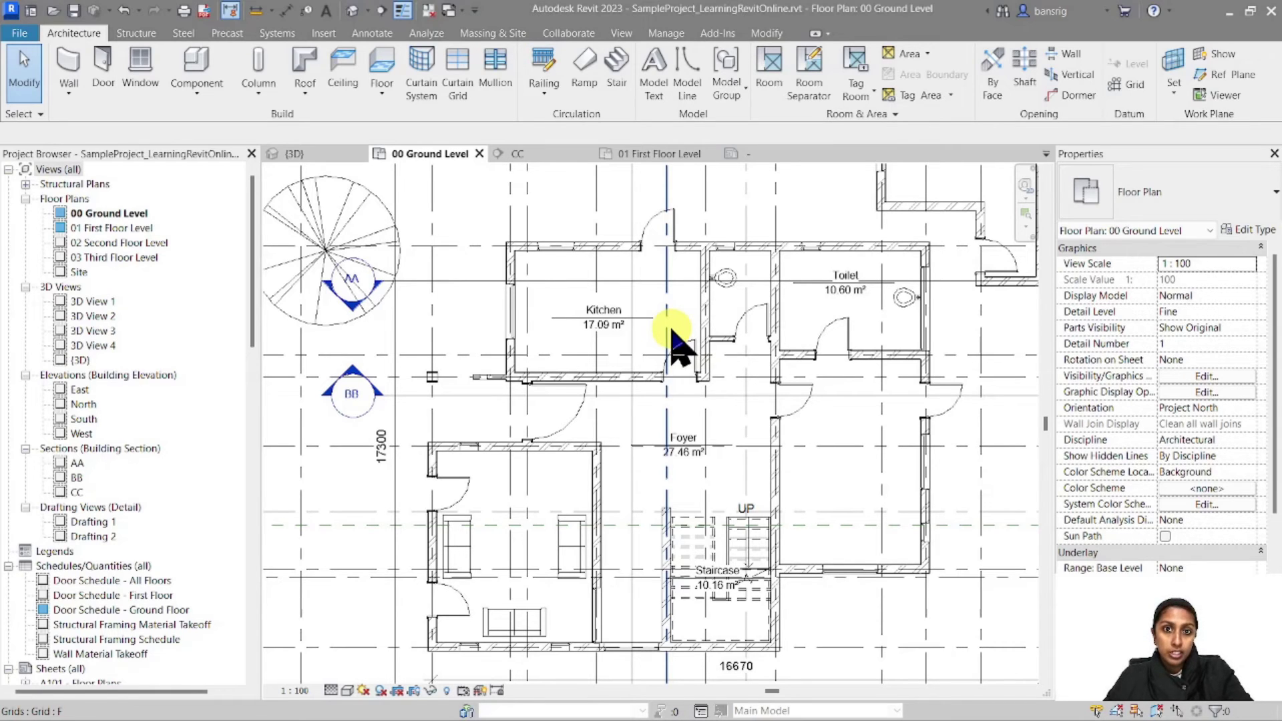
click(620, 33)
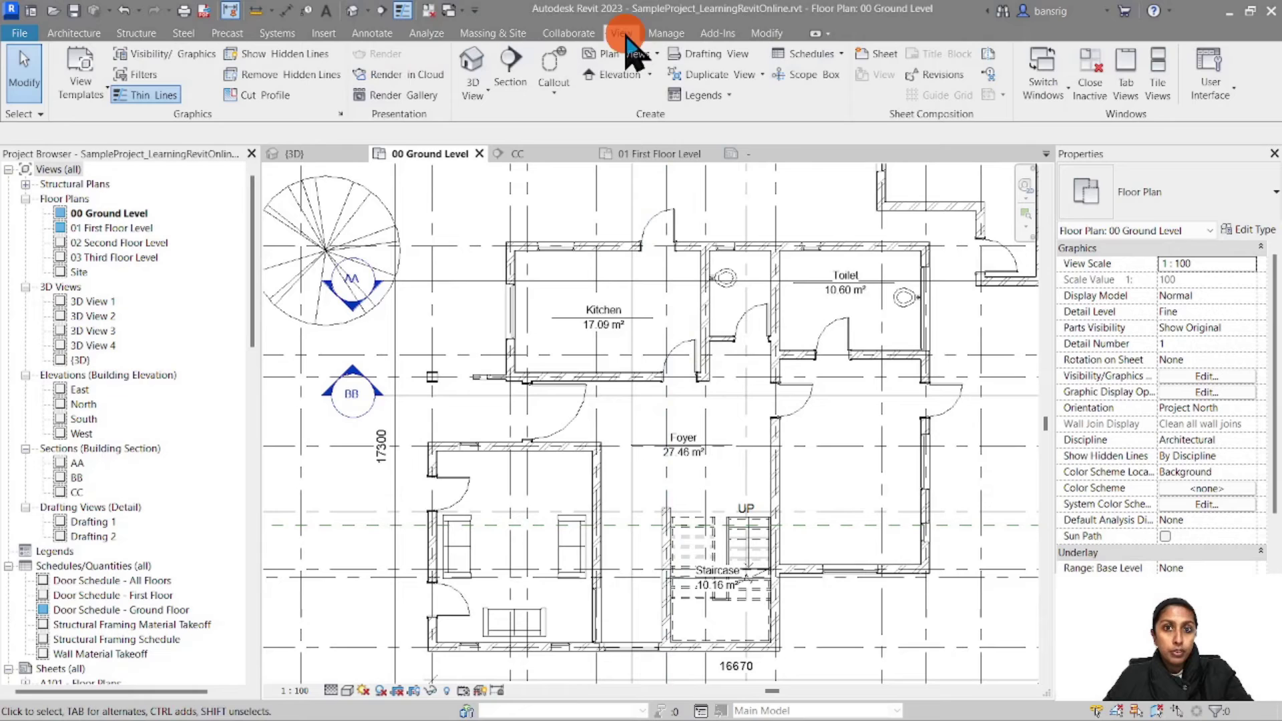
click(824, 53)
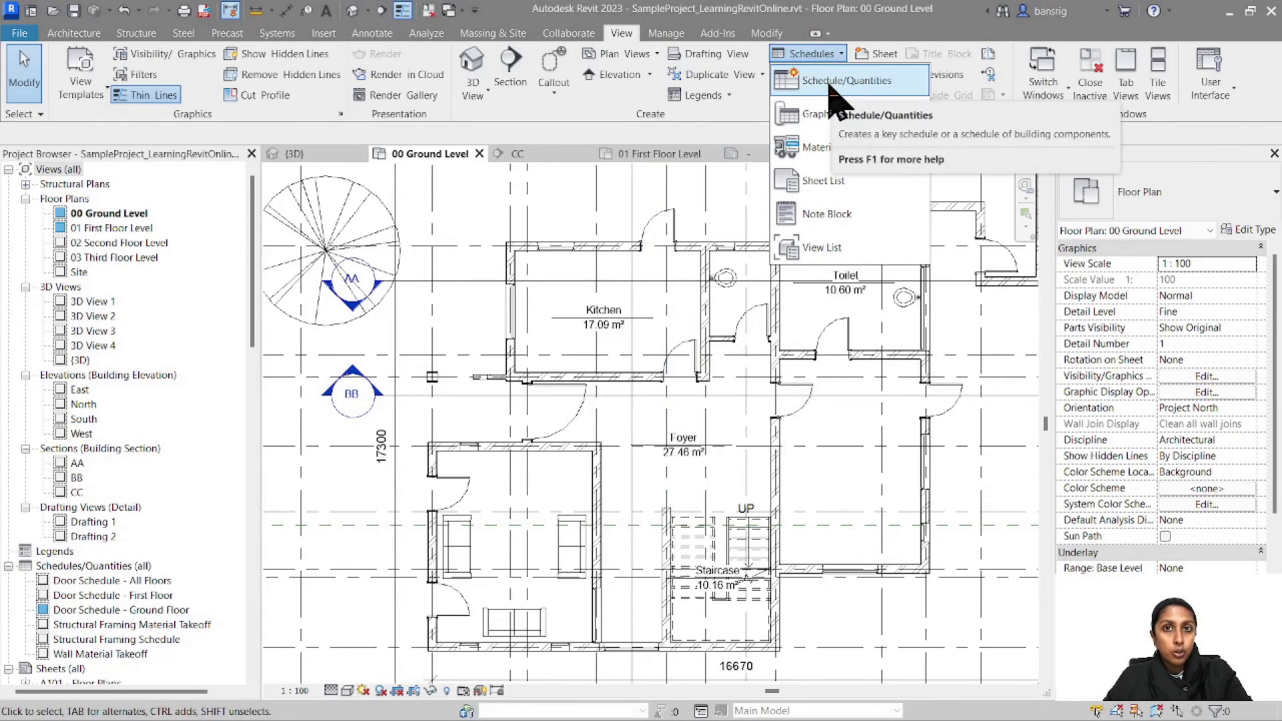
click(834, 81)
key(r)
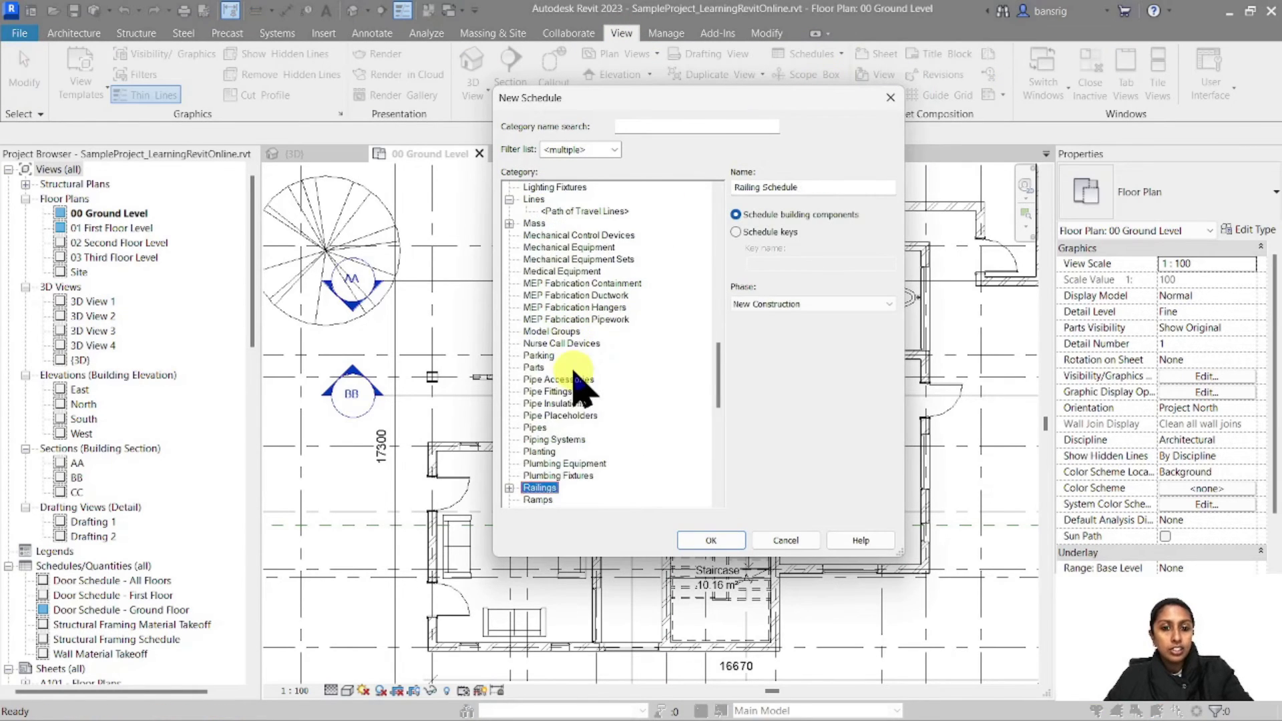
scroll(576, 387, down, 2)
click(538, 462)
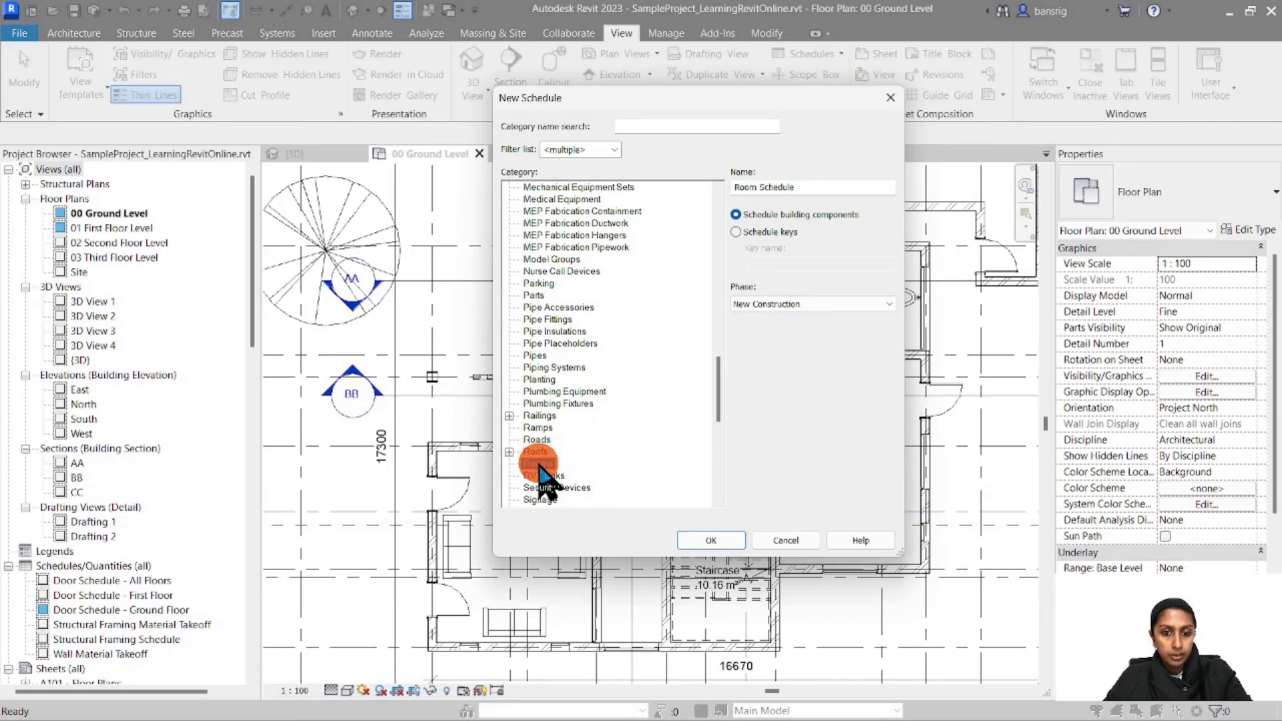
click(712, 539)
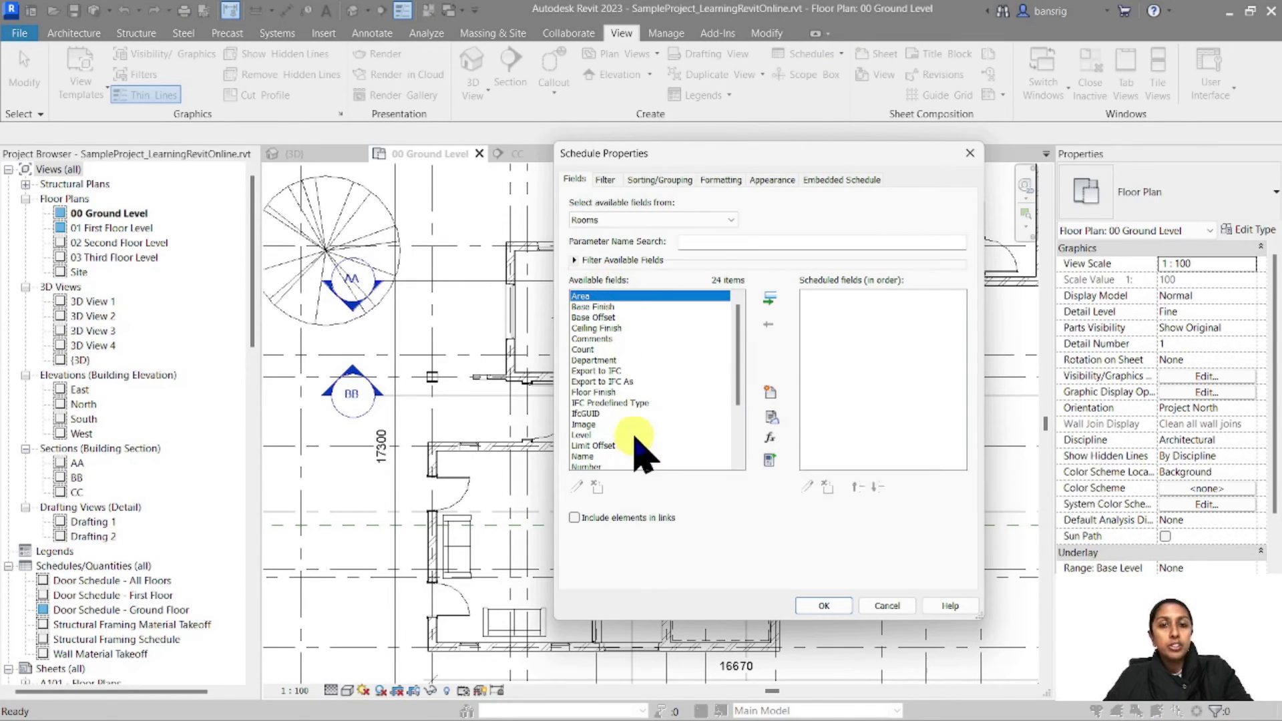
Add the Name, Number, Area and Volume fields to the room schedule in that order.
click(588, 371)
click(588, 456)
double_click(599, 456)
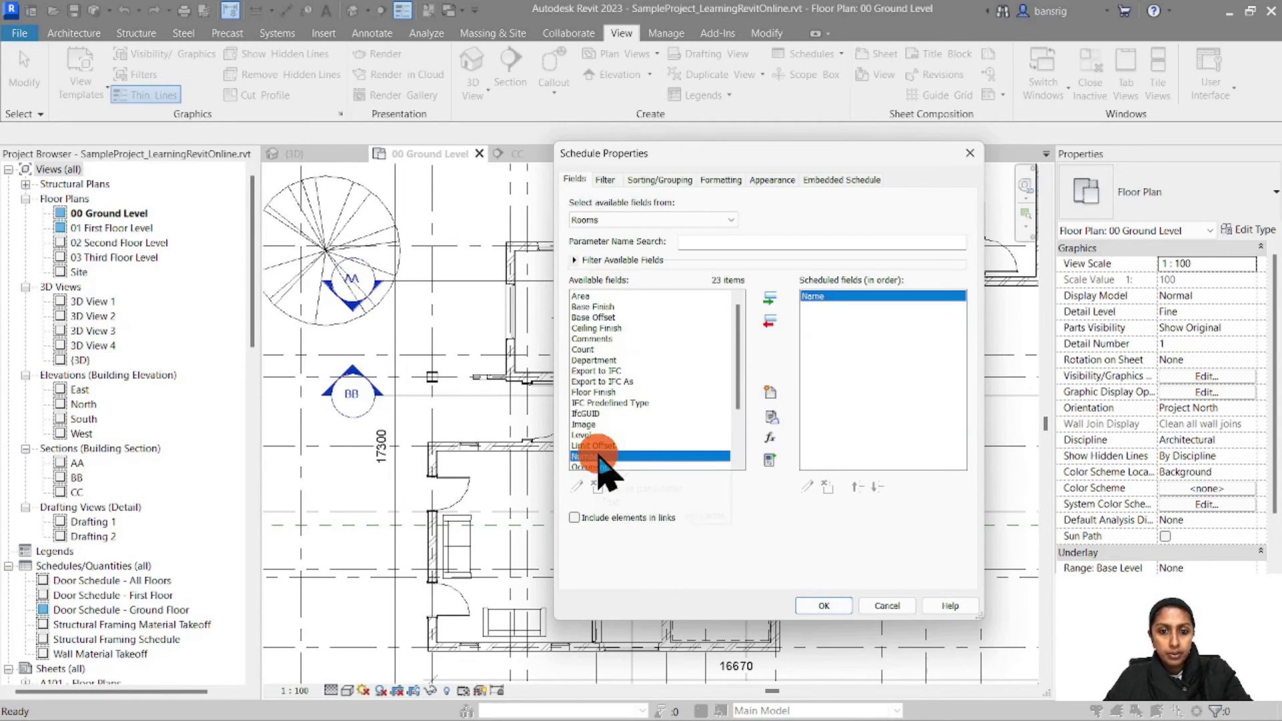
double_click(599, 457)
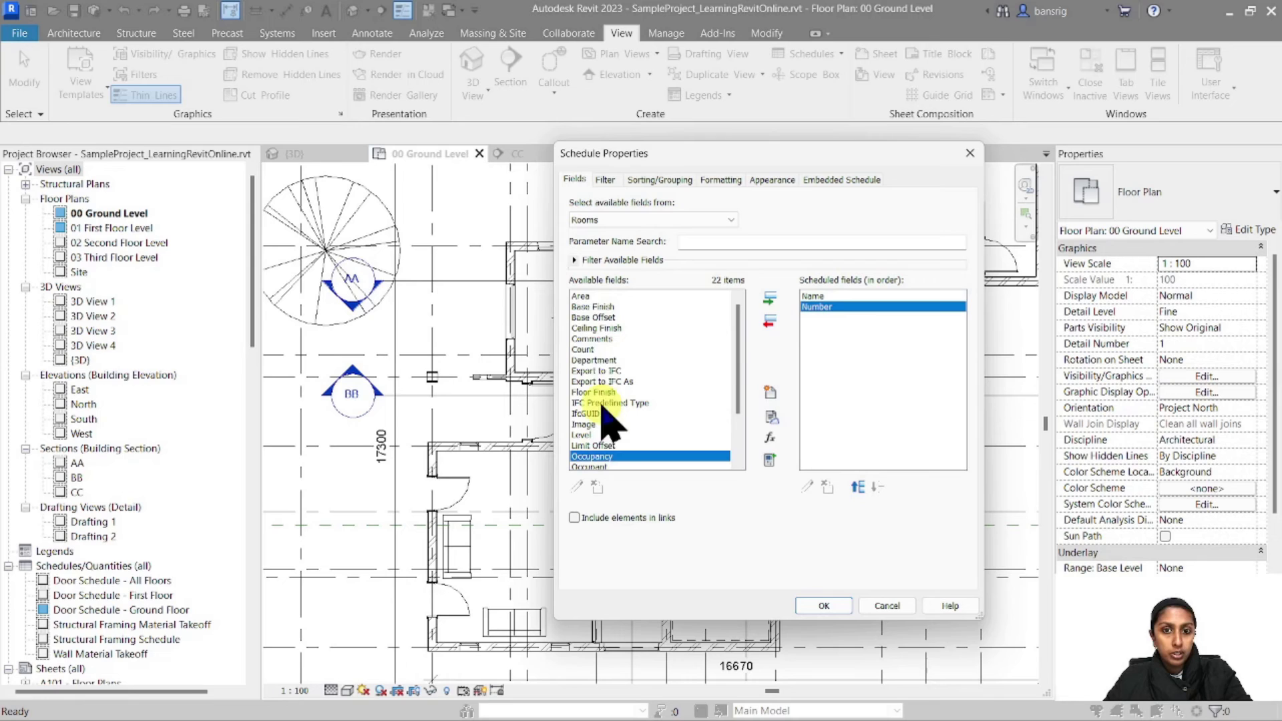
double_click(588, 296)
scroll(596, 461, down, 2)
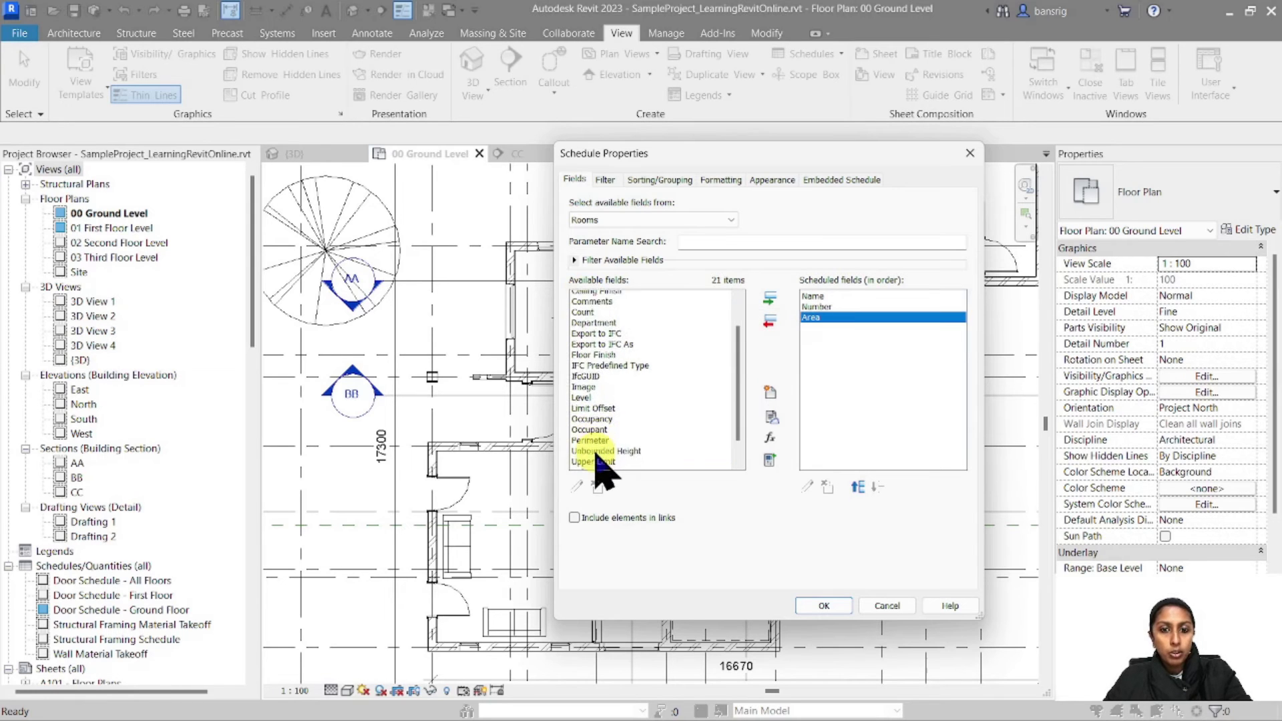
double_click(631, 456)
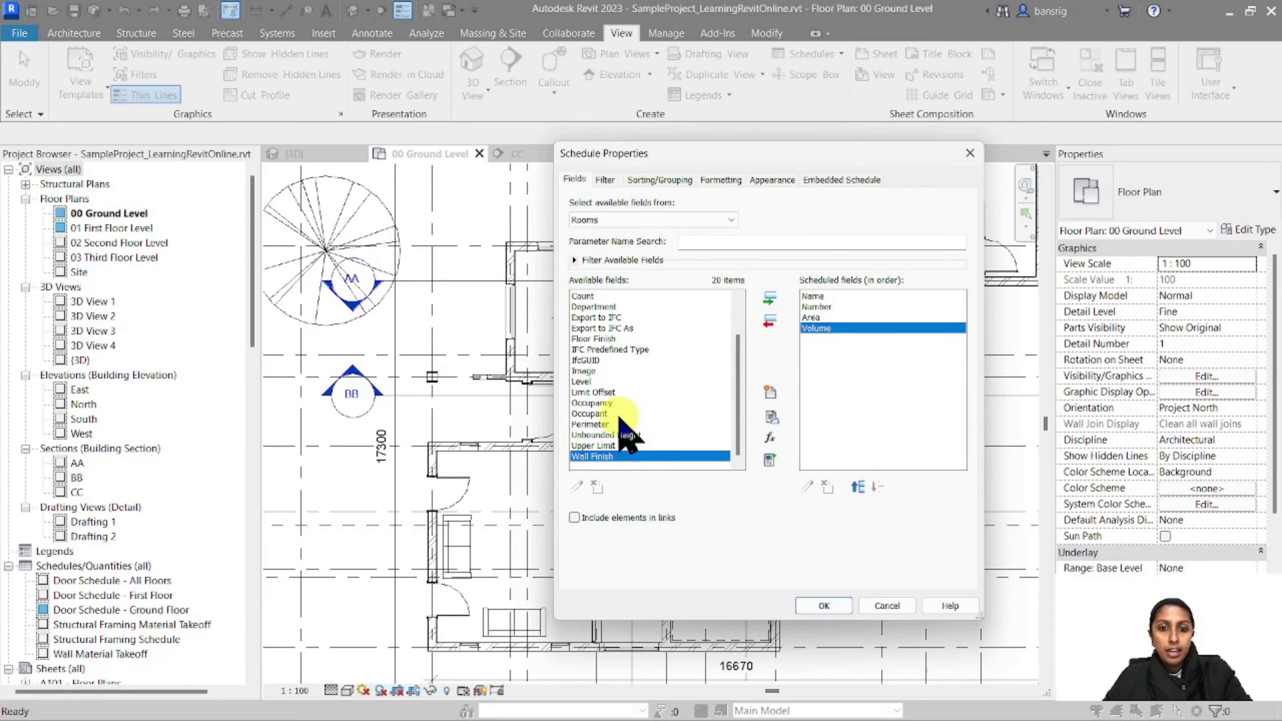
Add the Level field, move it to the head of the scheduled fields, and create the schedule.
scroll(613, 401, up, 1)
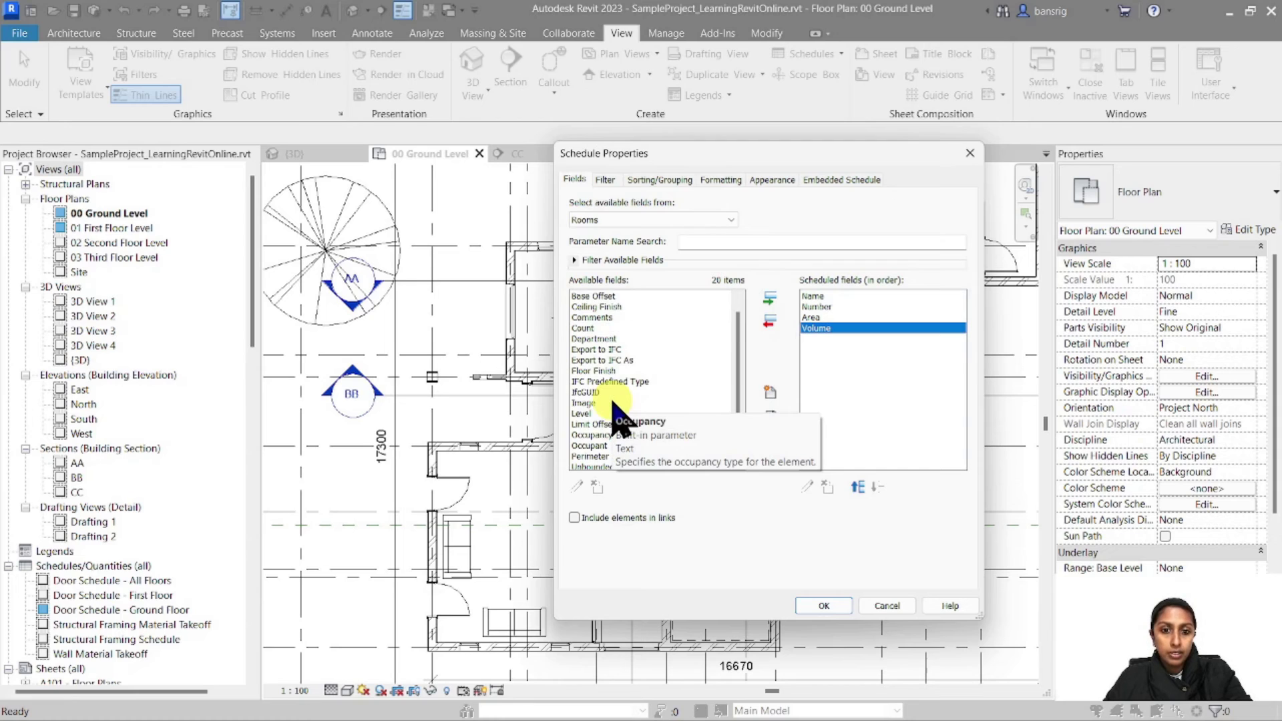
double_click(584, 413)
click(858, 487)
click(859, 489)
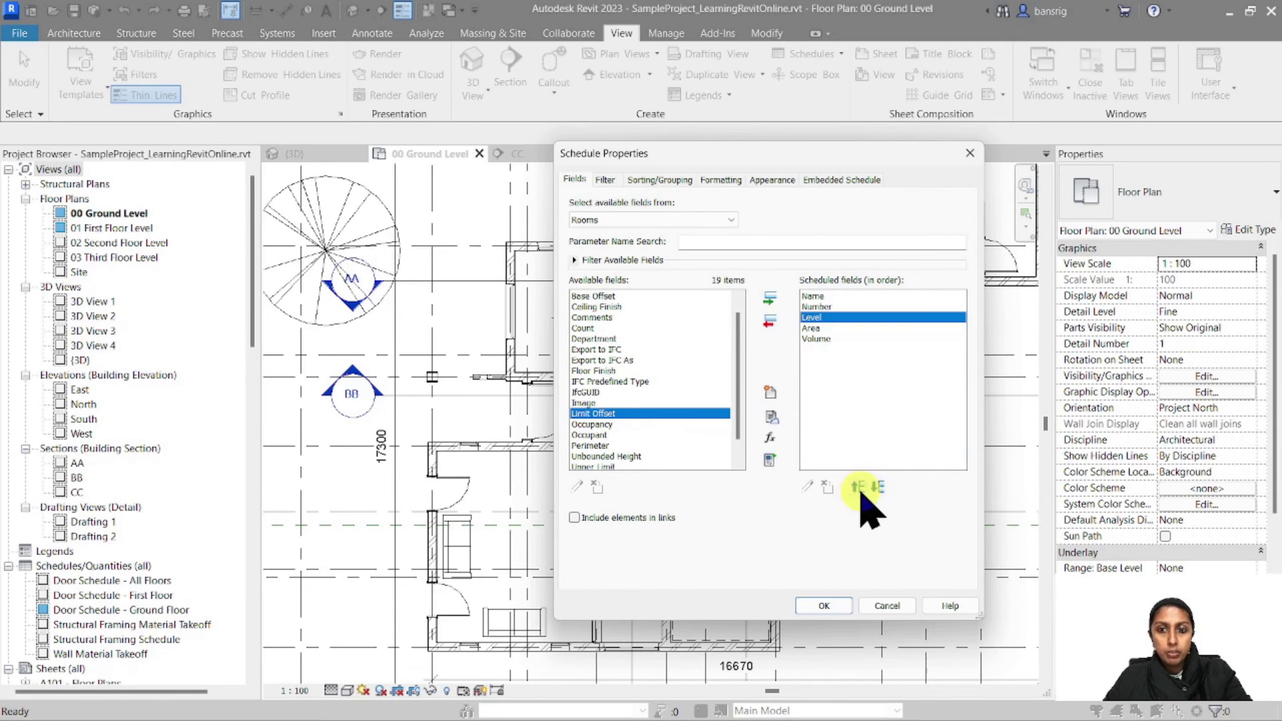
click(859, 489)
click(859, 490)
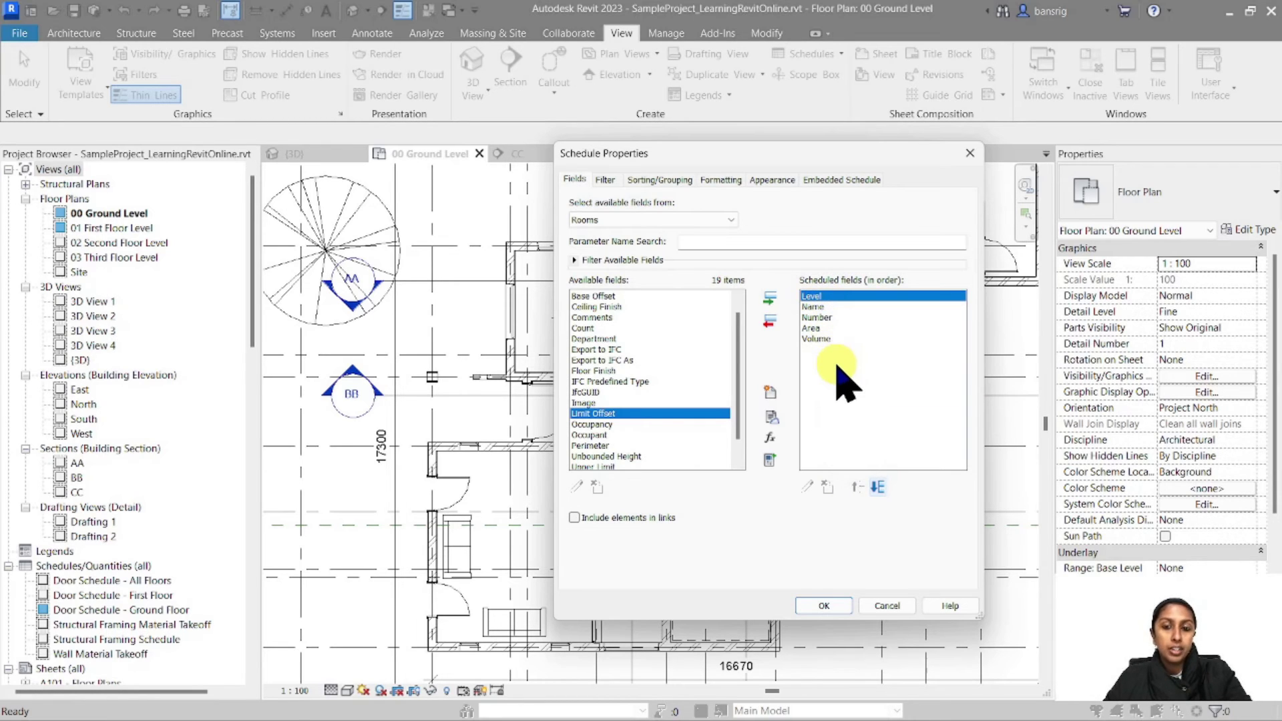
click(835, 606)
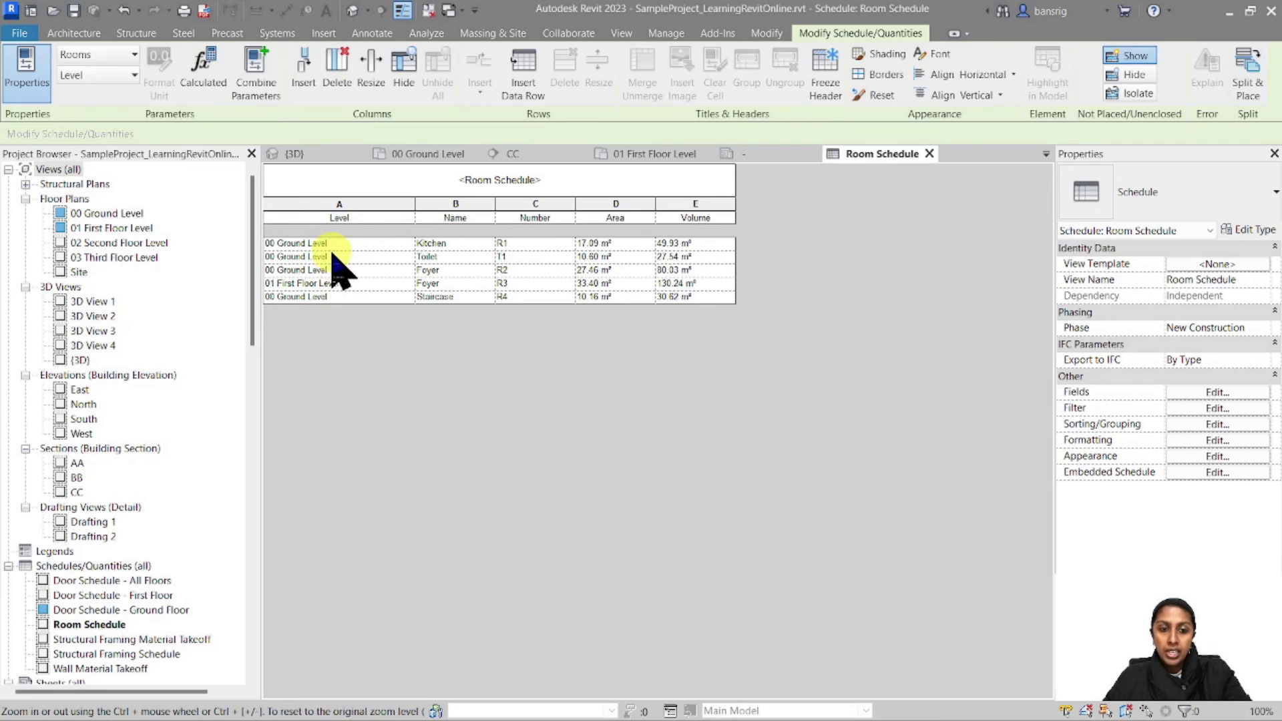
Sort the room schedule by Level and then by Name, both ascending.
click(1212, 425)
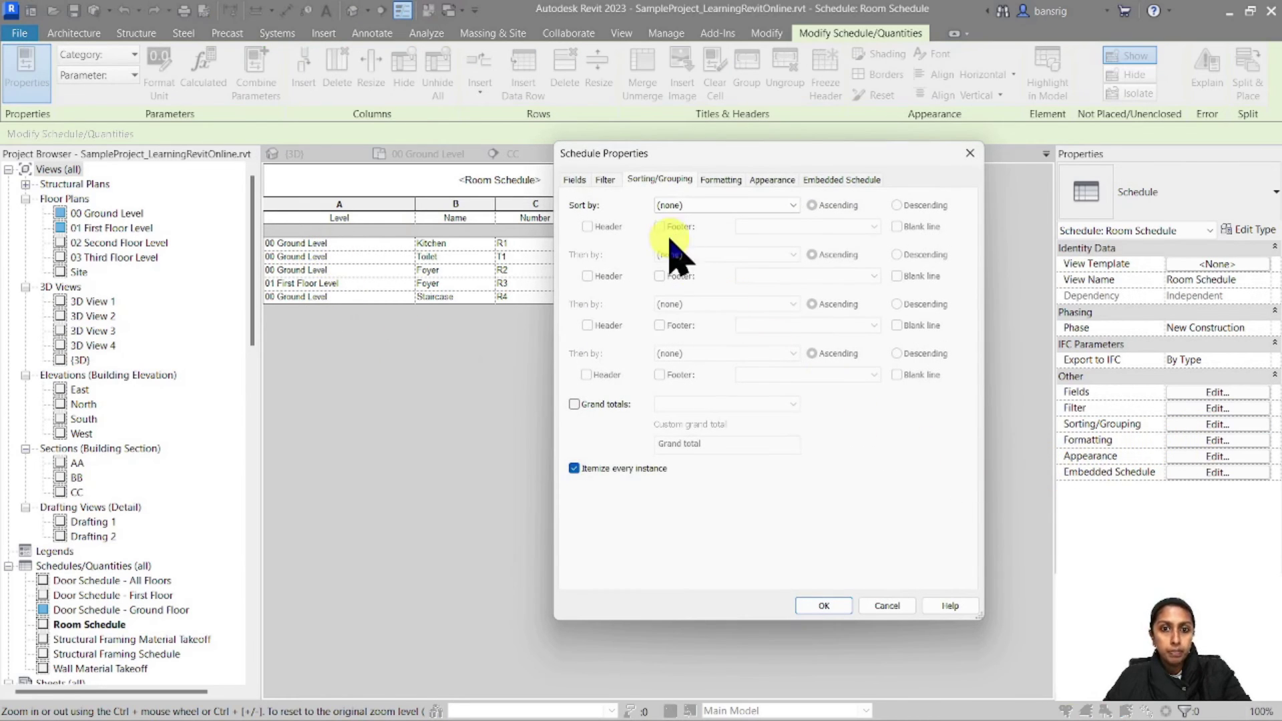
click(709, 206)
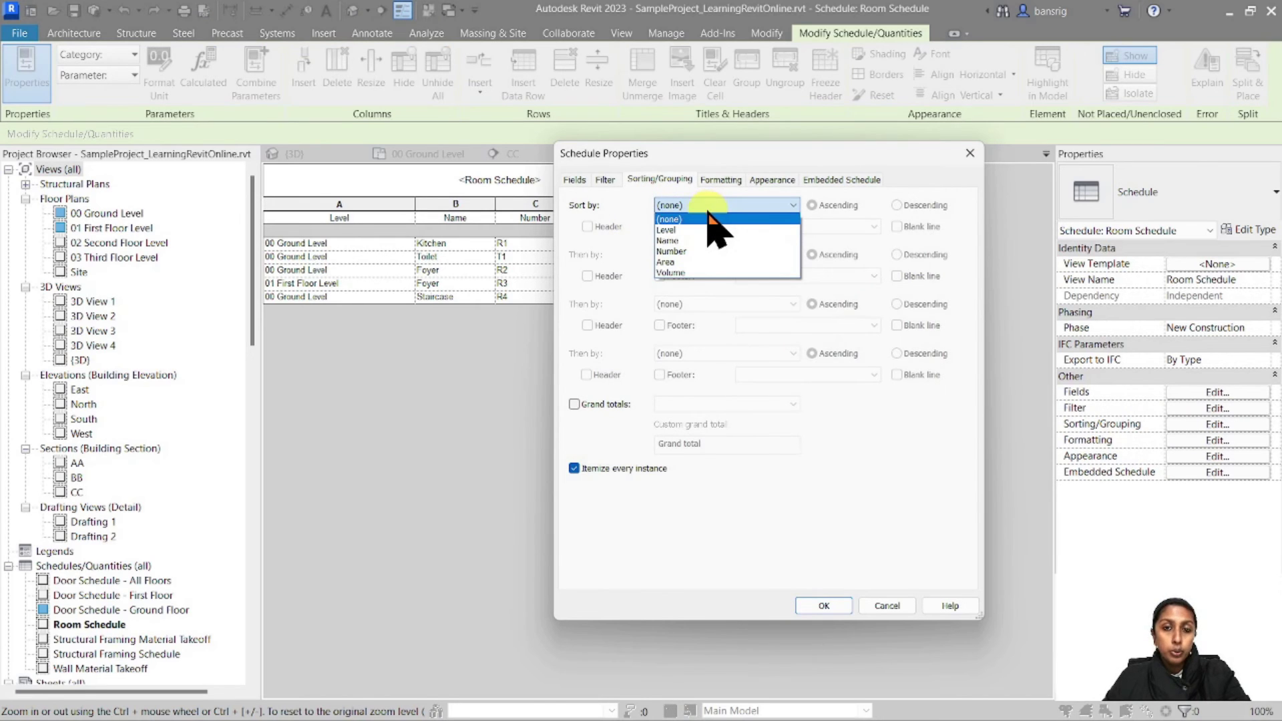
click(701, 230)
click(708, 255)
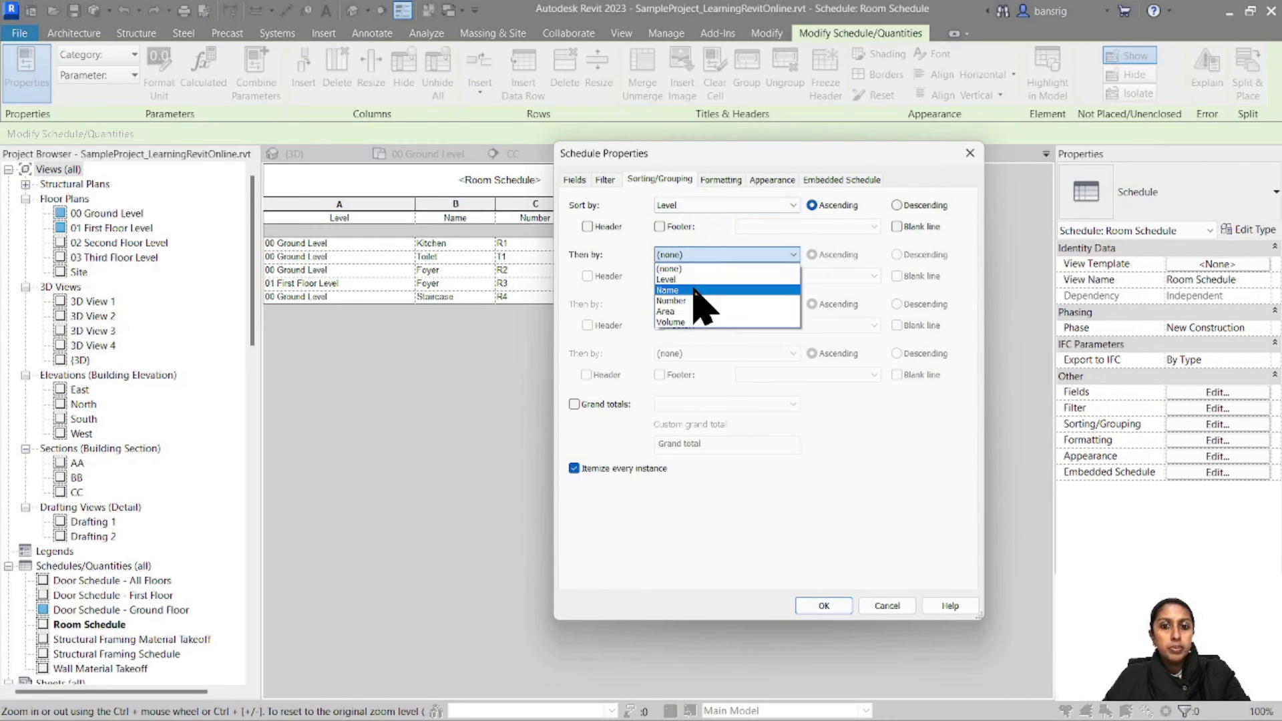
click(694, 291)
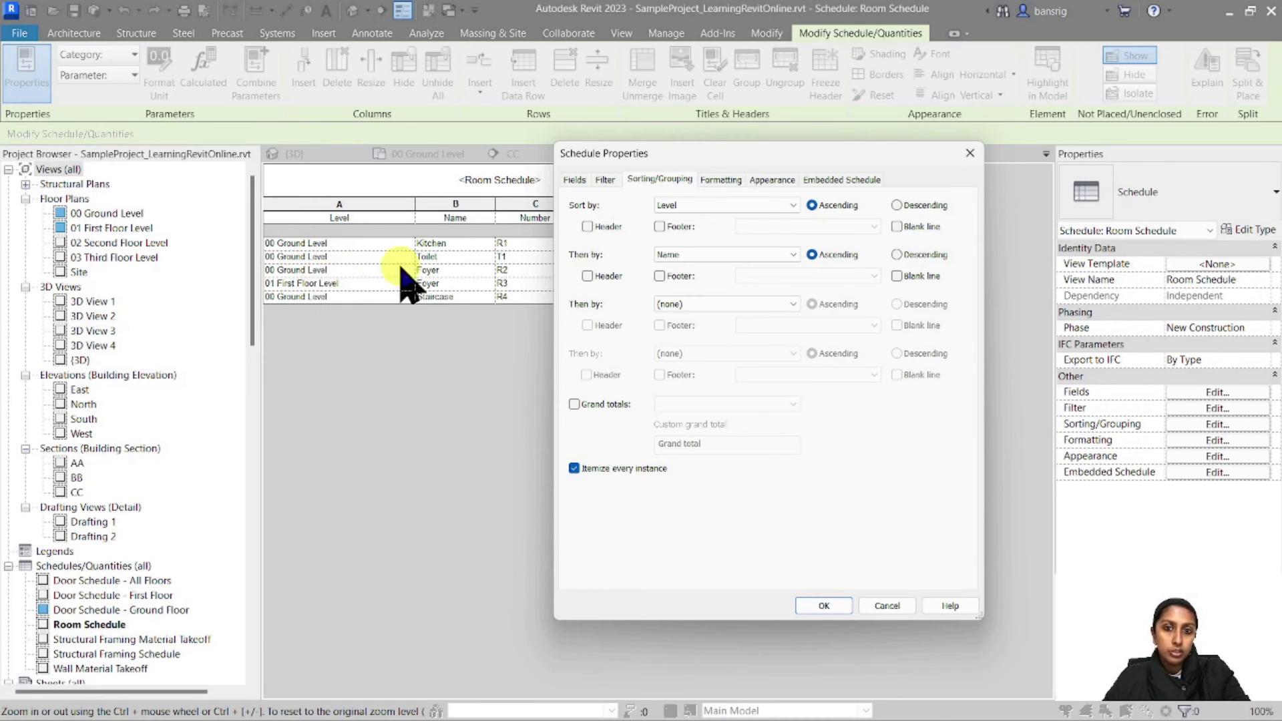
Hide the Level field and group the room schedule by level with a header and a footer showing title, count and totals.
click(721, 179)
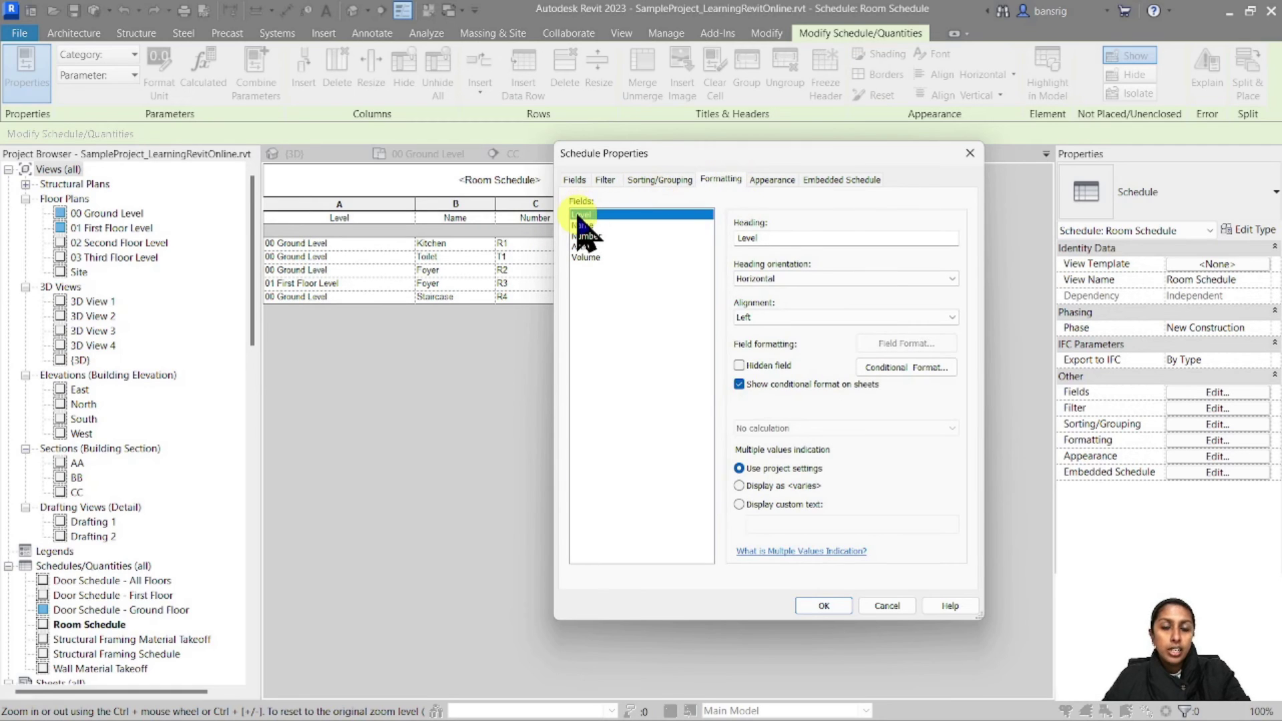
click(739, 366)
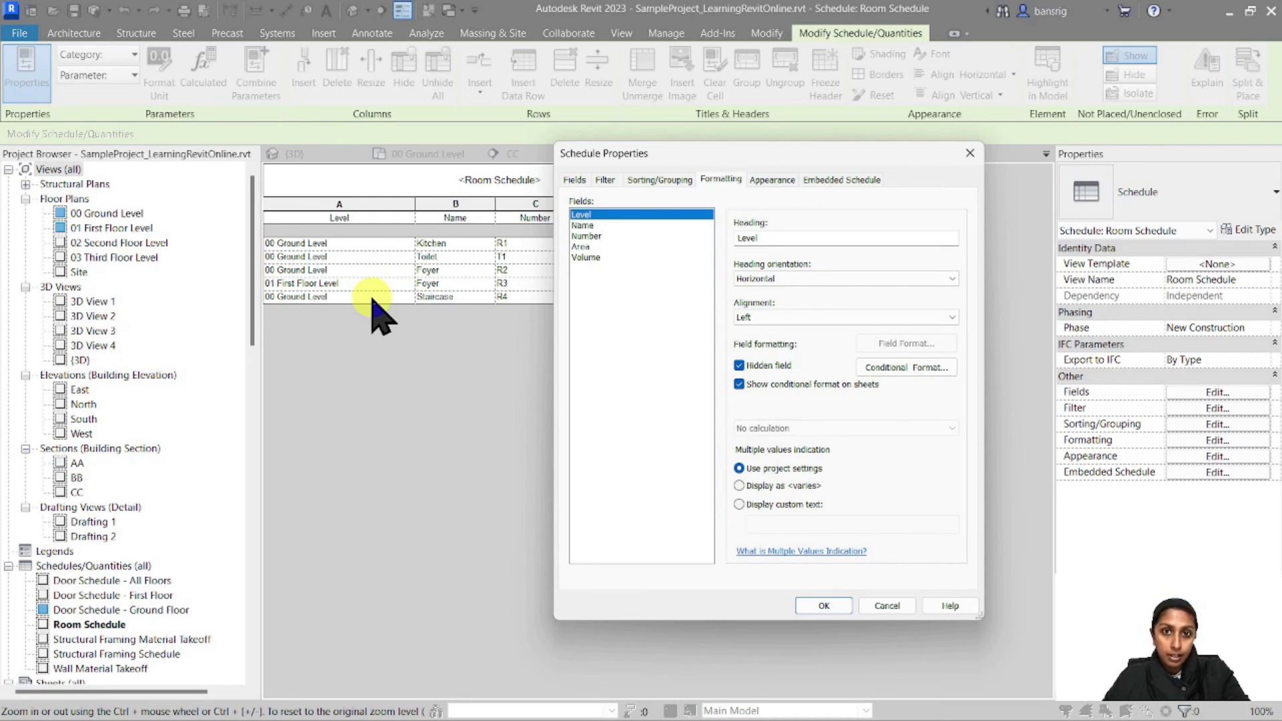
click(659, 180)
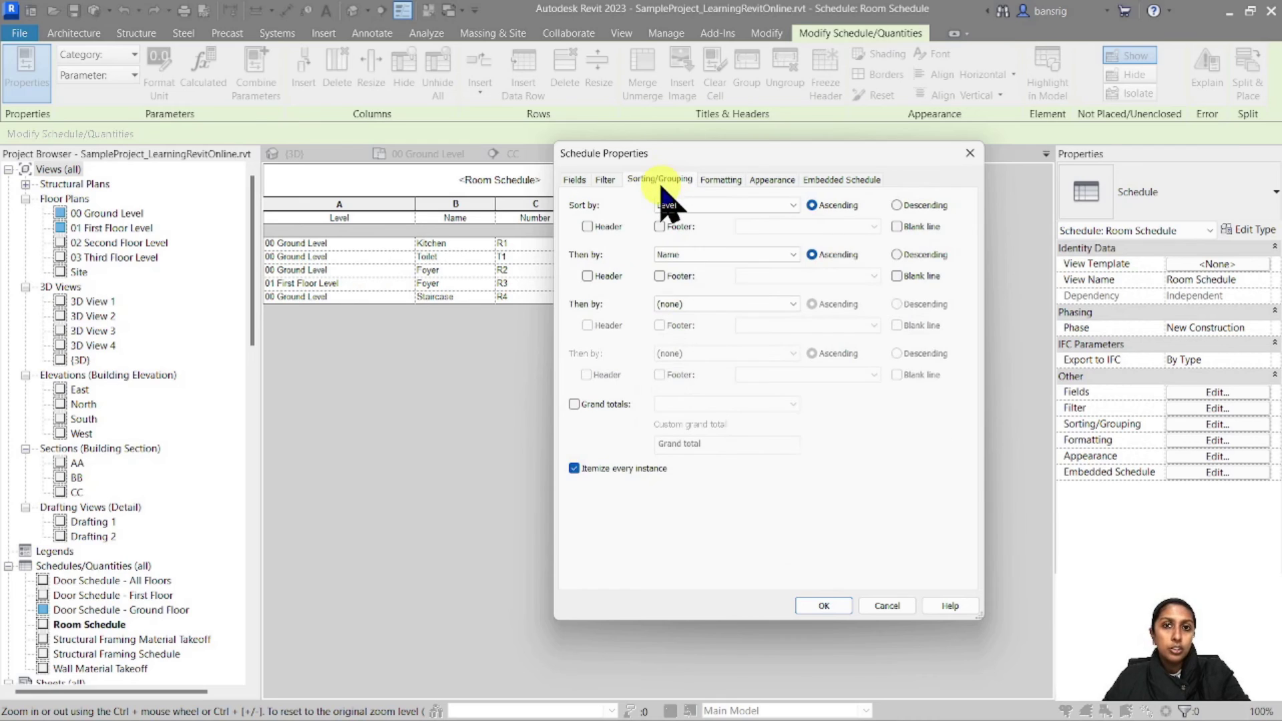
click(586, 226)
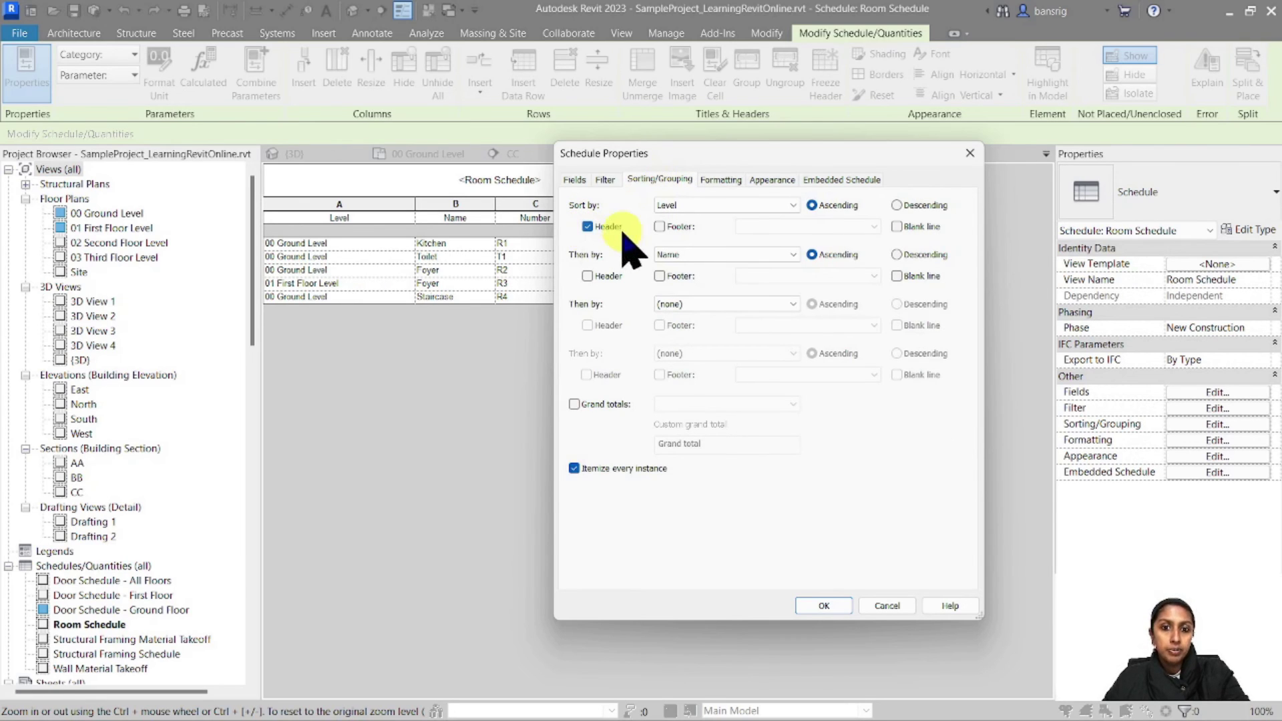
click(659, 226)
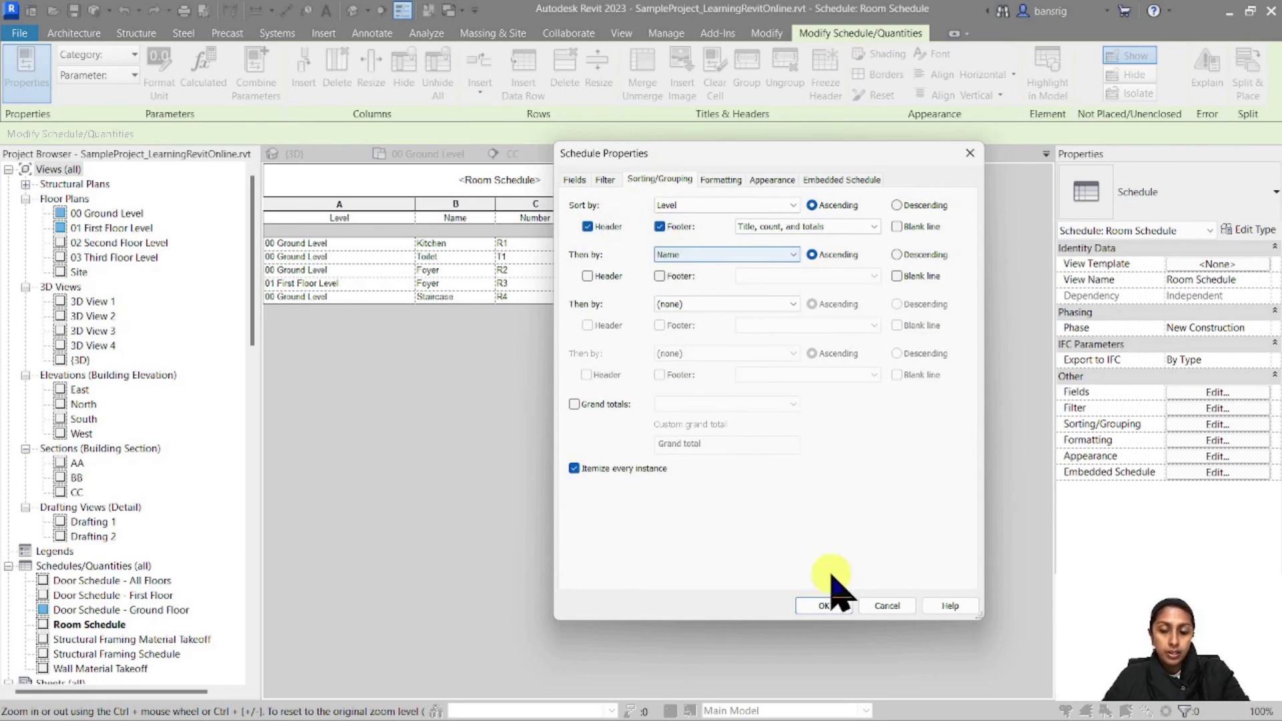
click(826, 606)
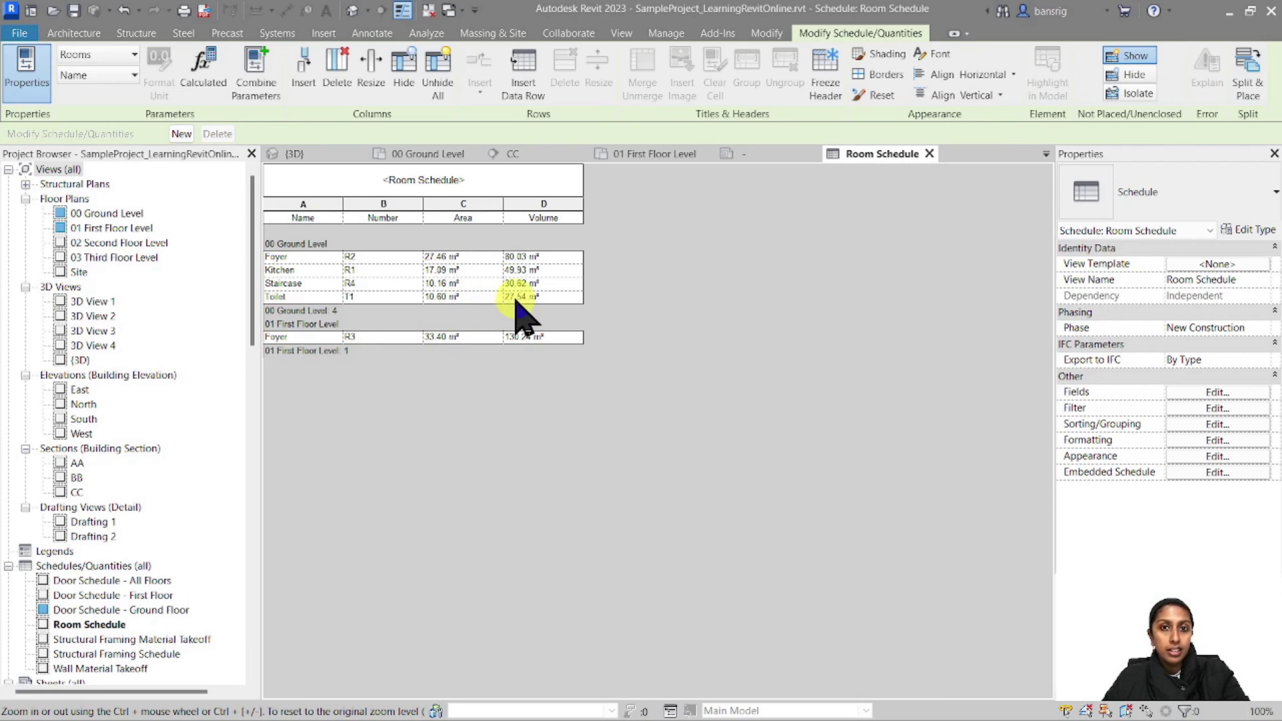
Set the Area and Volume fields of the room schedule to calculate totals.
click(1196, 446)
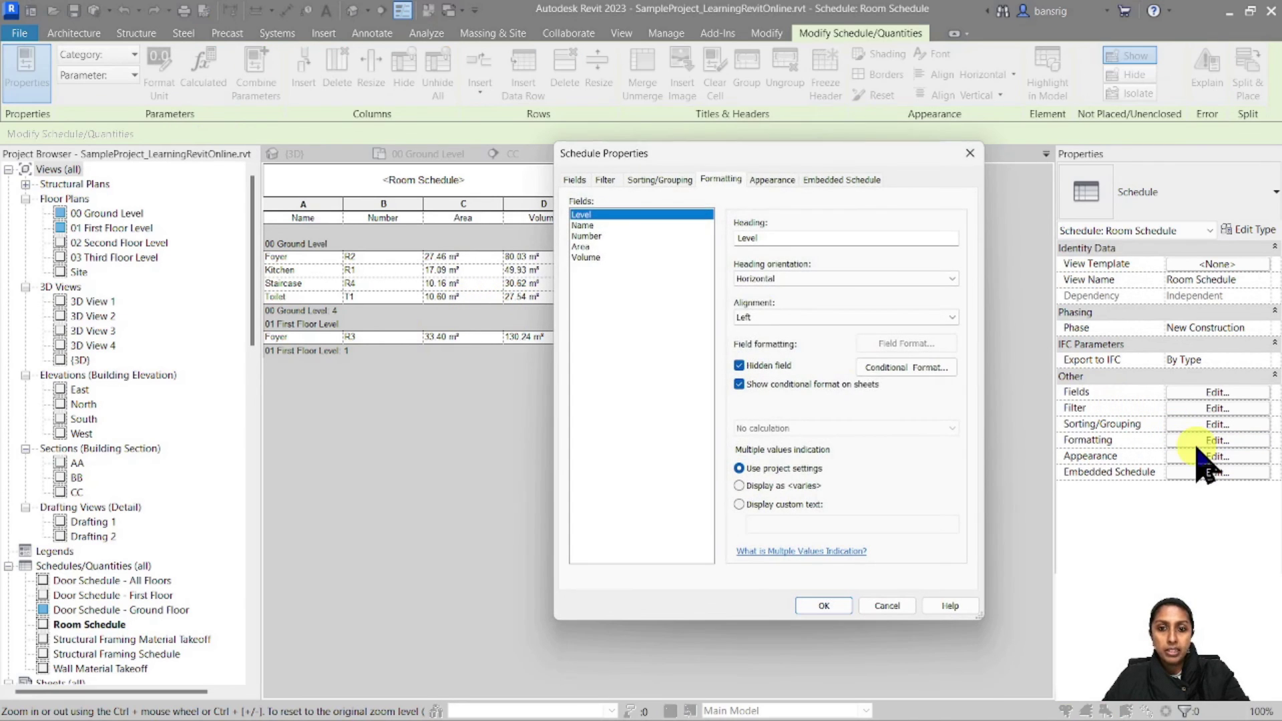
click(580, 246)
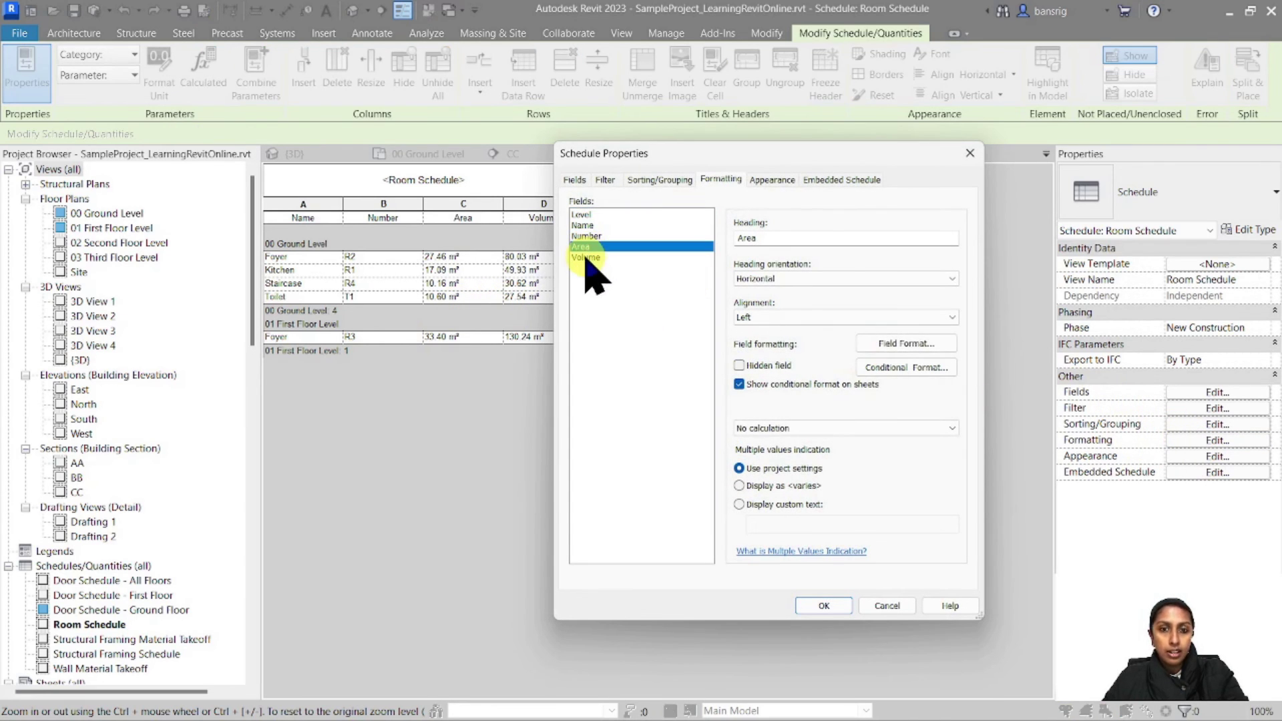
ctrl+click(585, 258)
click(828, 428)
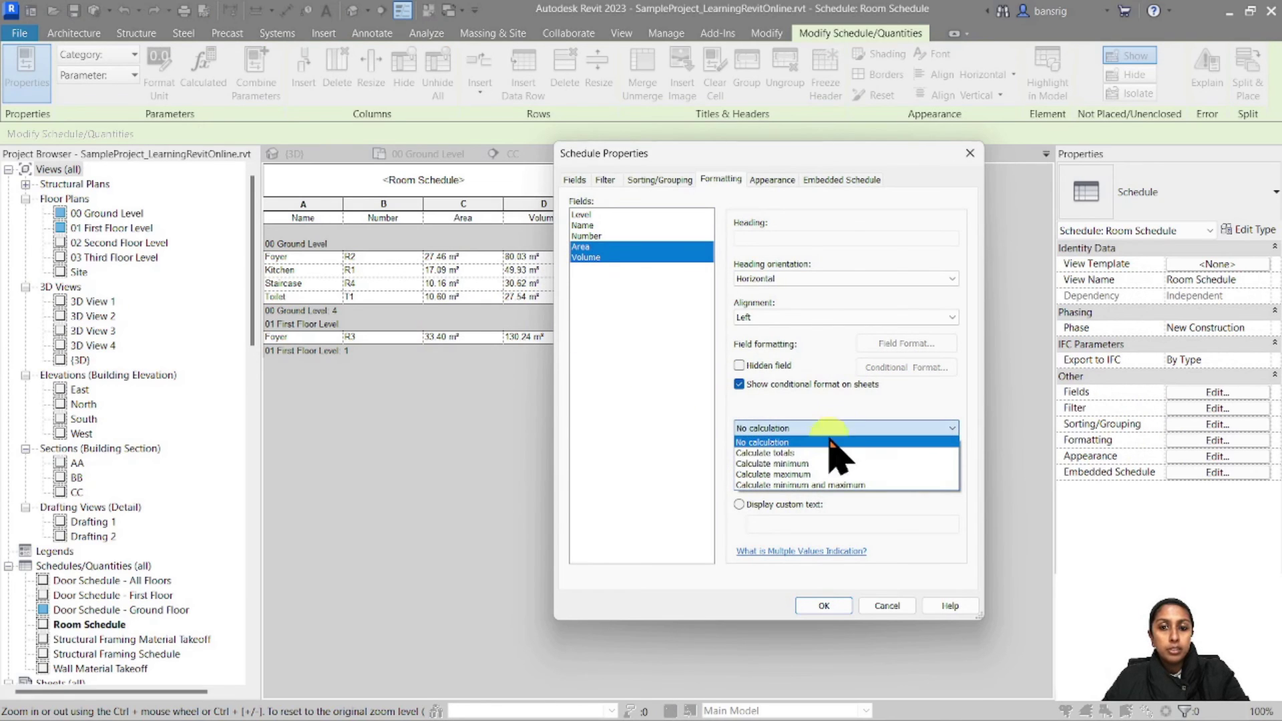
click(801, 453)
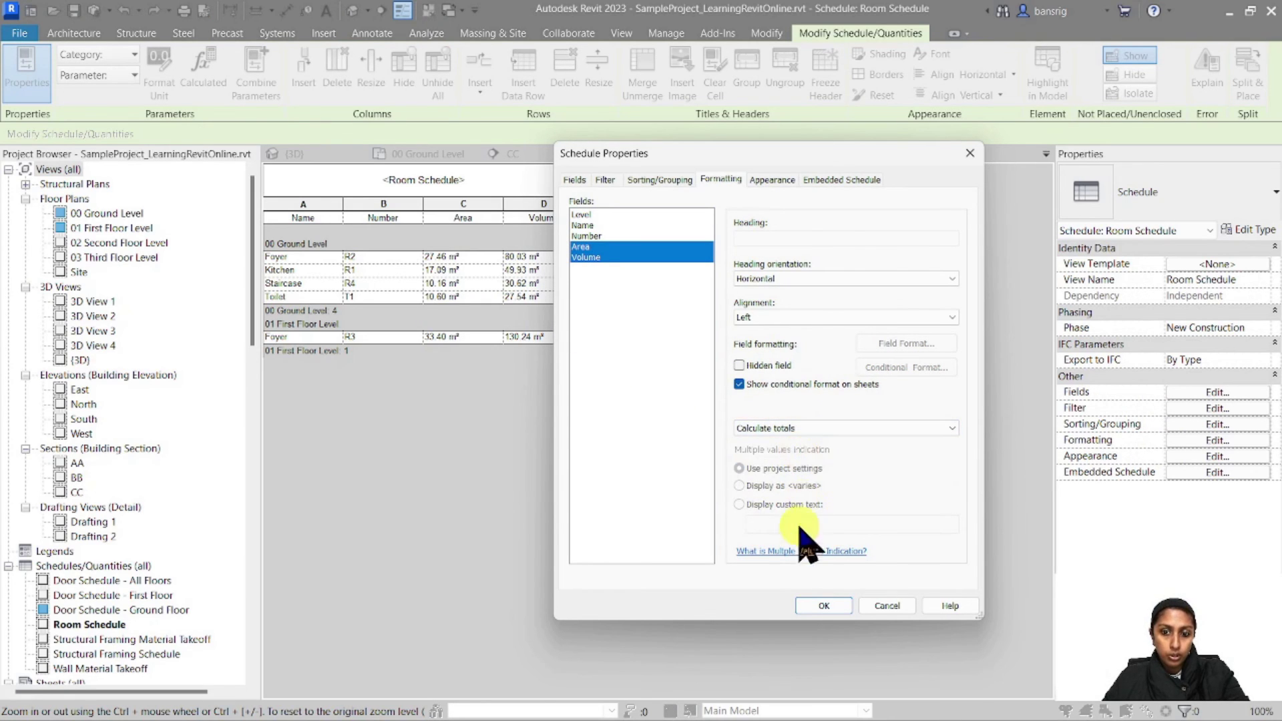
click(823, 605)
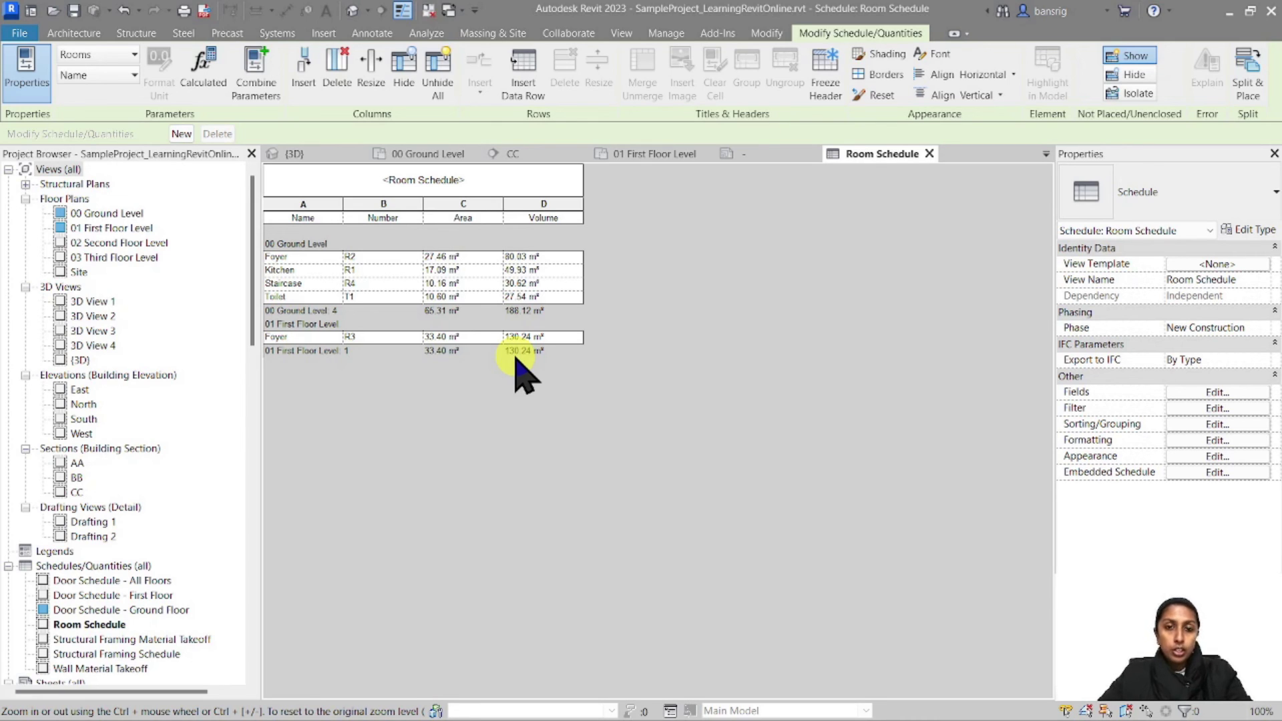
Open sheet A101 - Floor Plans and delete the ground floor door schedule placed above the plan.
scroll(120, 581, down, 3)
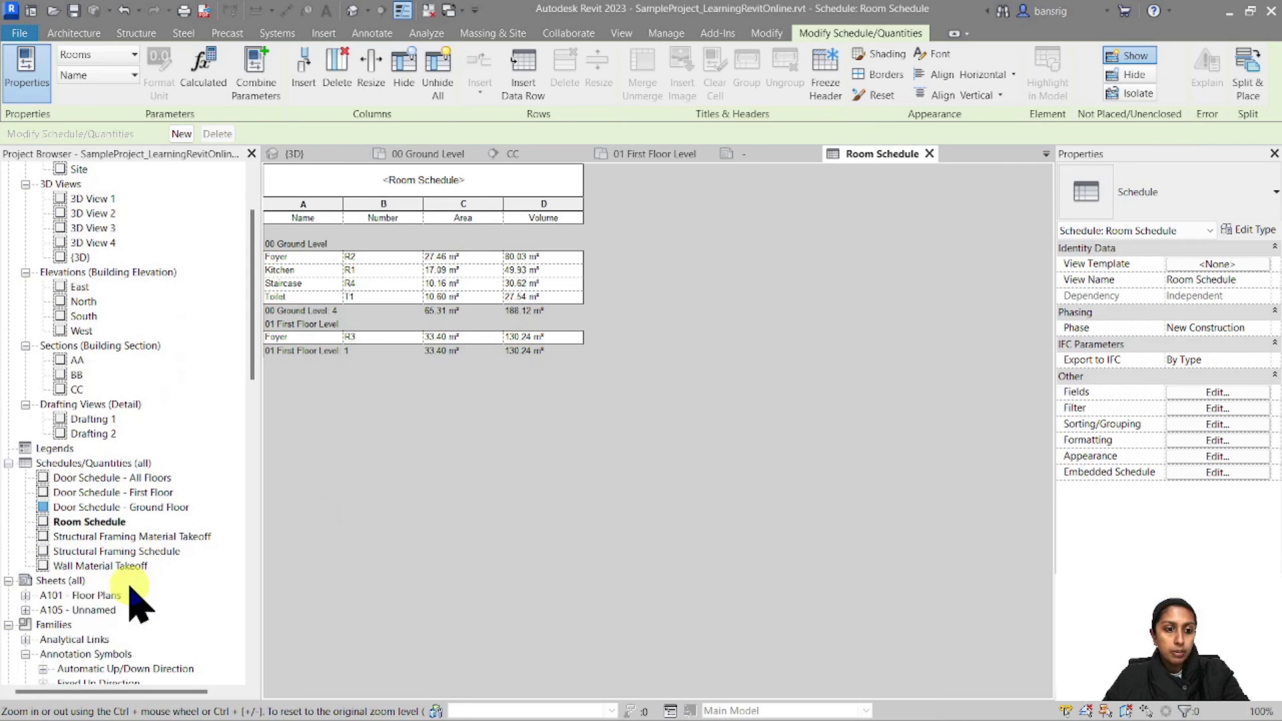
double_click(82, 595)
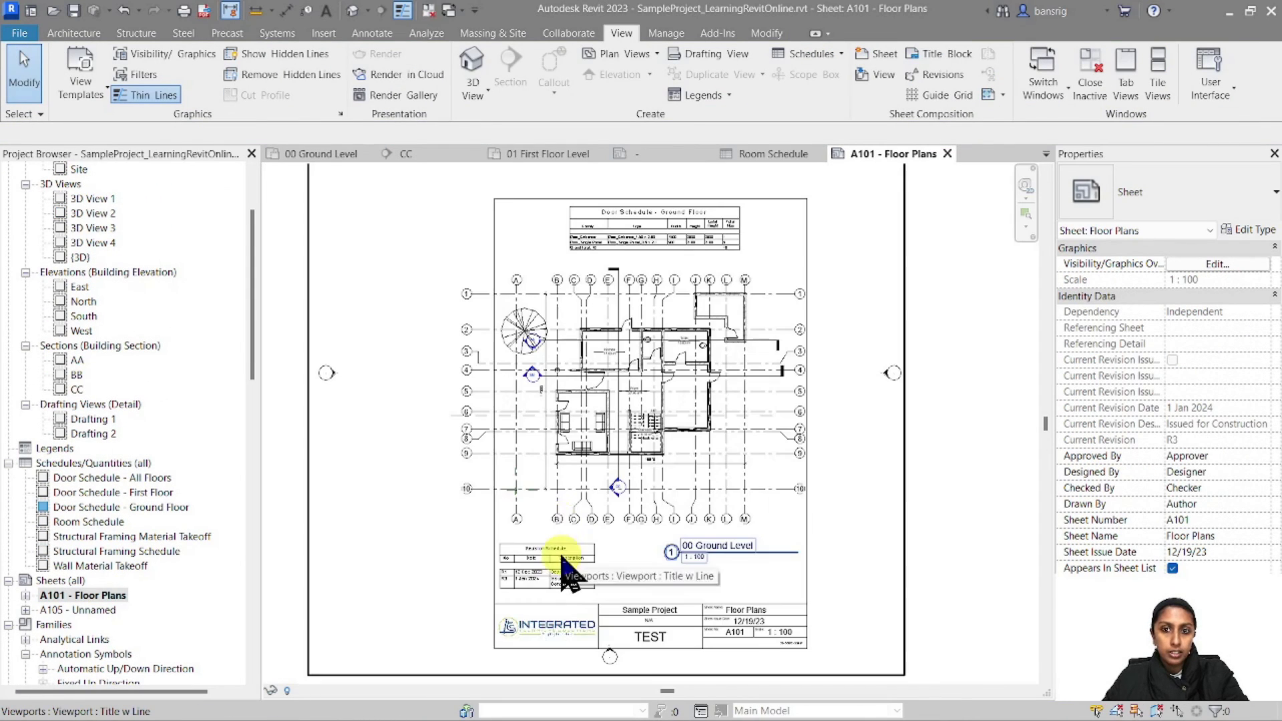
scroll(551, 521, down, 1)
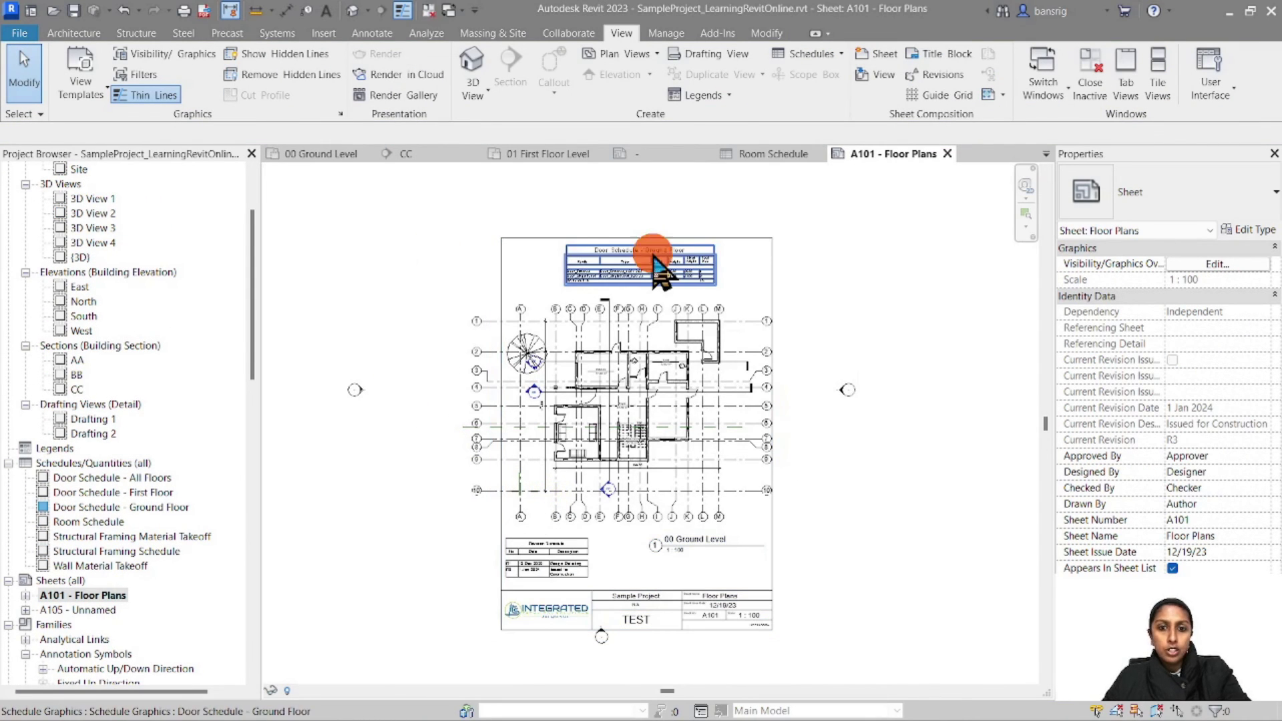
click(656, 263)
key(Delete)
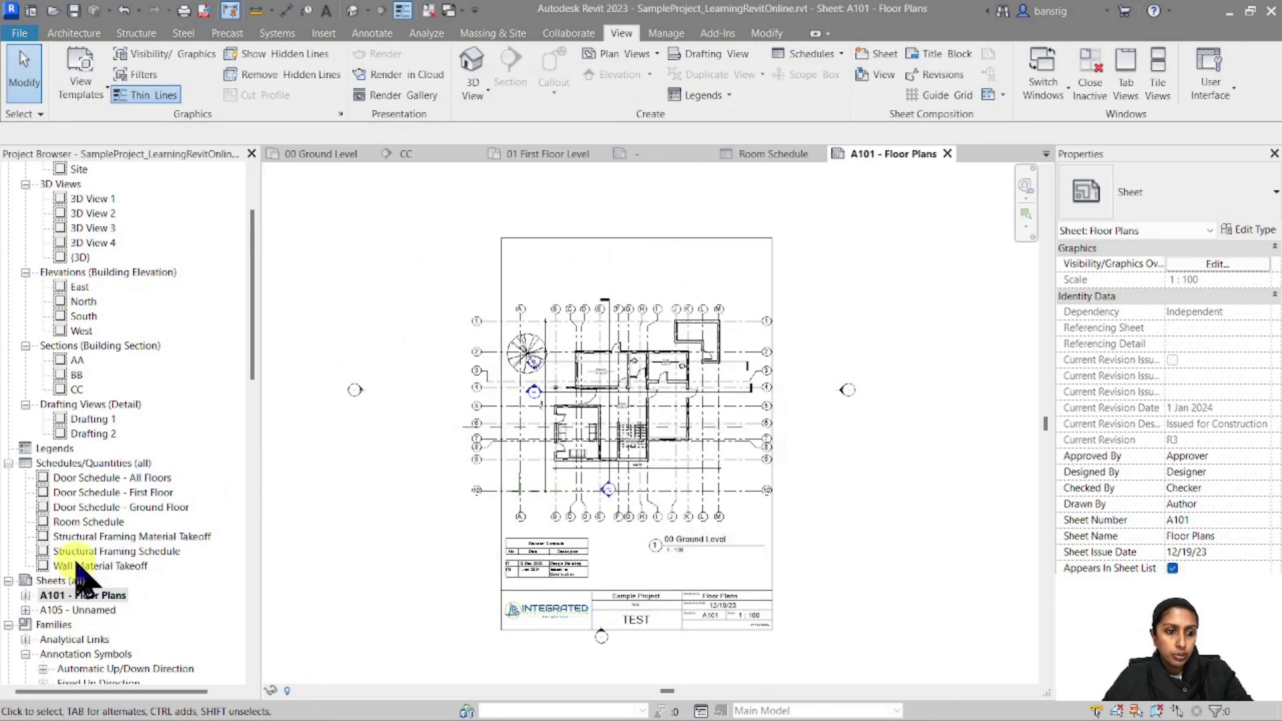
Place the Room Schedule on sheet A101 above the ground level floor plan.
drag(73, 523, 534, 343)
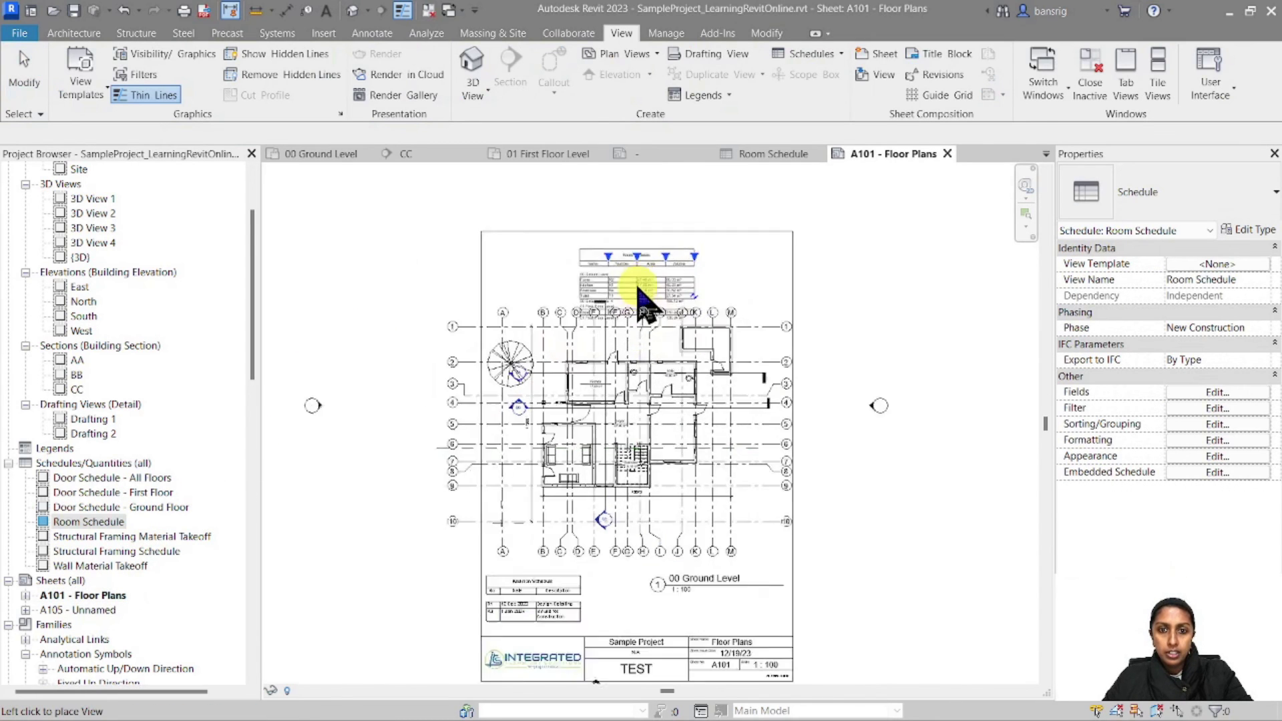
scroll(641, 294, up, 3)
click(644, 277)
scroll(649, 279, down, 2)
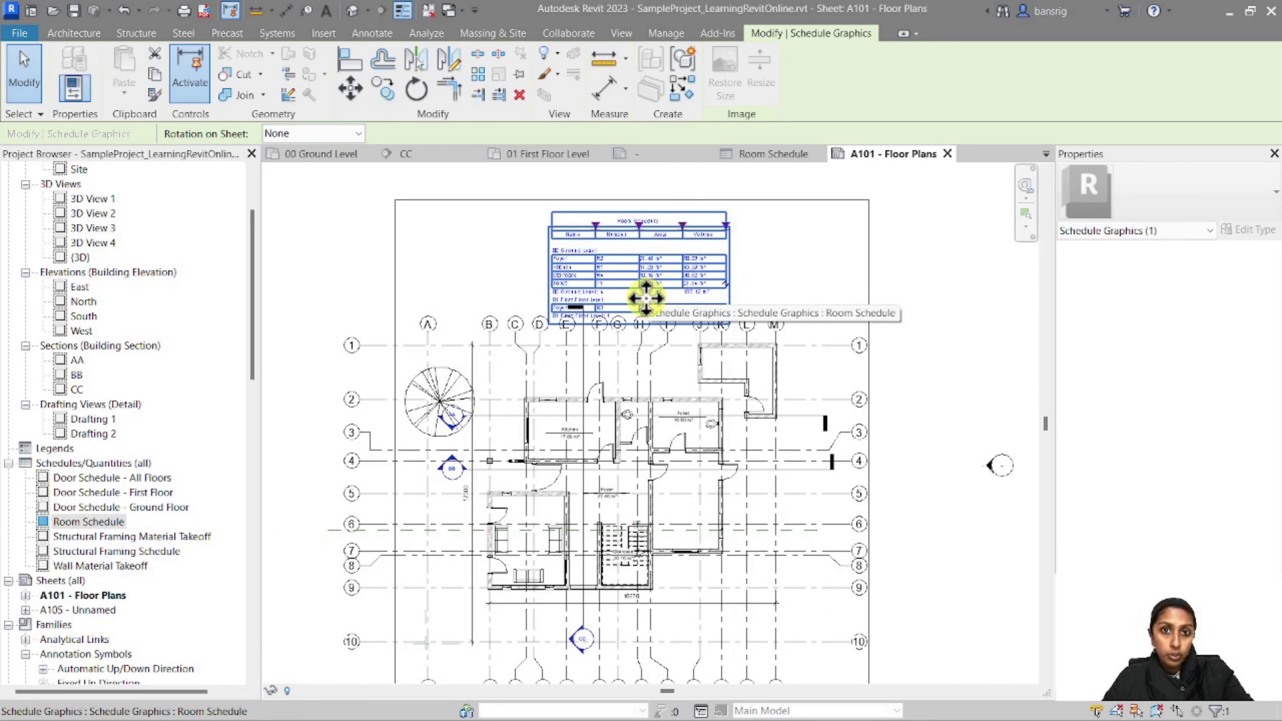
Filter the Room Schedule to rooms whose Level equals 00 Ground Level, and return to the placed schedule on sheet A101.
double_click(89, 522)
click(1205, 408)
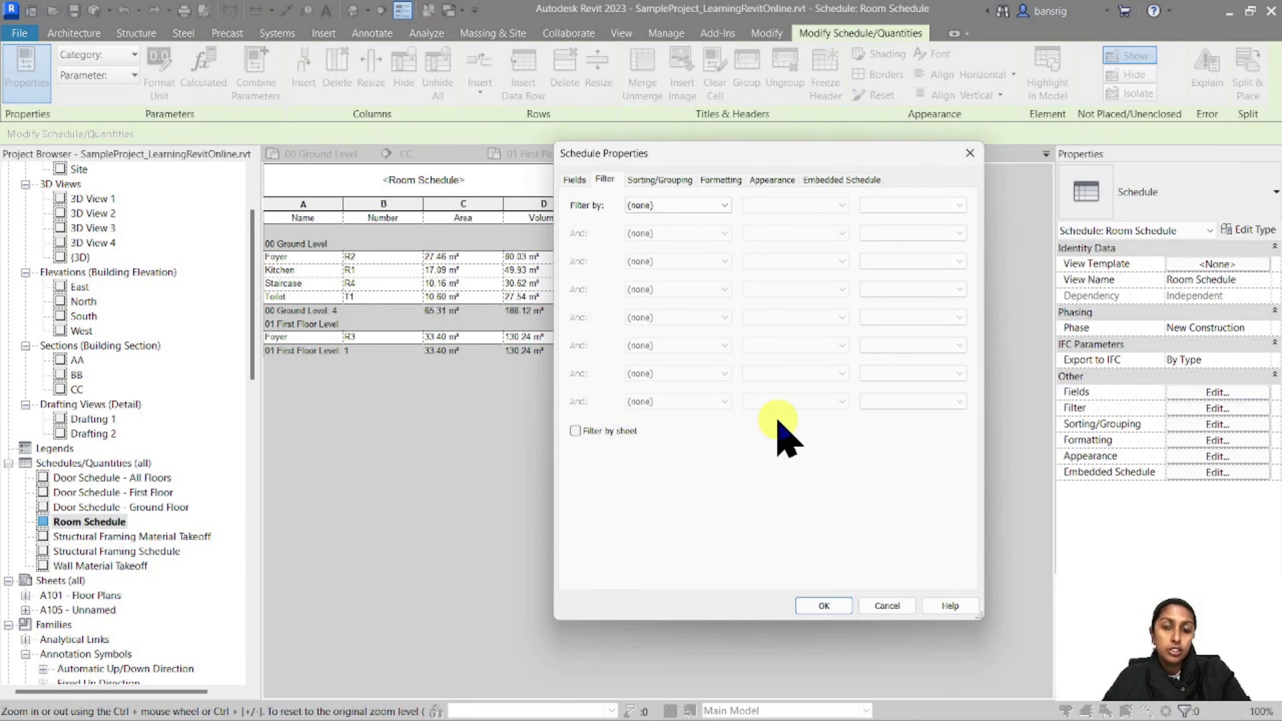
click(676, 206)
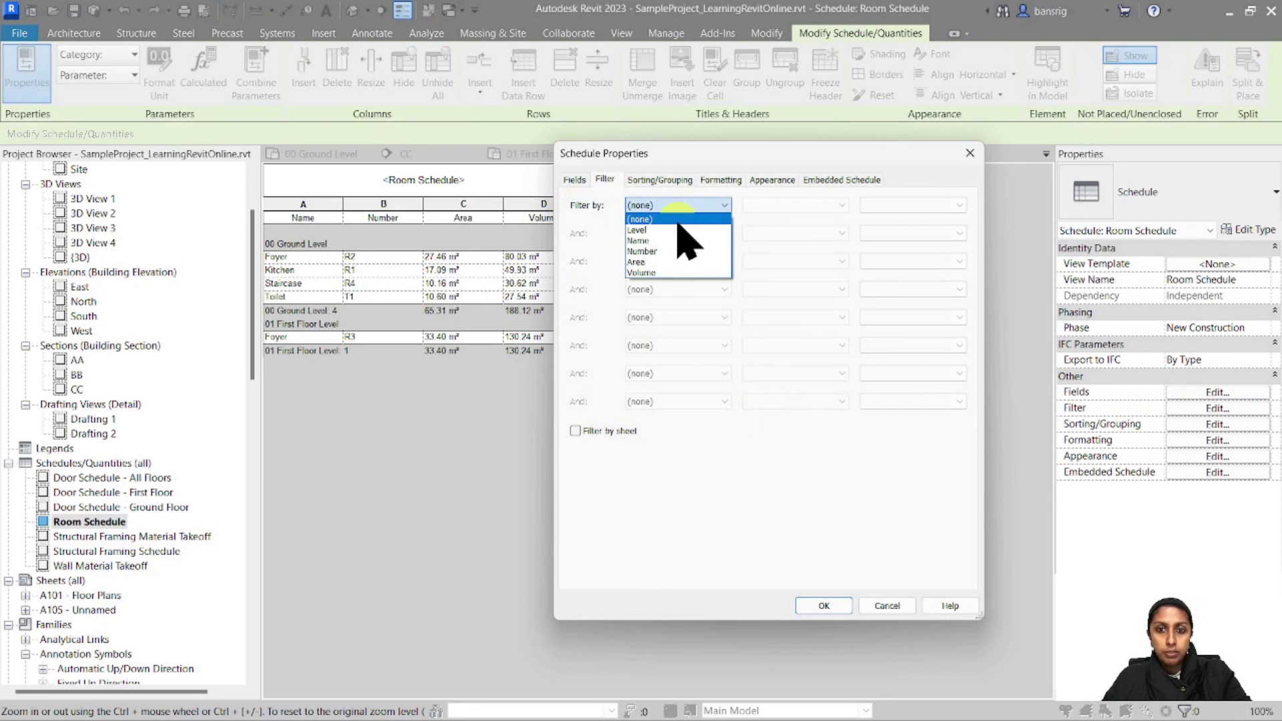
click(678, 229)
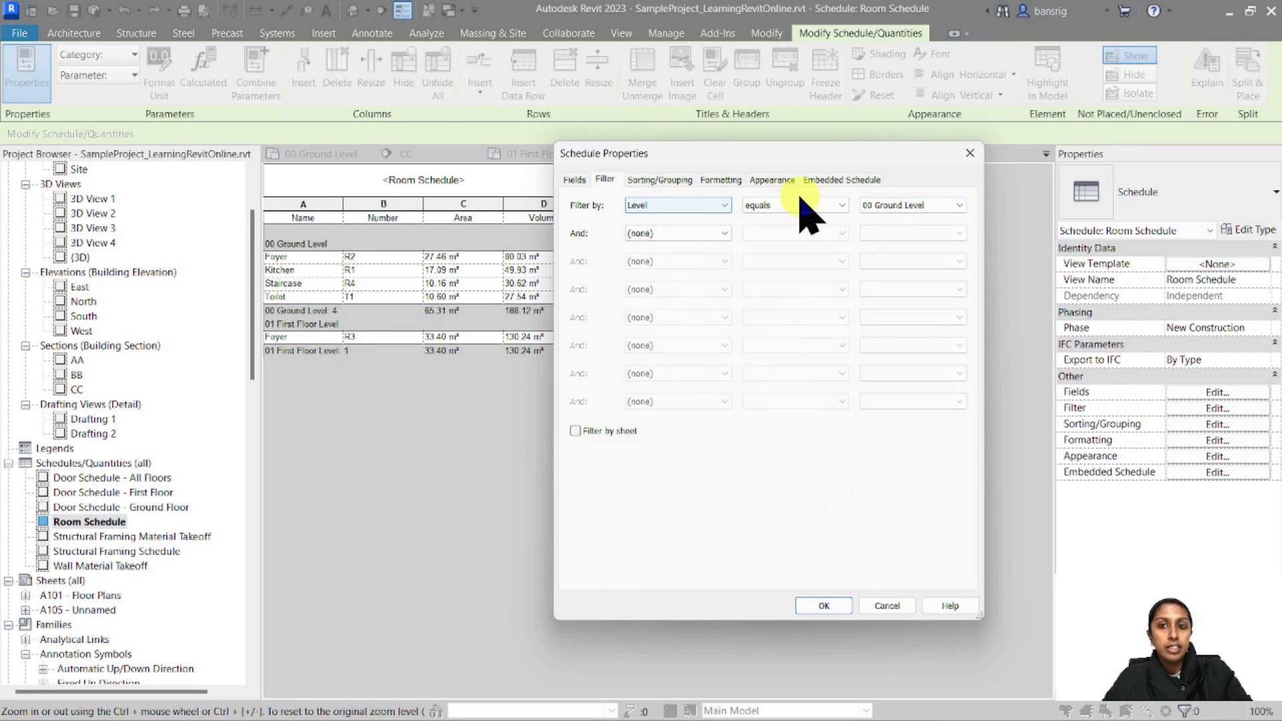
click(821, 605)
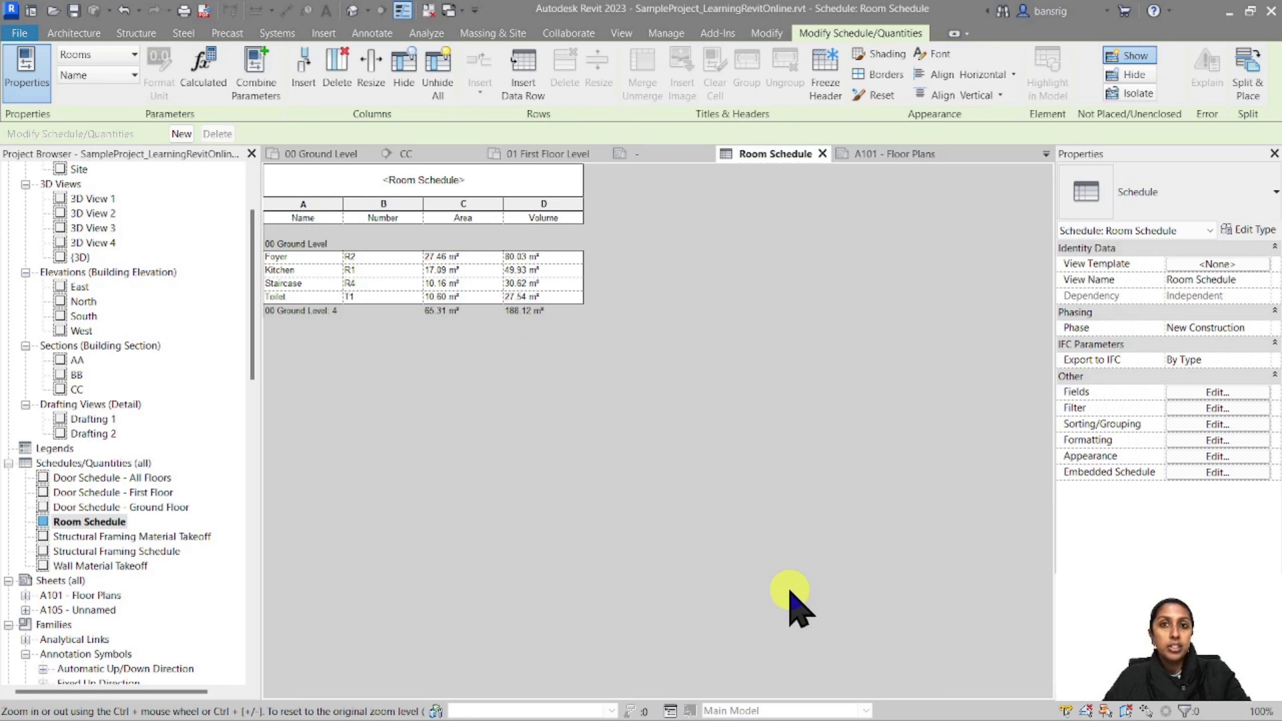
click(882, 155)
click(588, 197)
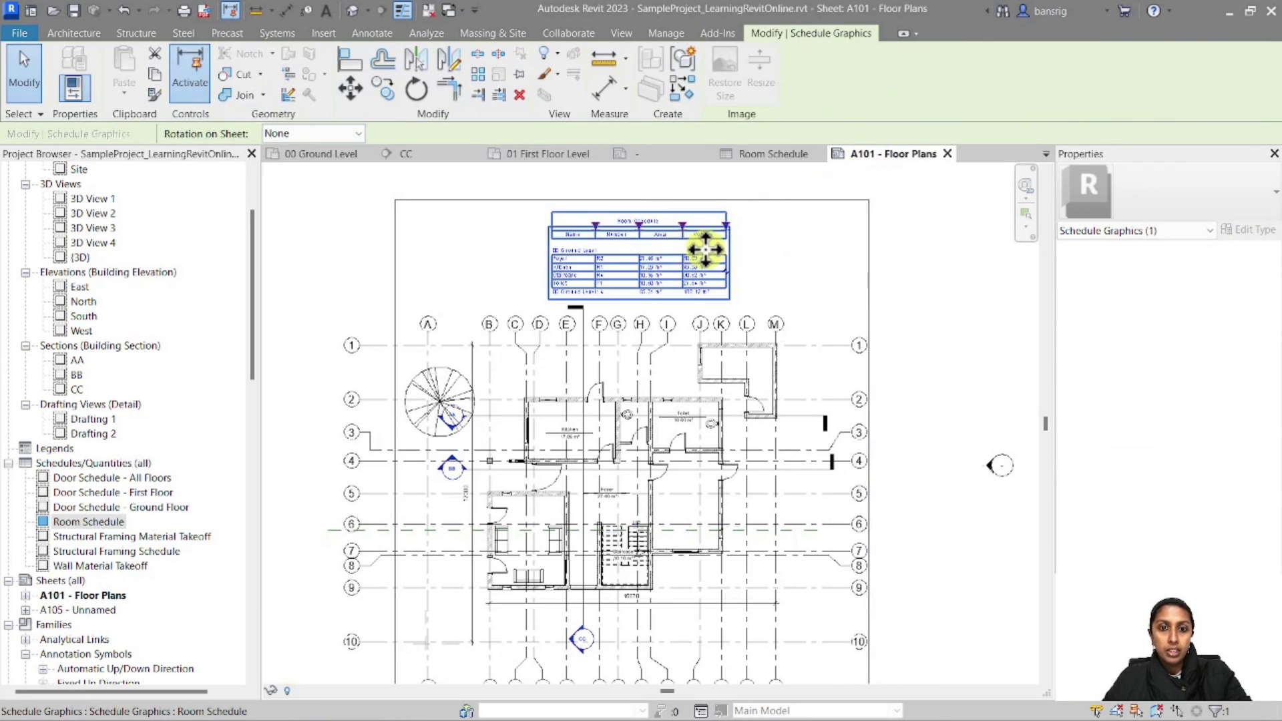